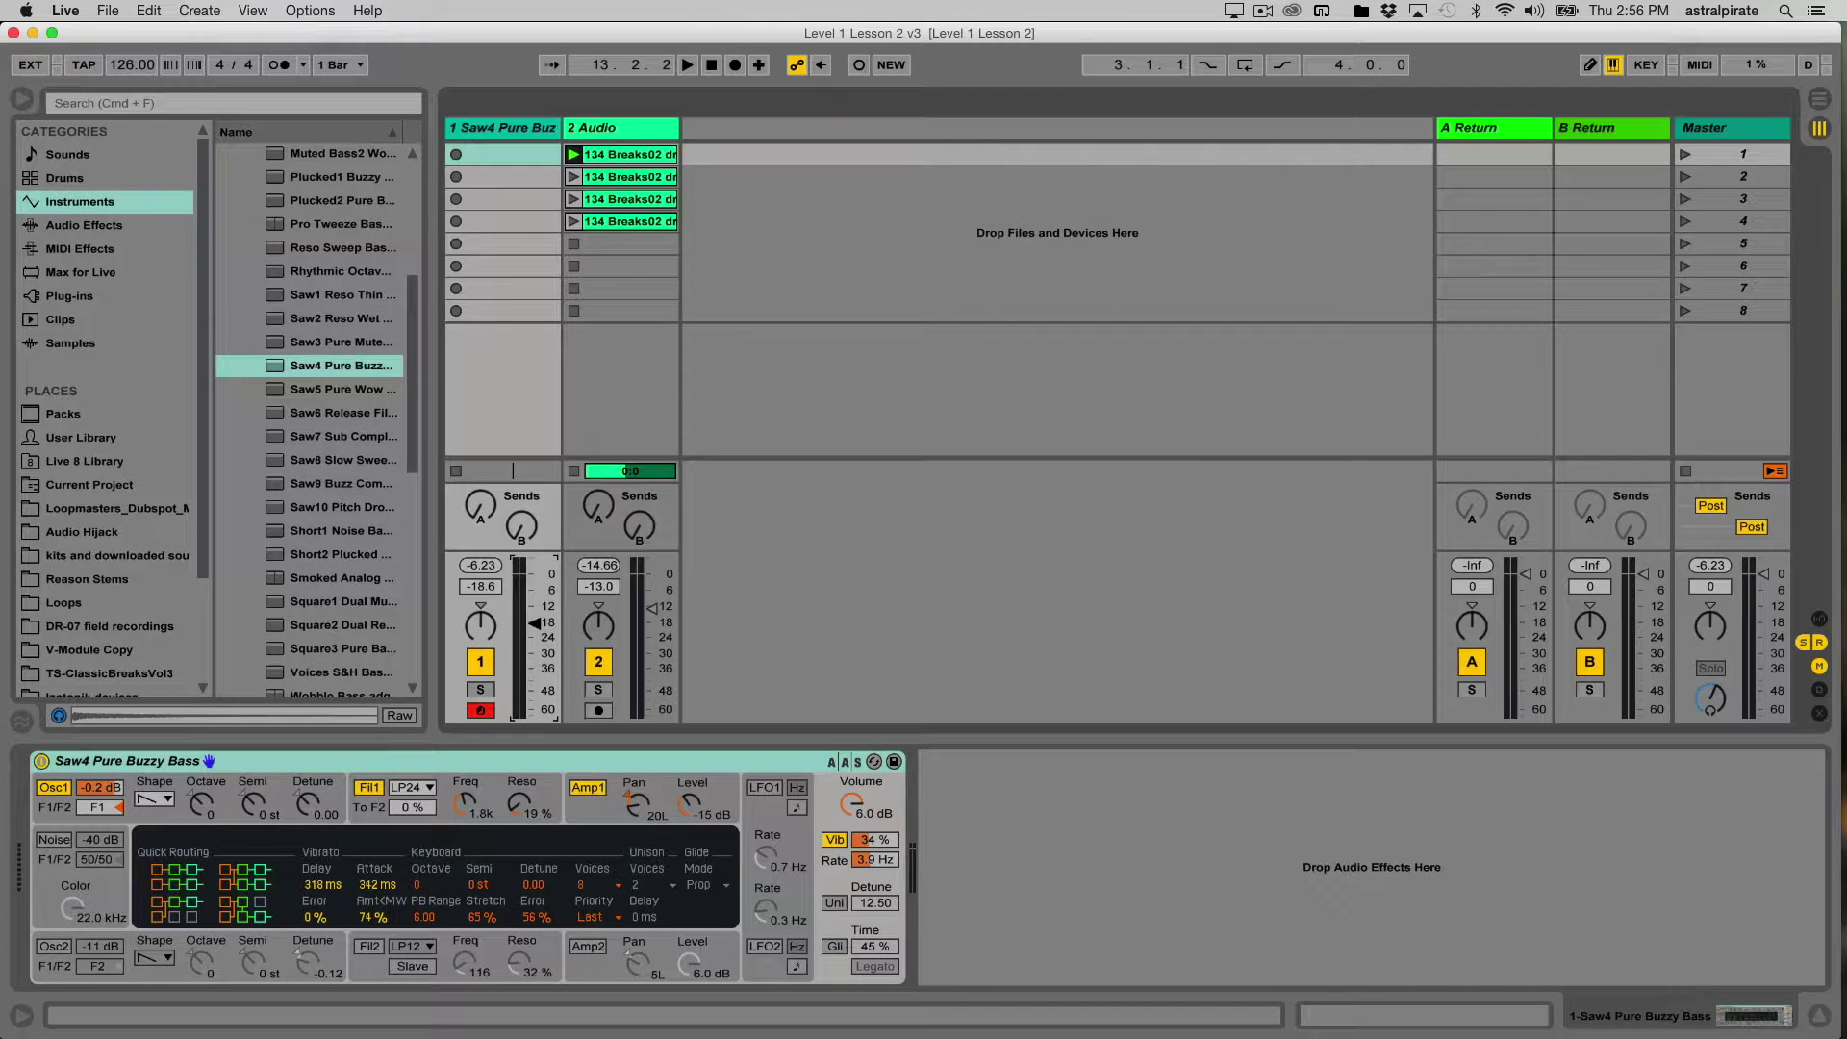
- Create an empty MIDI clip in the first slot of the Saw4 Pure Buzzy Bass track
{"action": "left_click", "coordinate": [503, 128]}
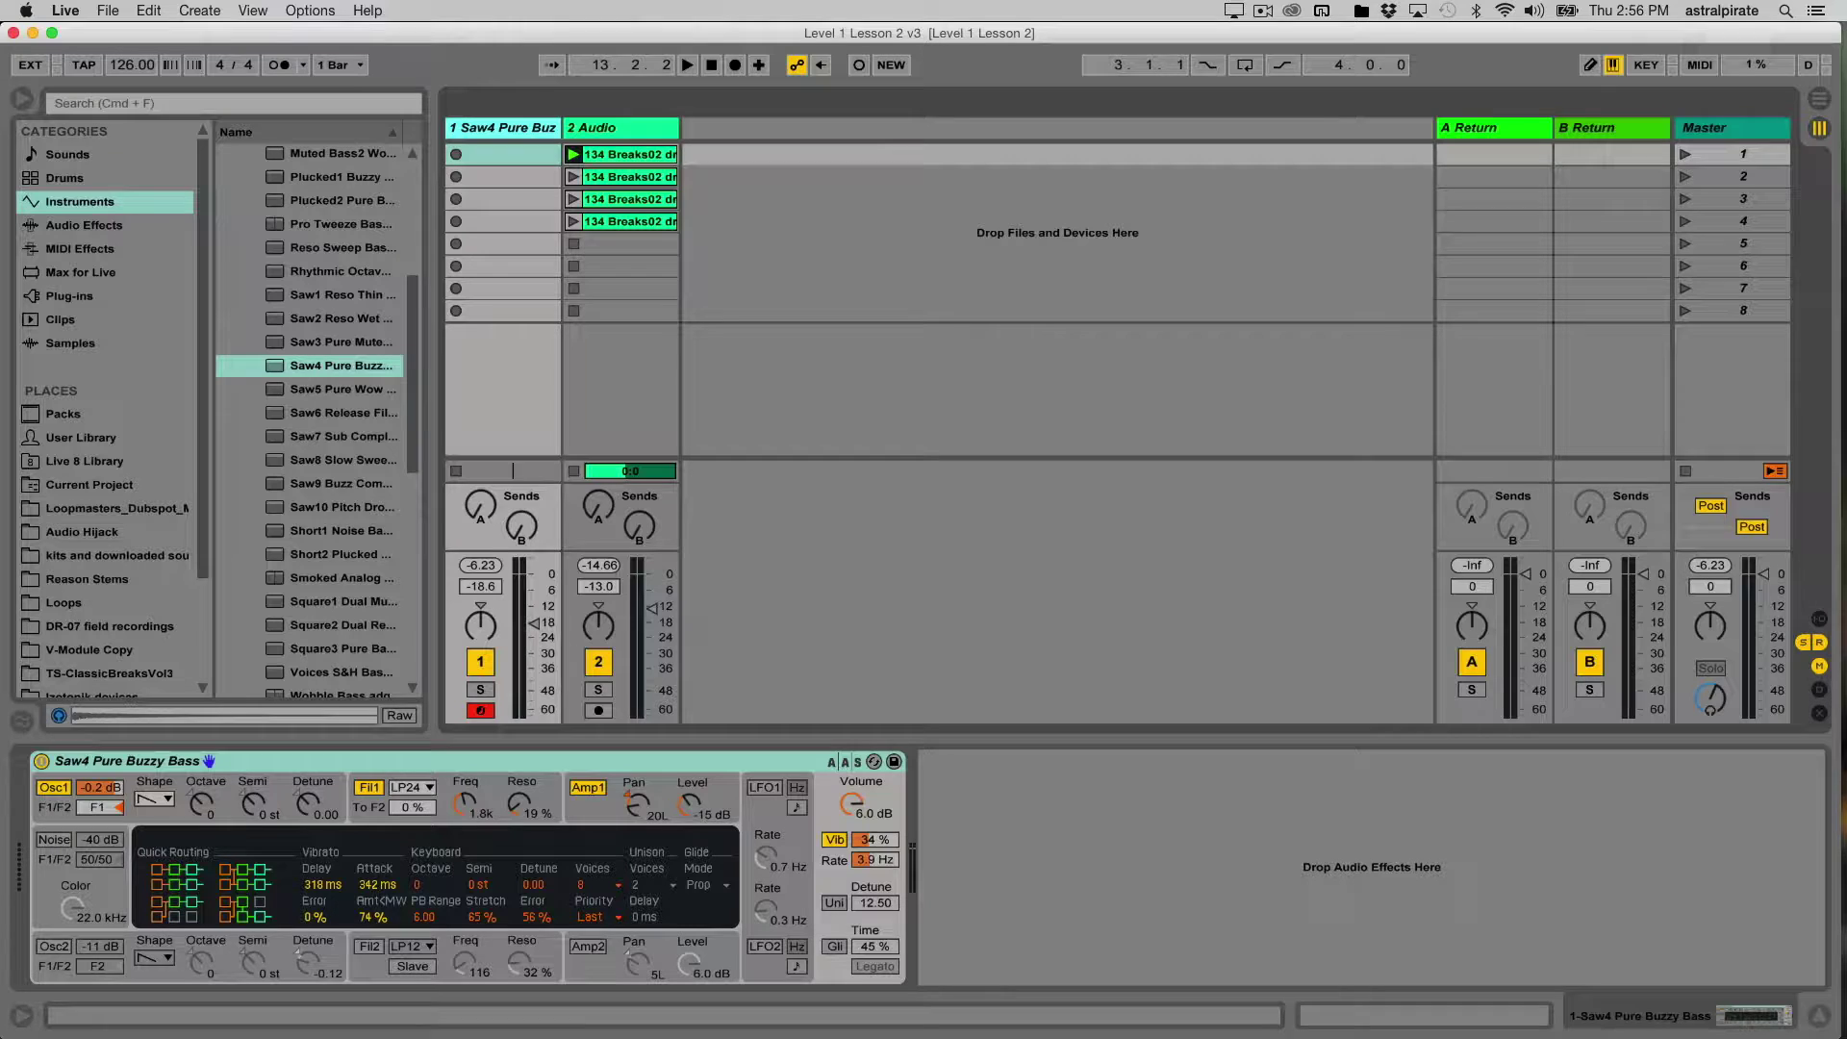
{"action": "left_click", "coordinate": [620, 128]}
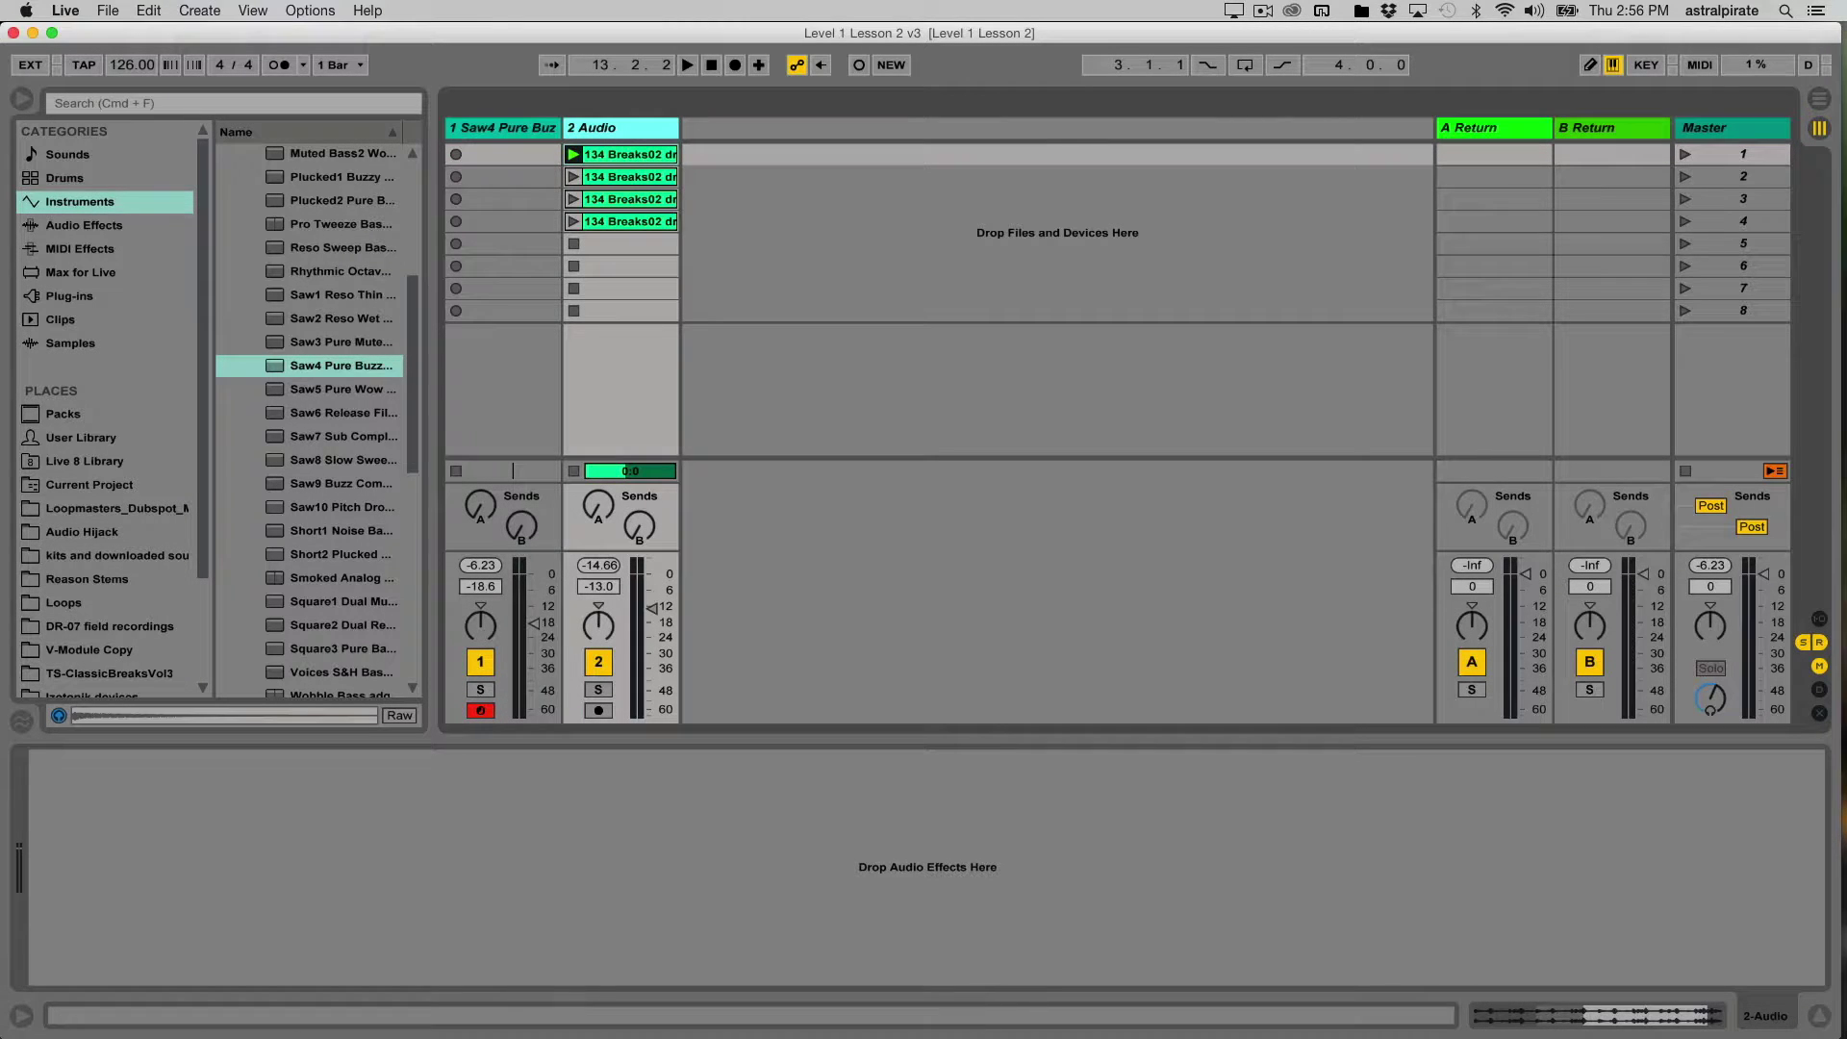
{"action": "left_click", "coordinate": [503, 128]}
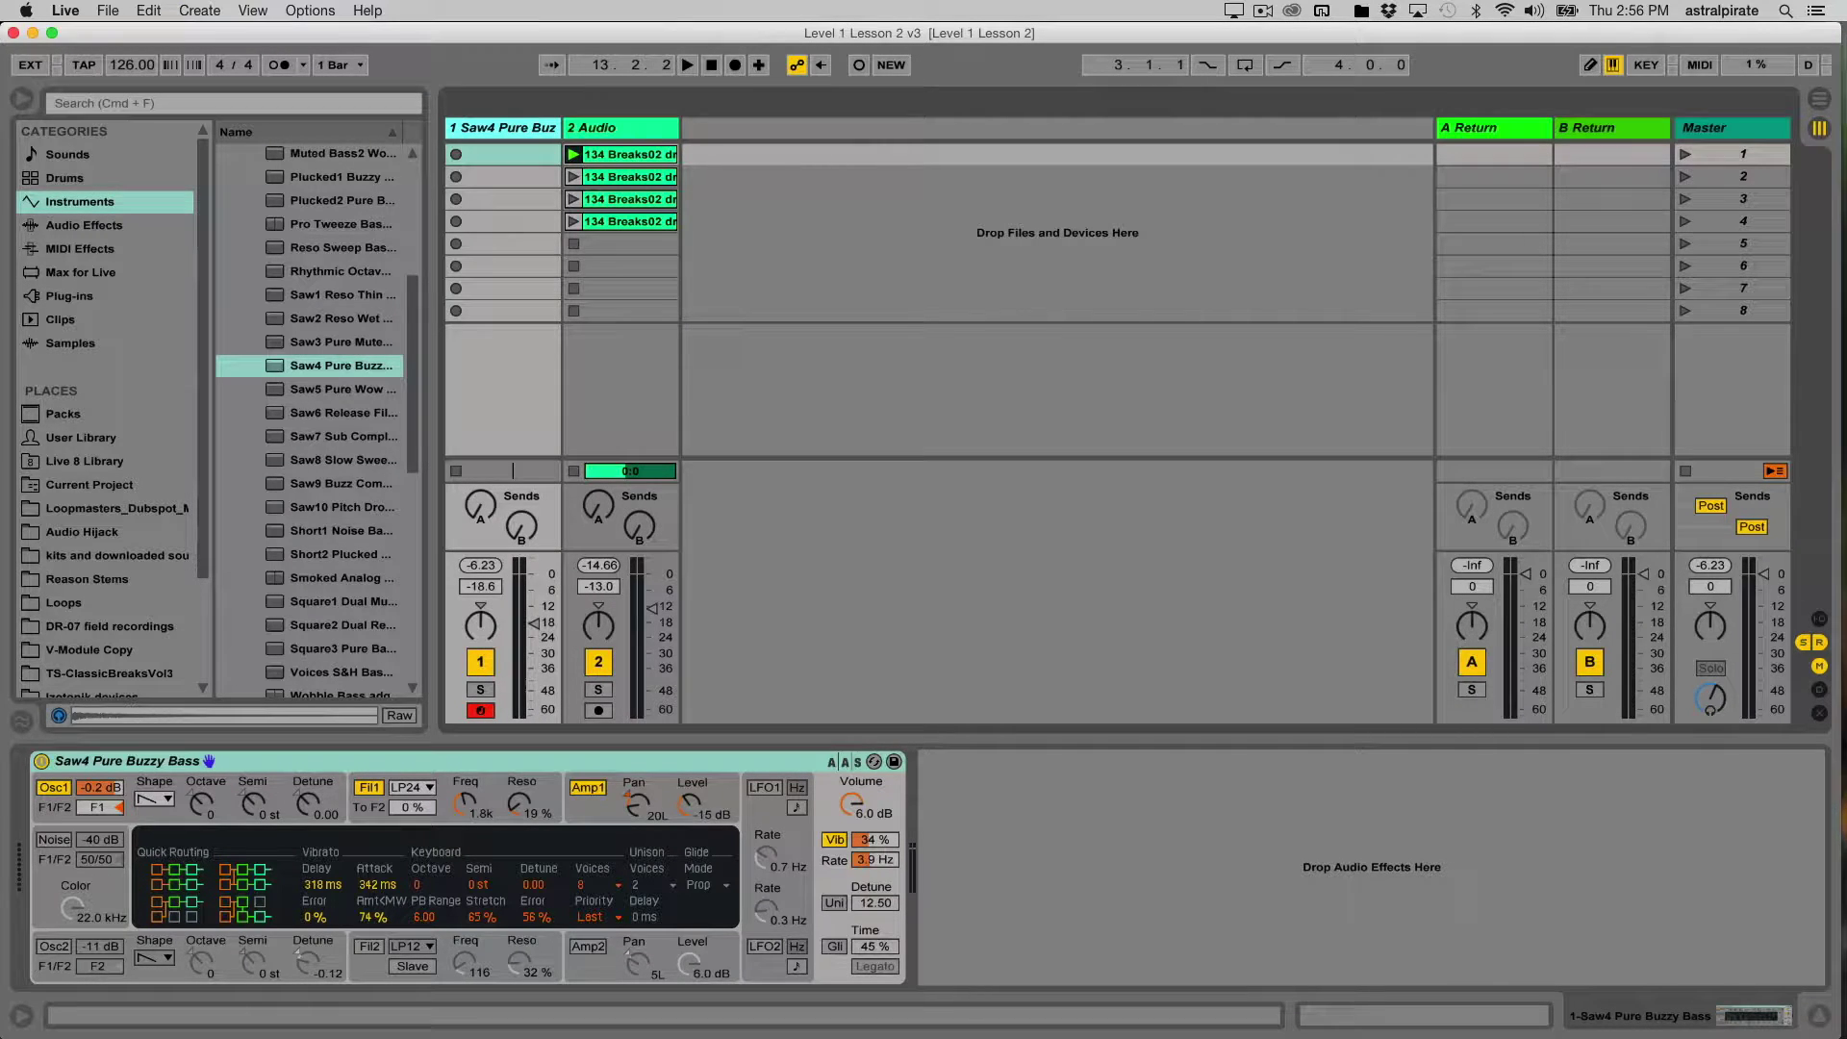
{"action": "left_click", "coordinate": [493, 154]}
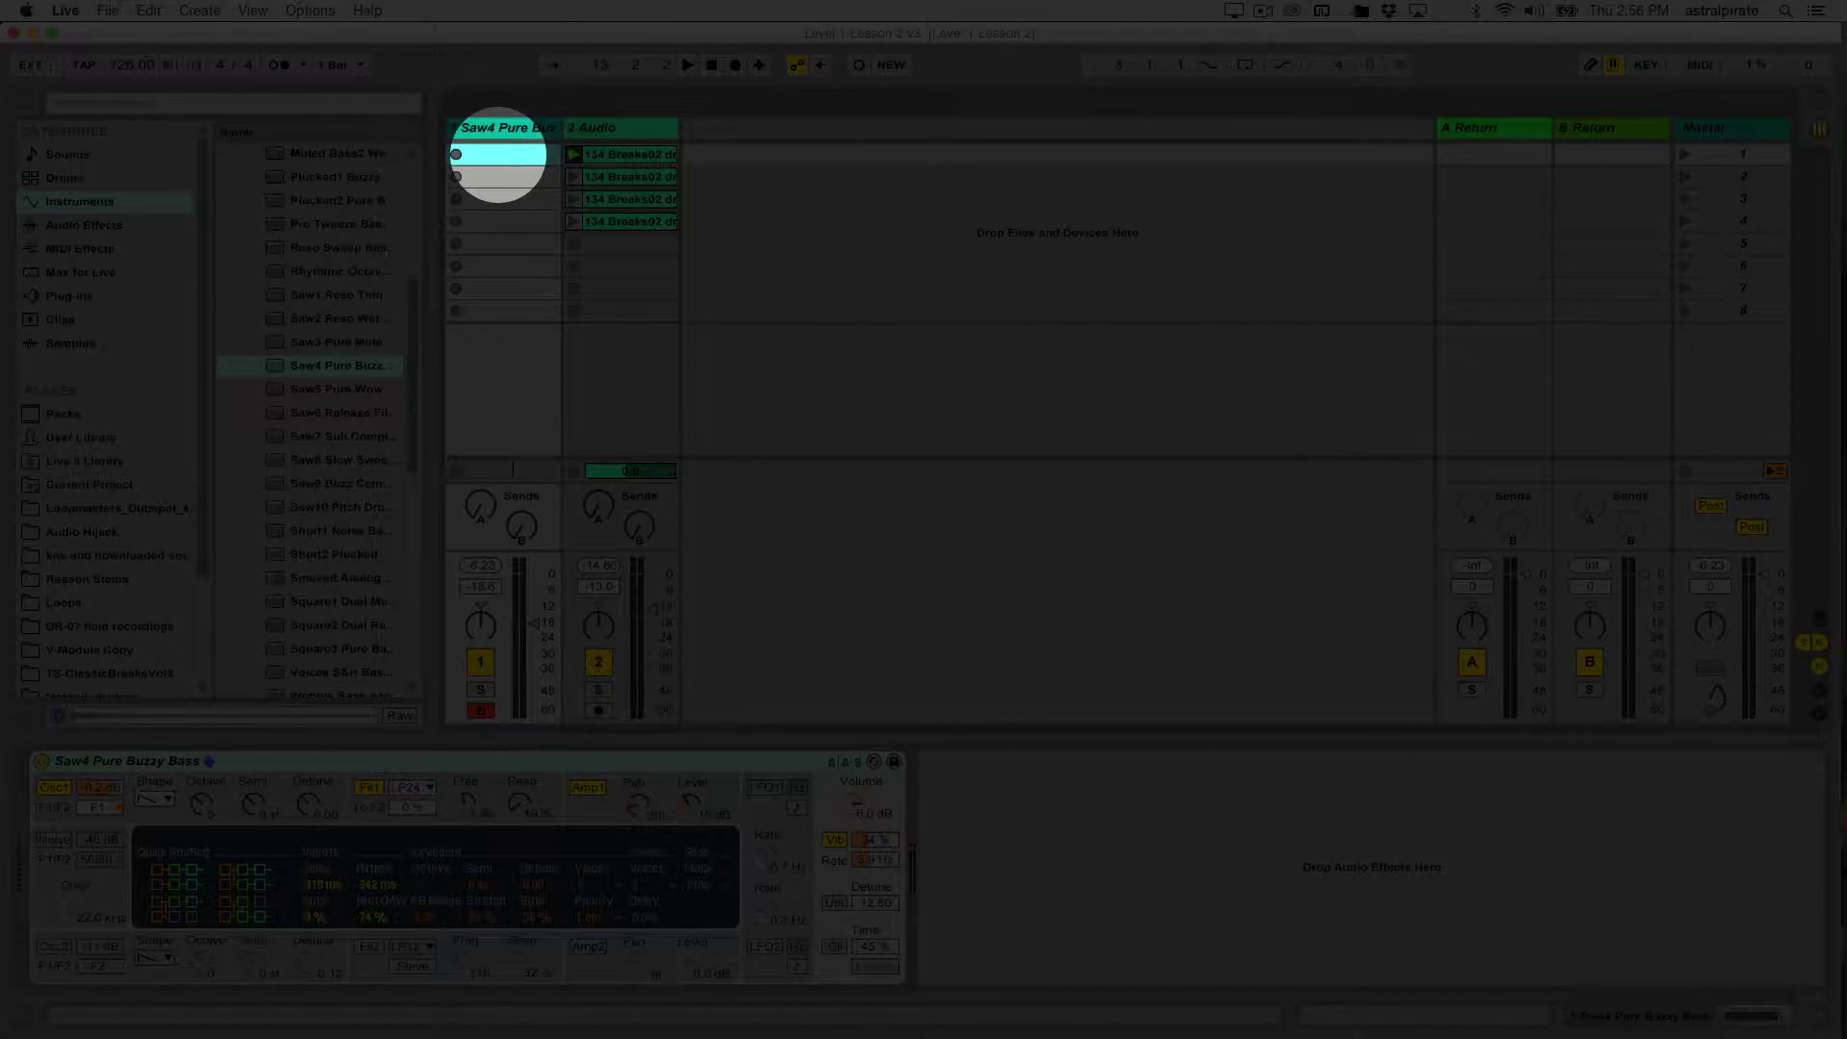
{"action": "double_click", "coordinate": [497, 154]}
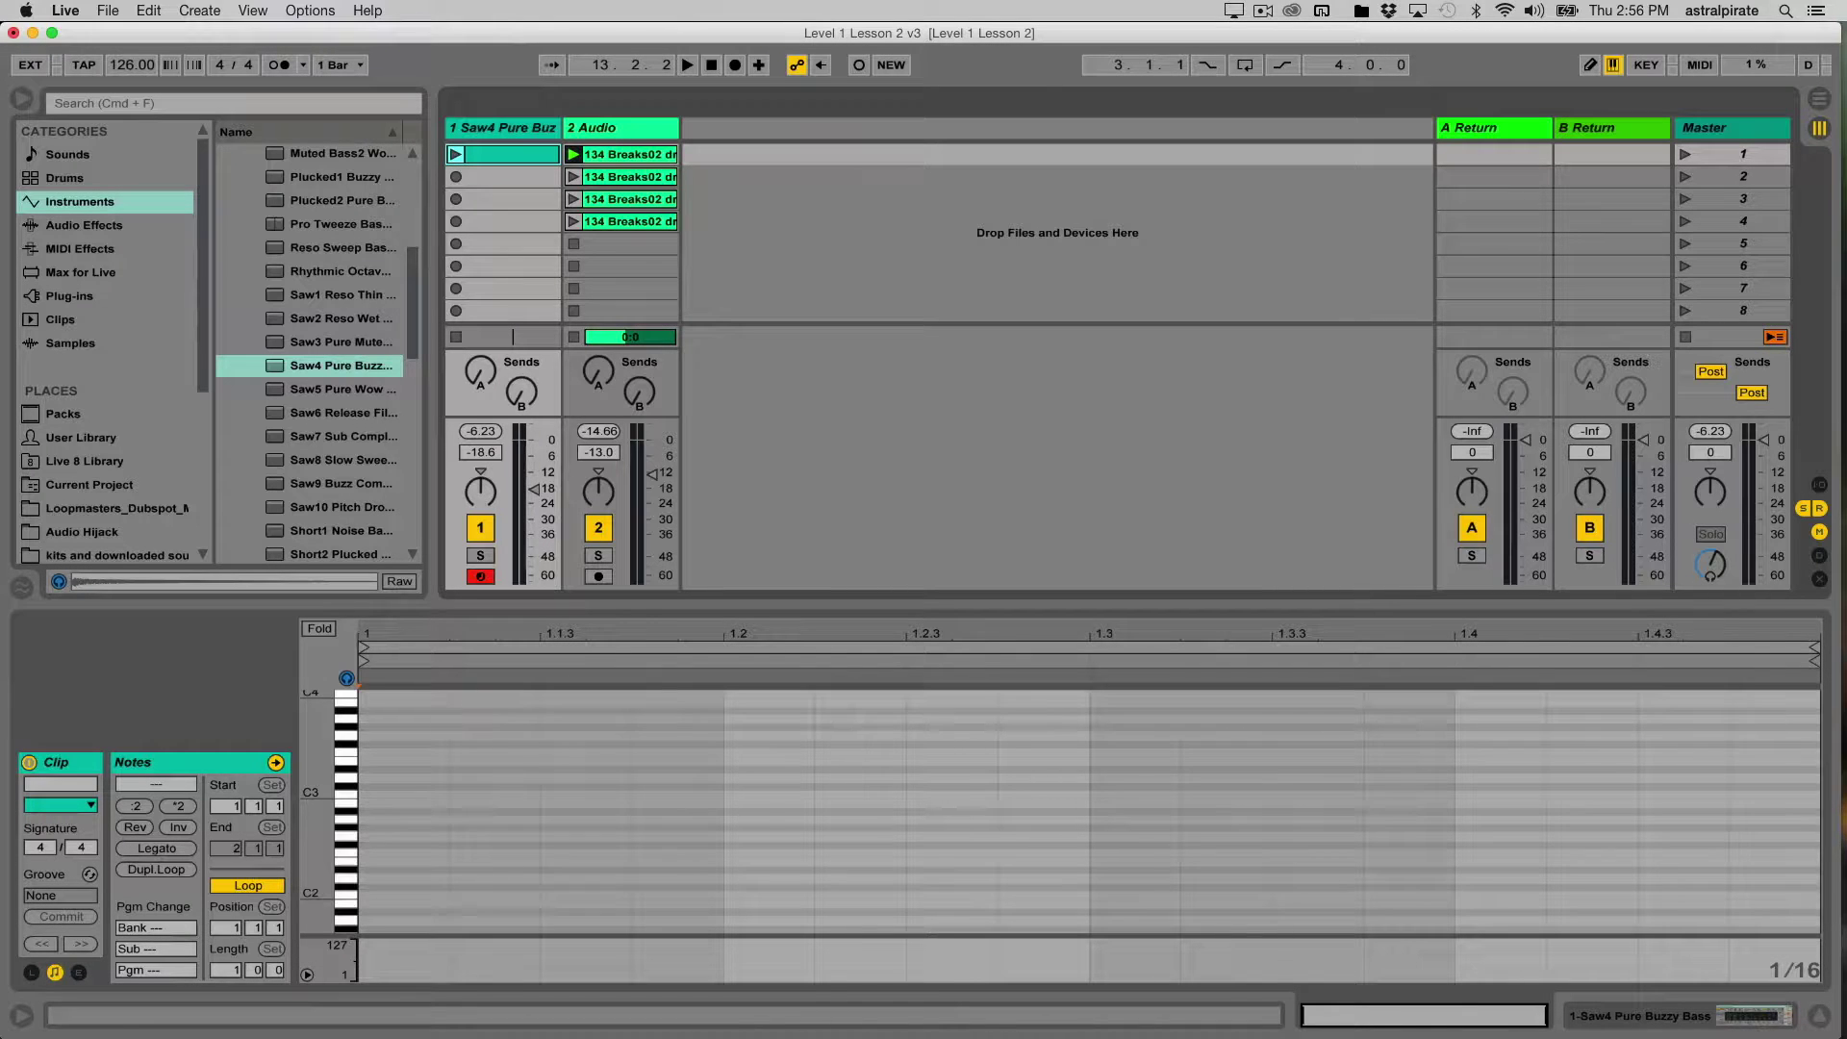
- Enlarge the clip's note editor and zoom its note ruler to show piano keys around C1 to C3
{"action": "left_click_drag", "start_coordinate": [769, 604], "coordinate": [770, 381]}
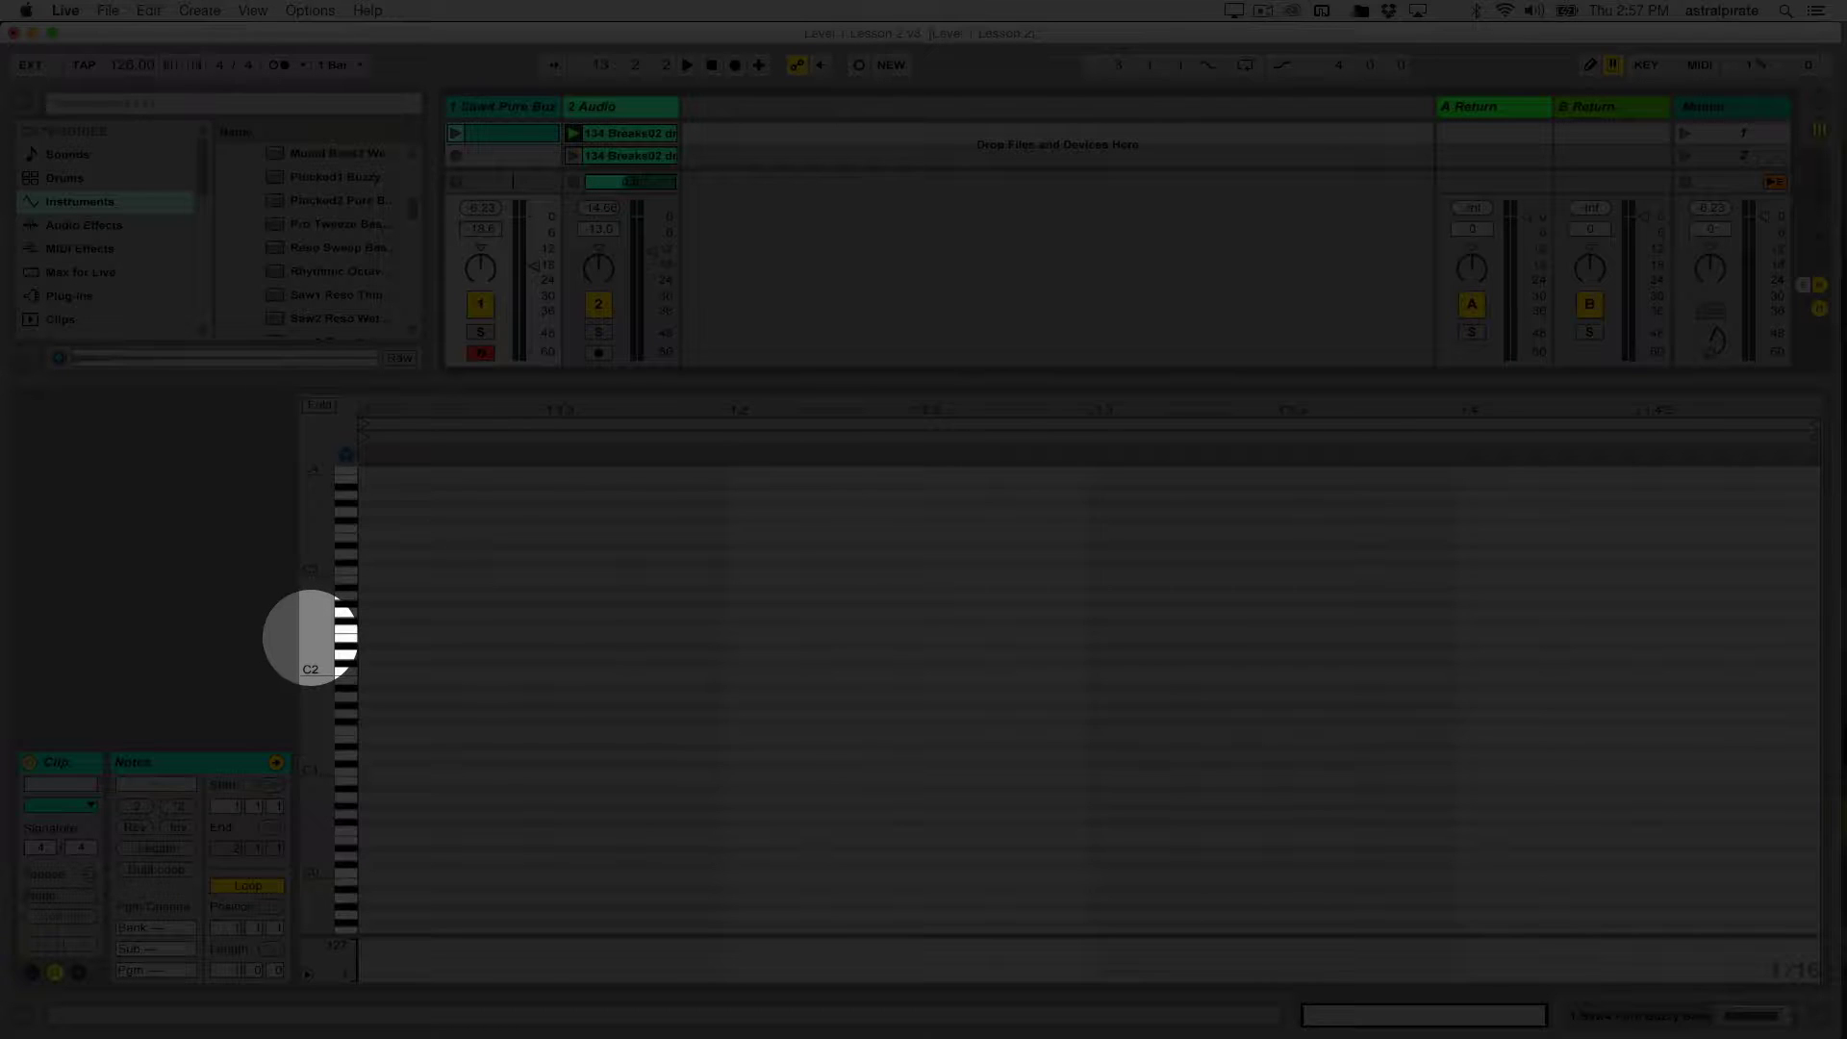
{"action": "left_click_drag", "start_coordinate": [311, 637], "coordinate": [312, 637]}
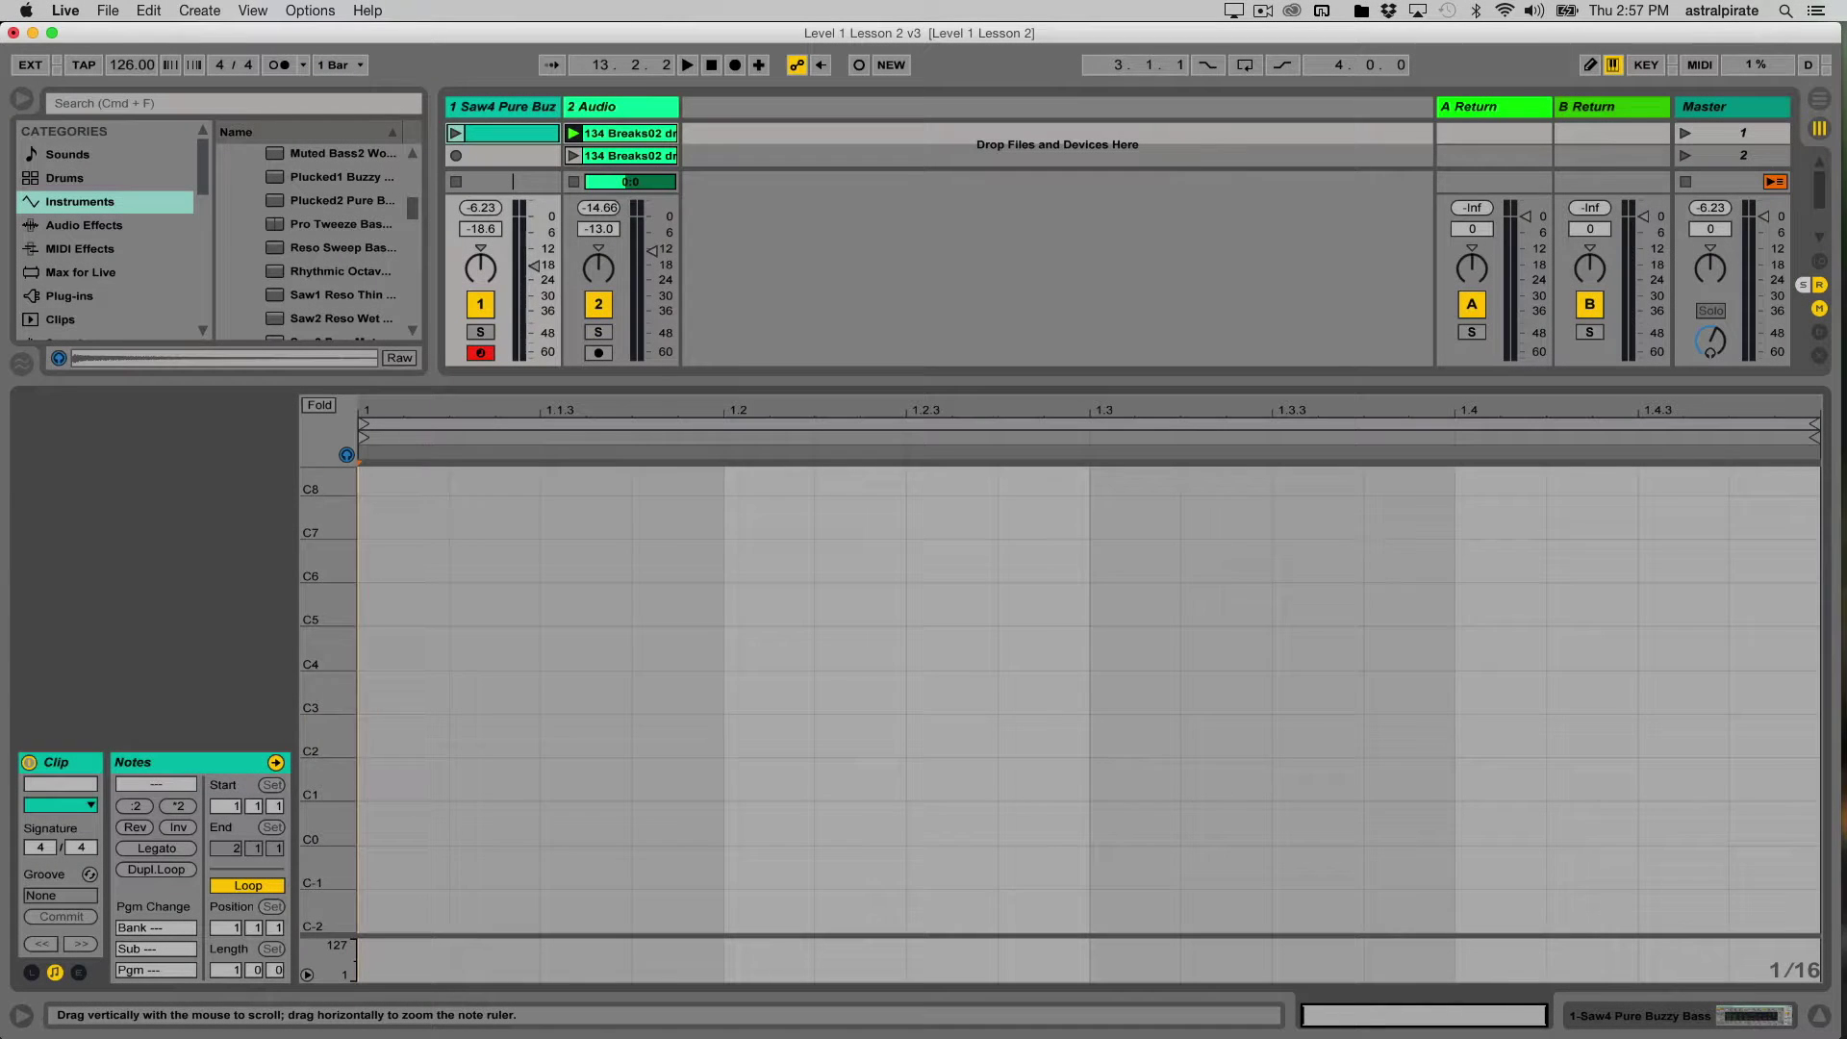
{"action": "left_click_drag", "start_coordinate": [312, 637], "coordinate": [384, 637]}
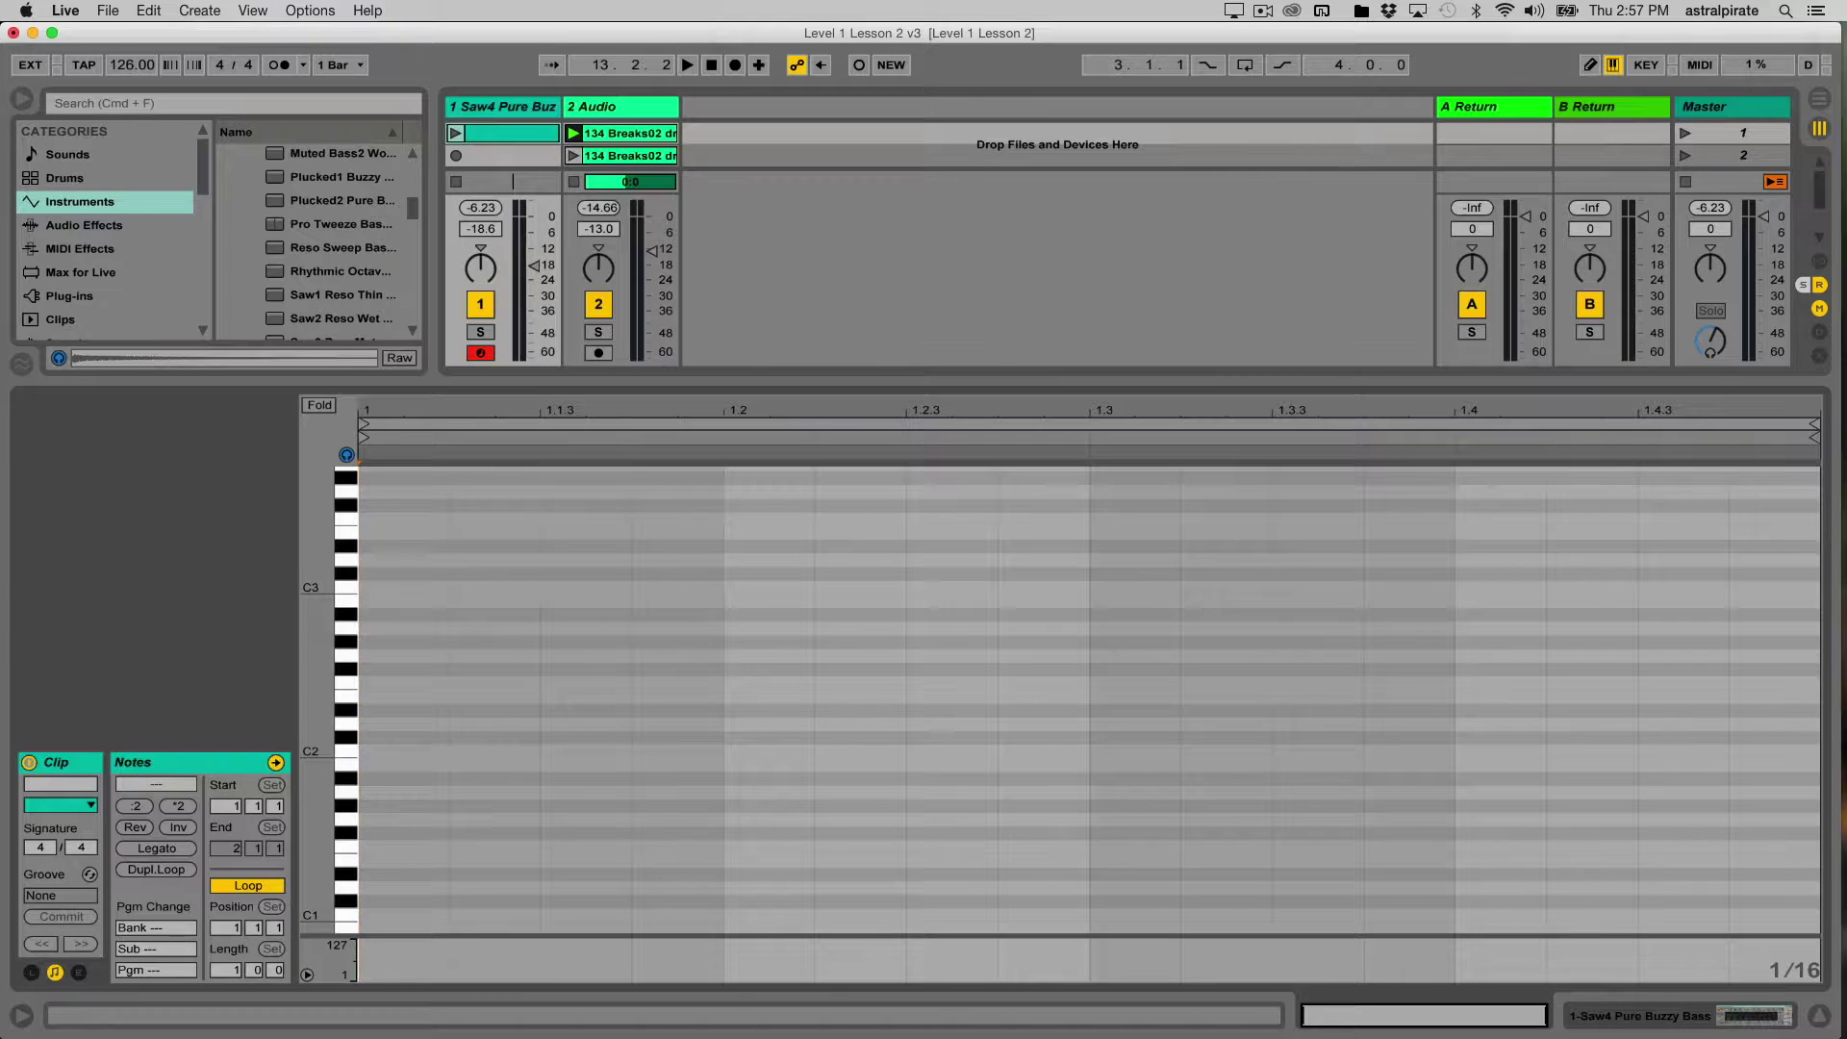
- Shrink the note editor slightly to reveal more of the mixer, and hide the sends and return tracks
{"action": "left_click_drag", "start_coordinate": [923, 381], "coordinate": [923, 471]}
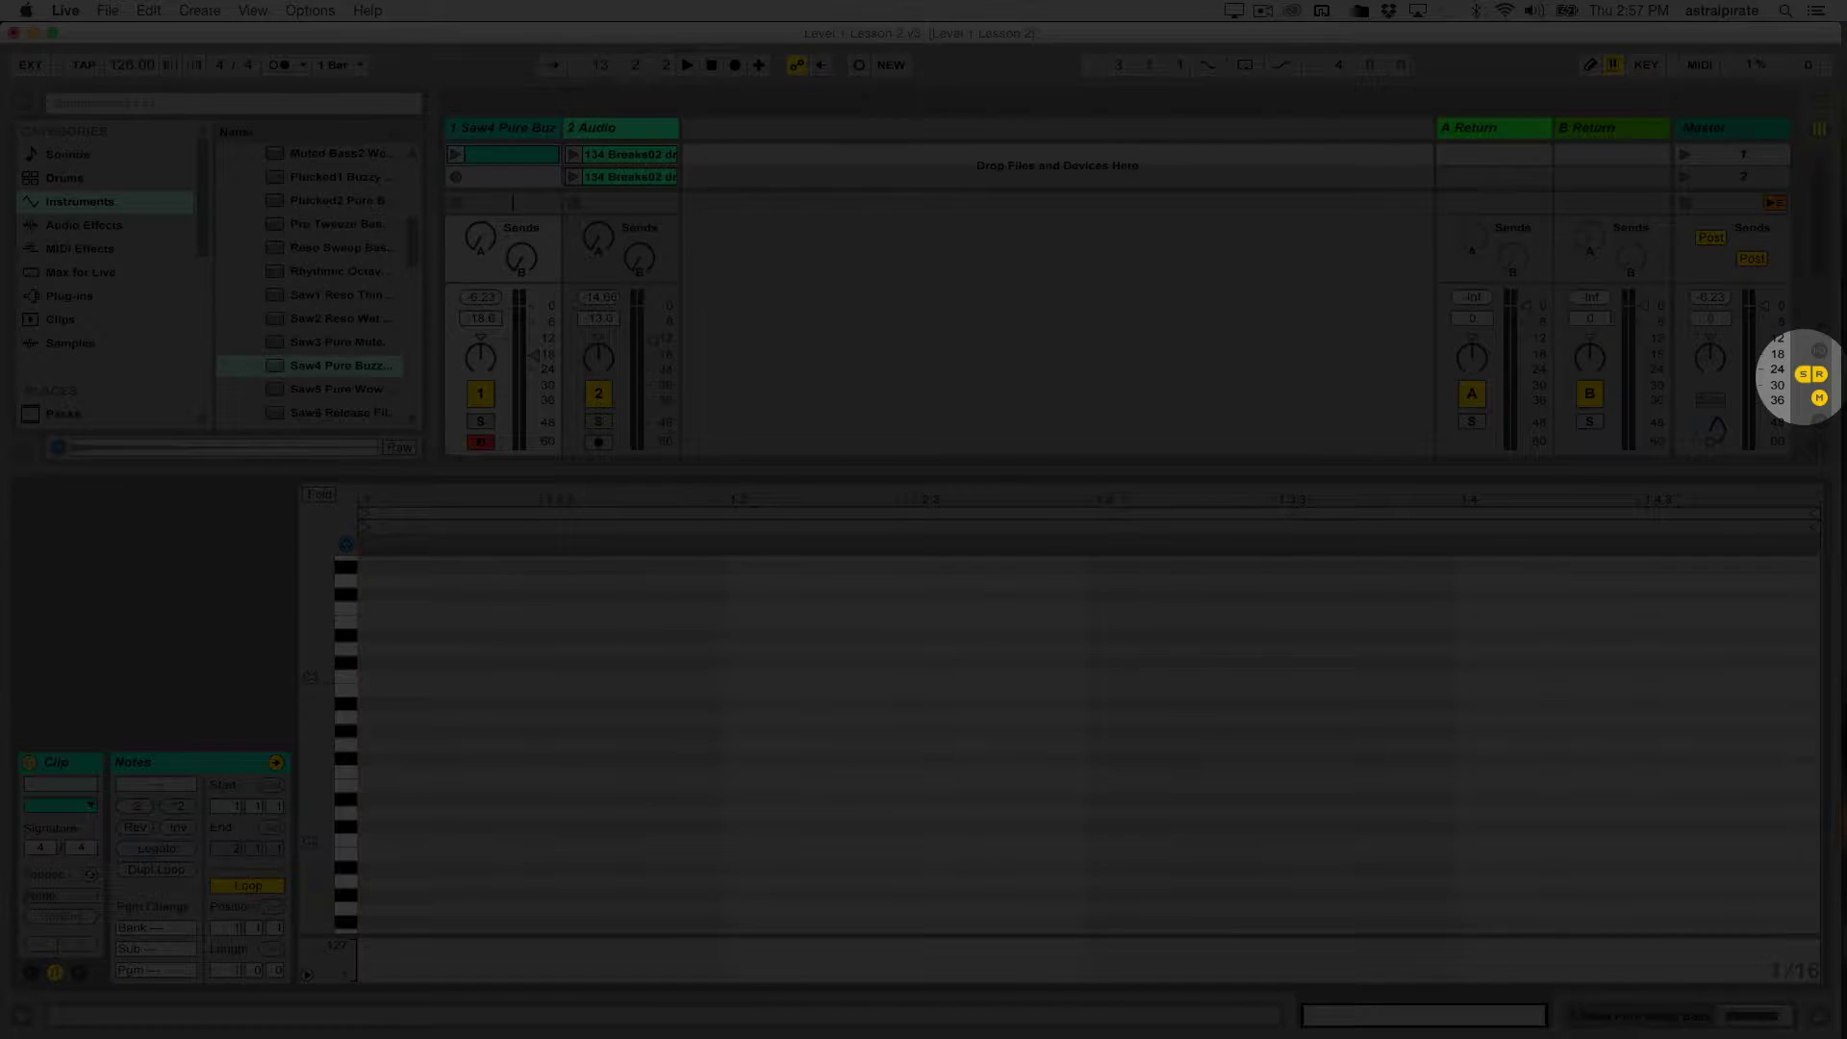
{"action": "left_click", "coordinate": [1803, 375]}
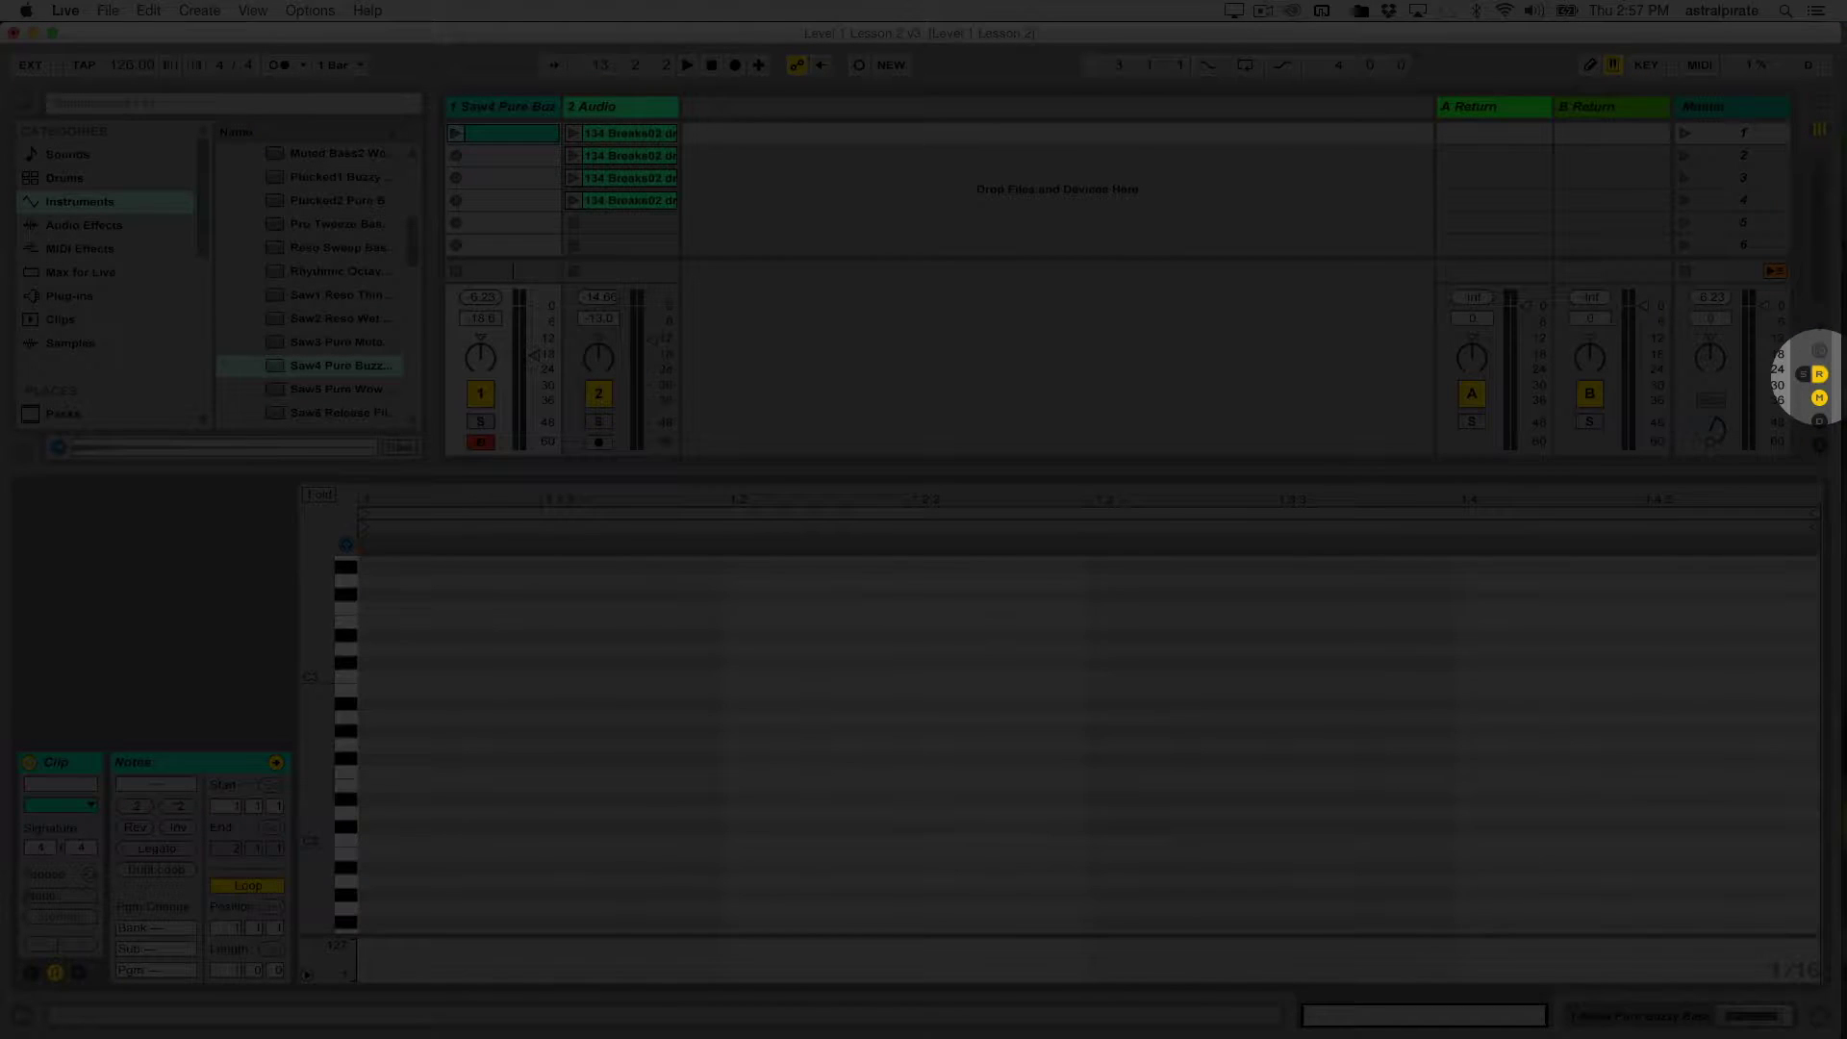
{"action": "key", "text": "alt+super+r"}
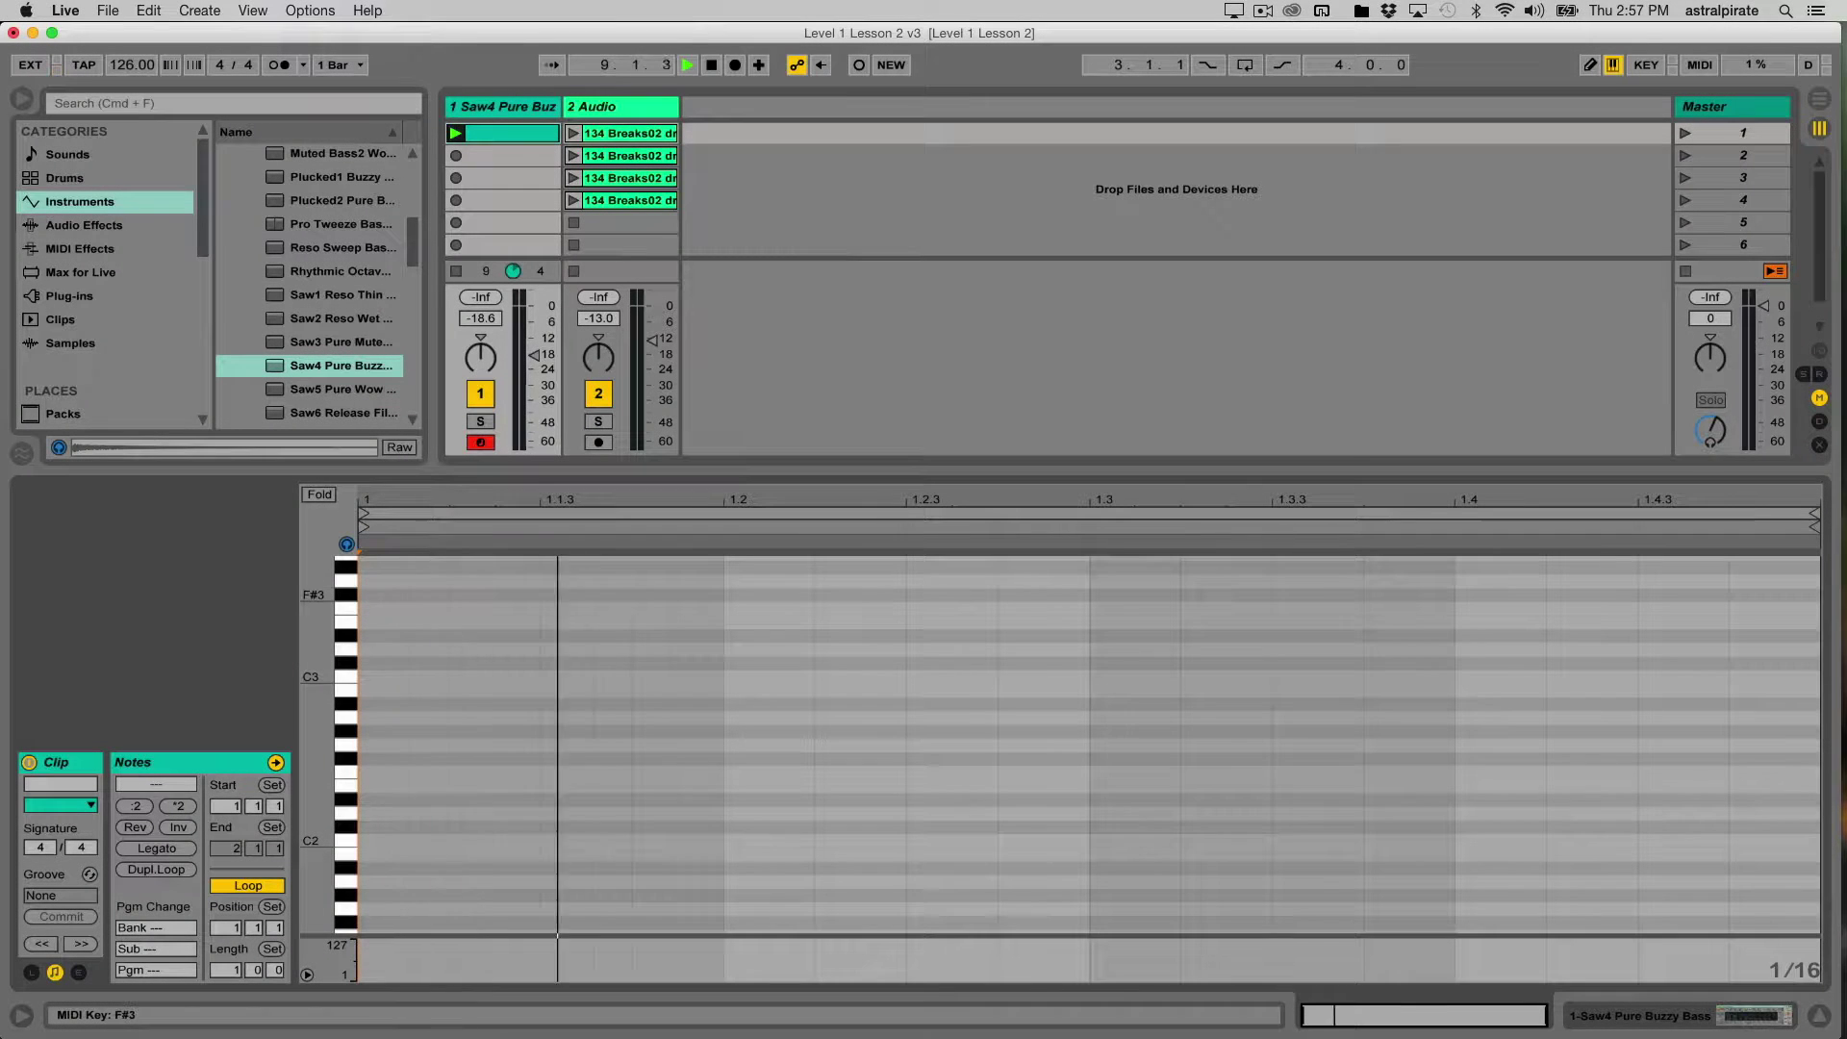
- Audition the bass sound by playing various notes between F#3 and G1 while the empty clip runs
{"action": "left_click", "coordinate": [346, 596]}
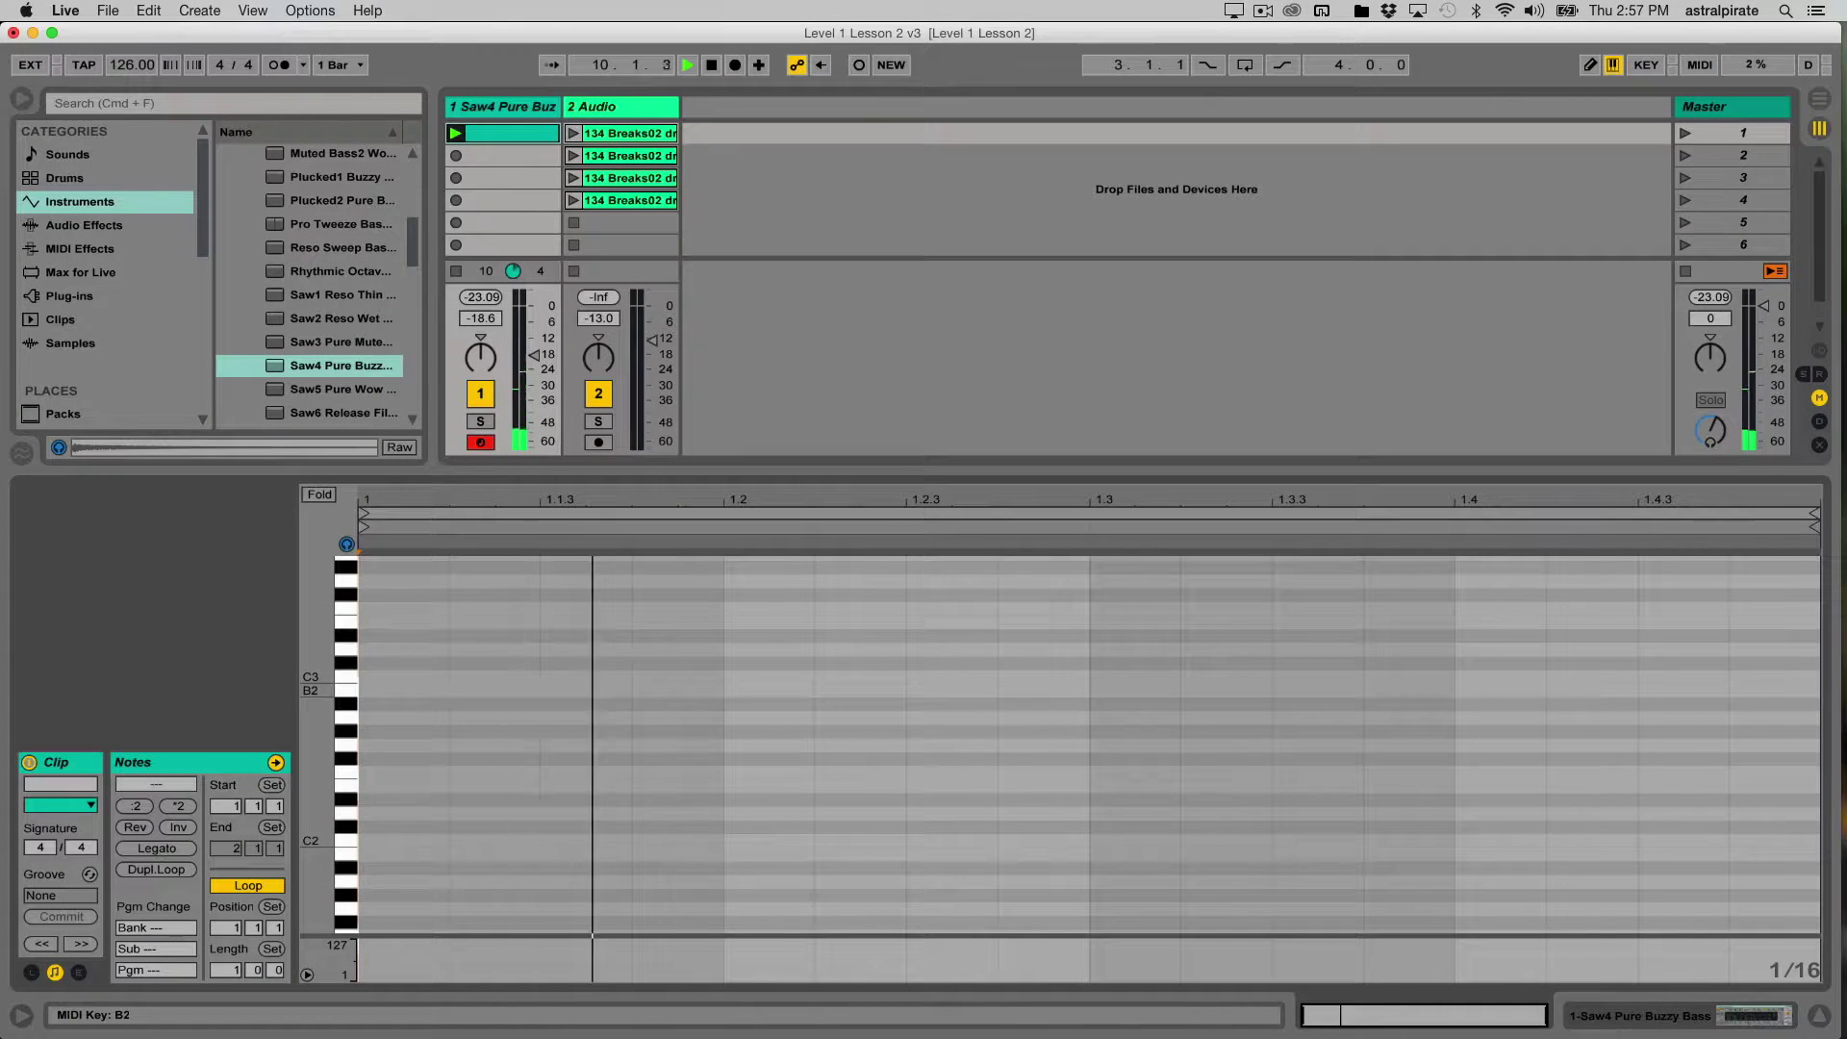
{"action": "left_click", "coordinate": [346, 691]}
{"action": "left_click", "coordinate": [346, 758]}
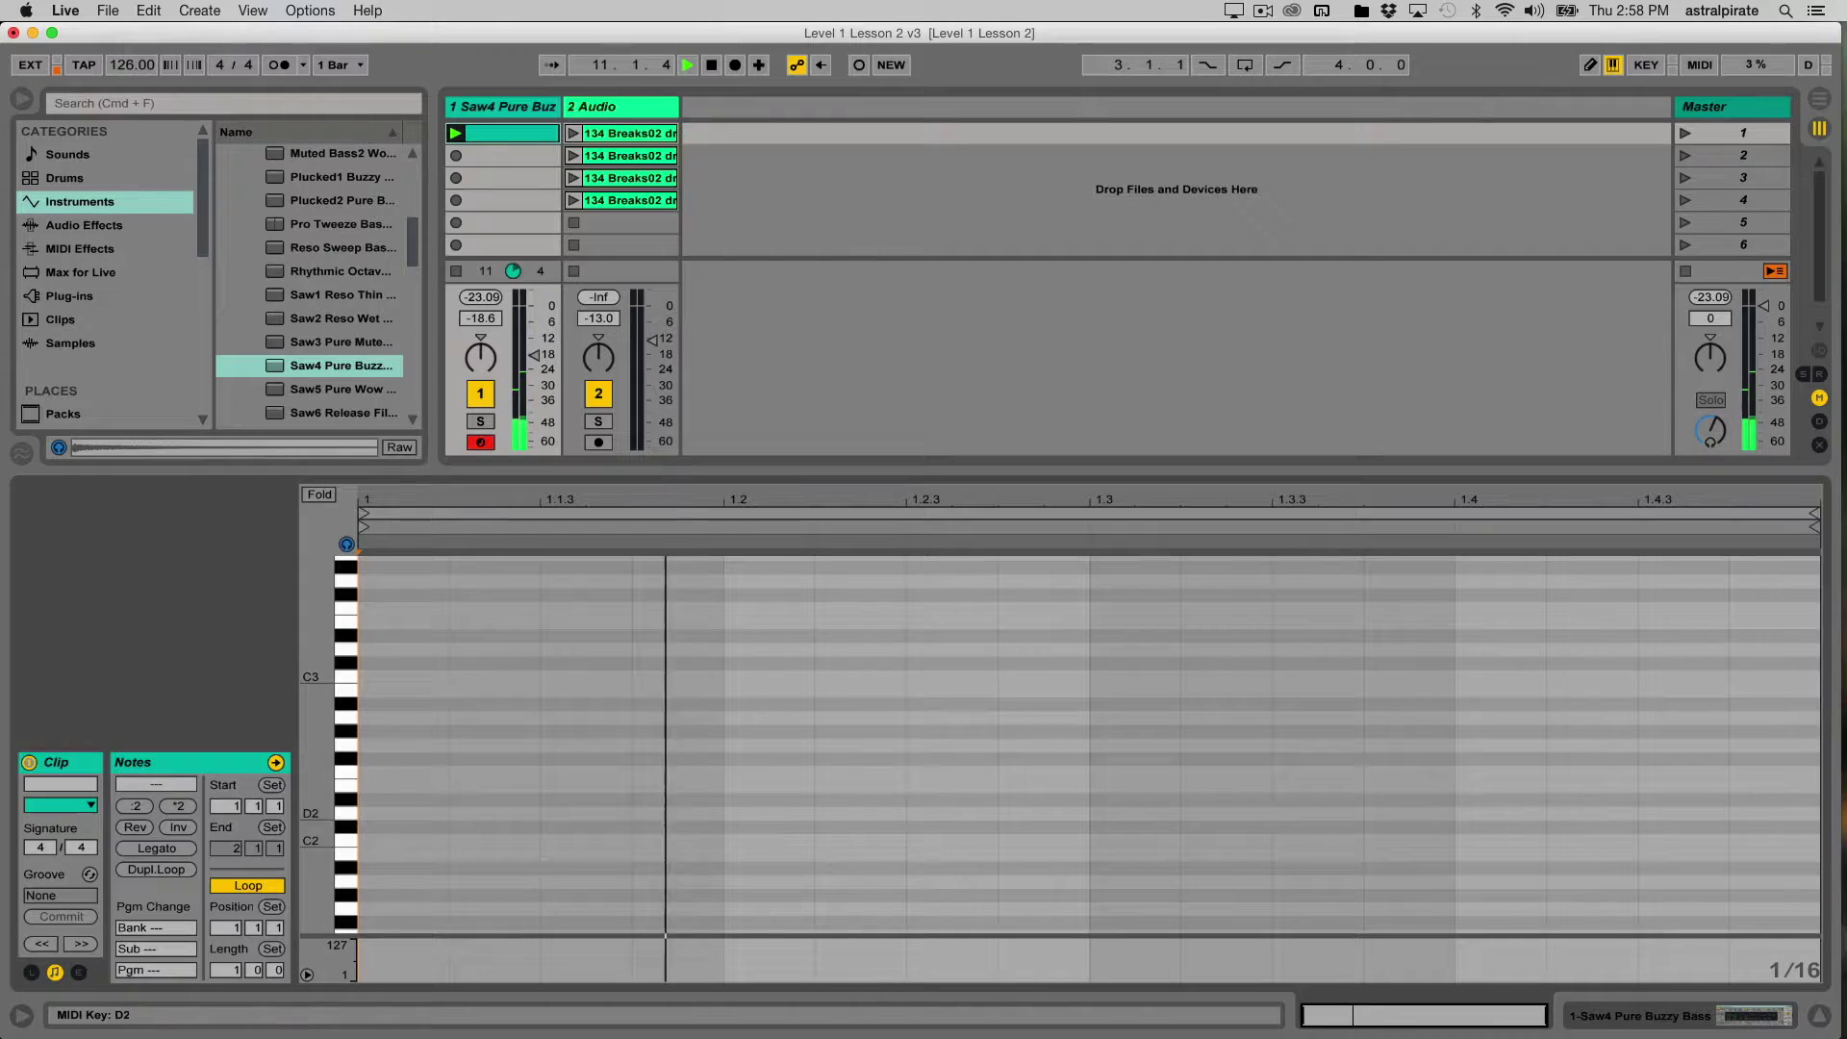
{"action": "left_click", "coordinate": [347, 868]}
{"action": "left_click", "coordinate": [346, 908]}
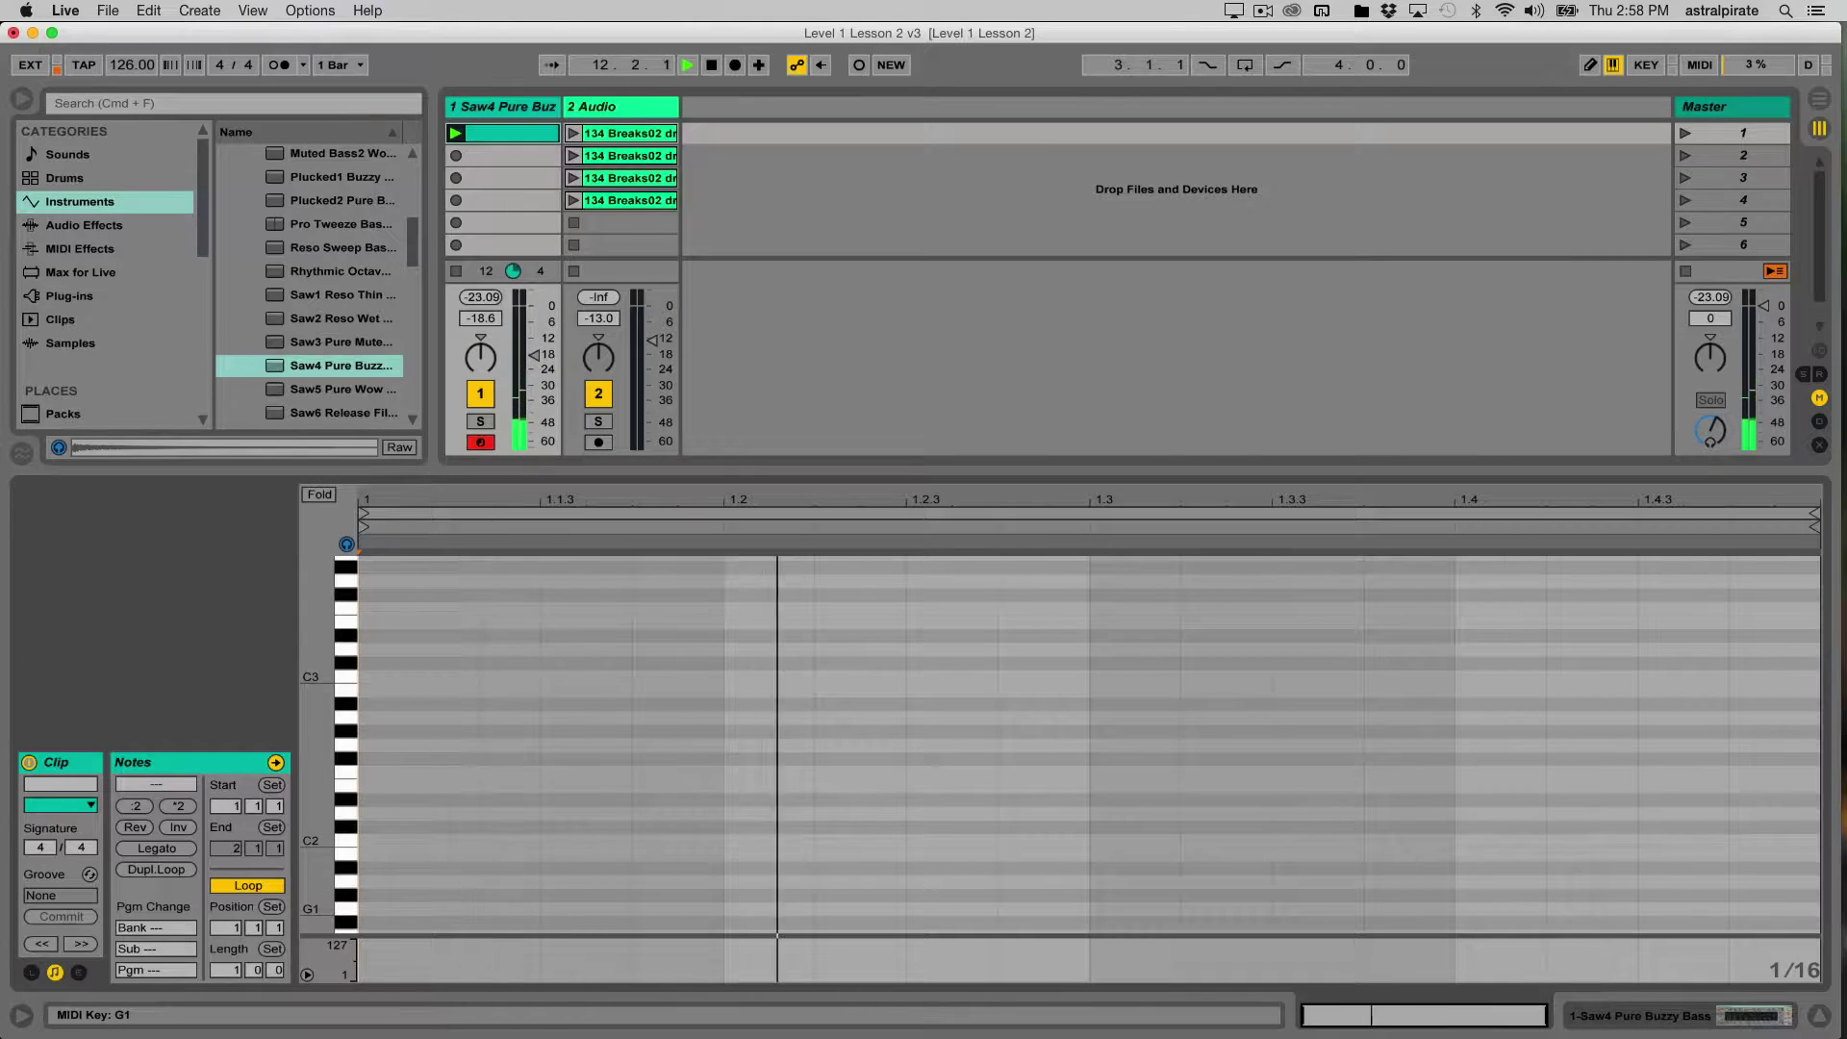
{"action": "left_click", "coordinate": [346, 854]}
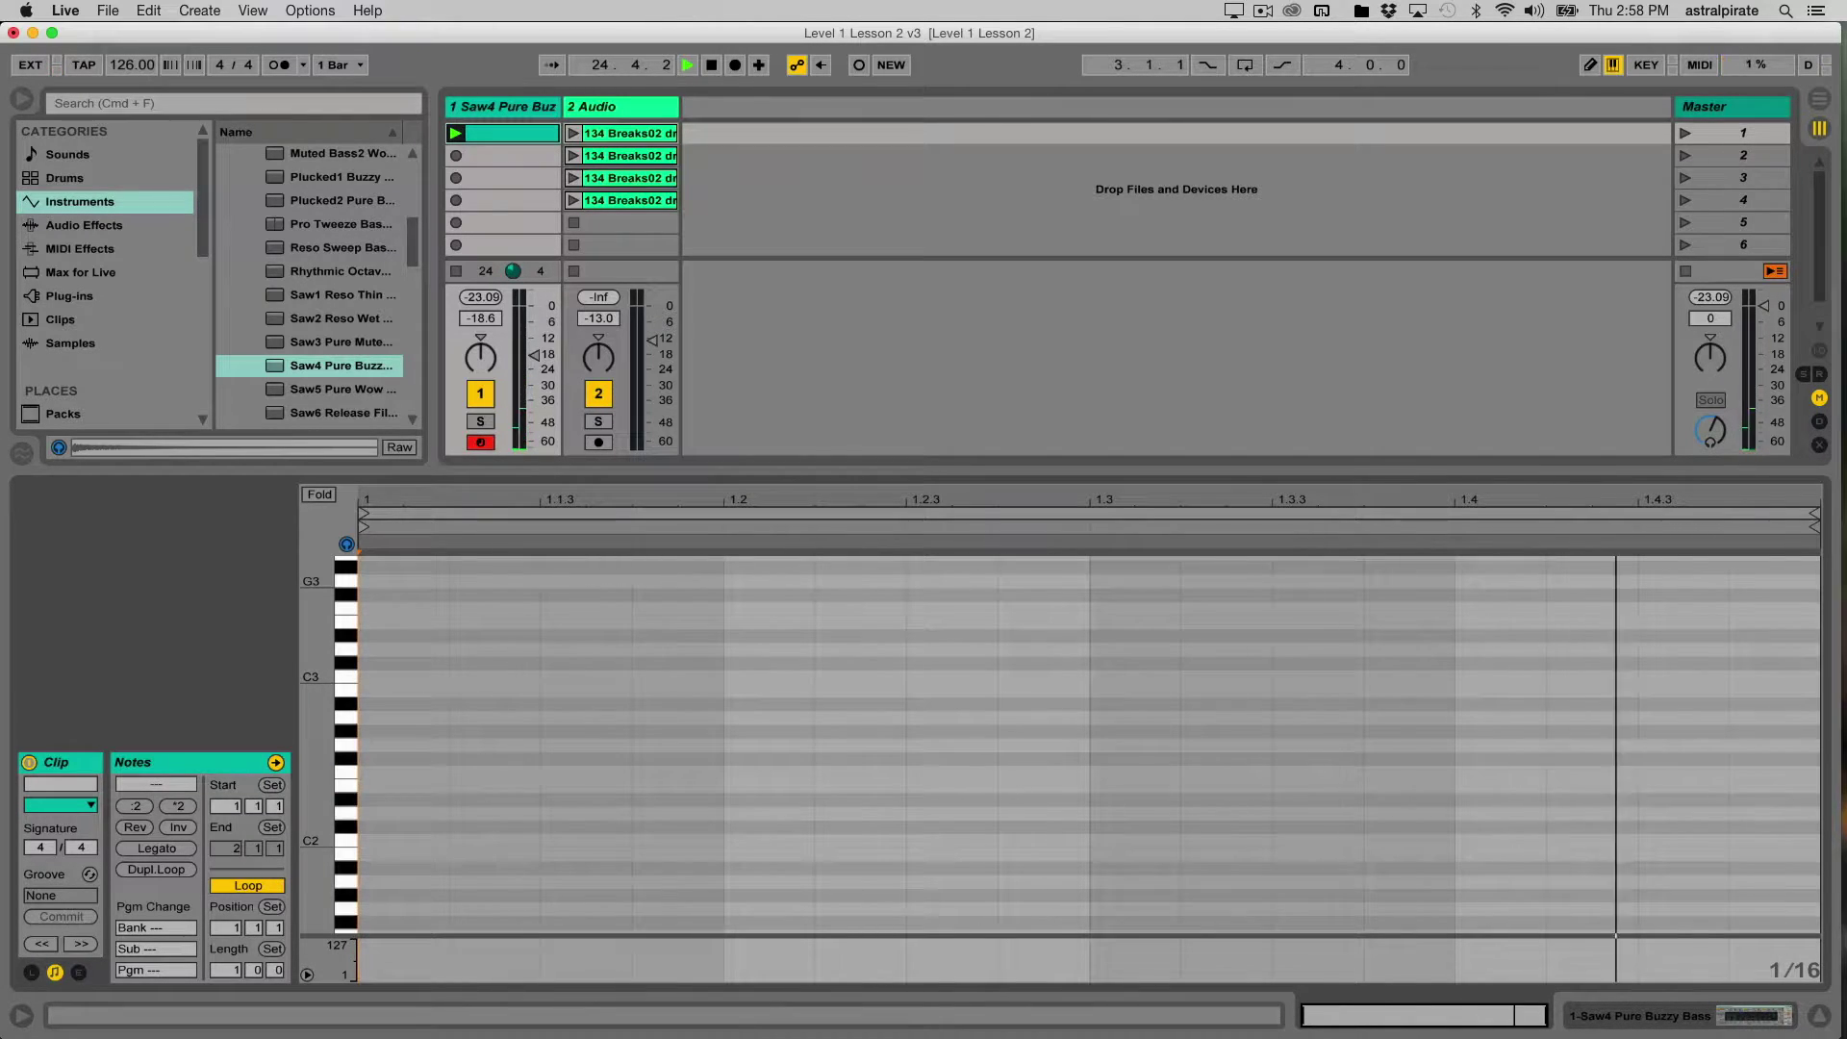
{"action": "key", "text": "h"}
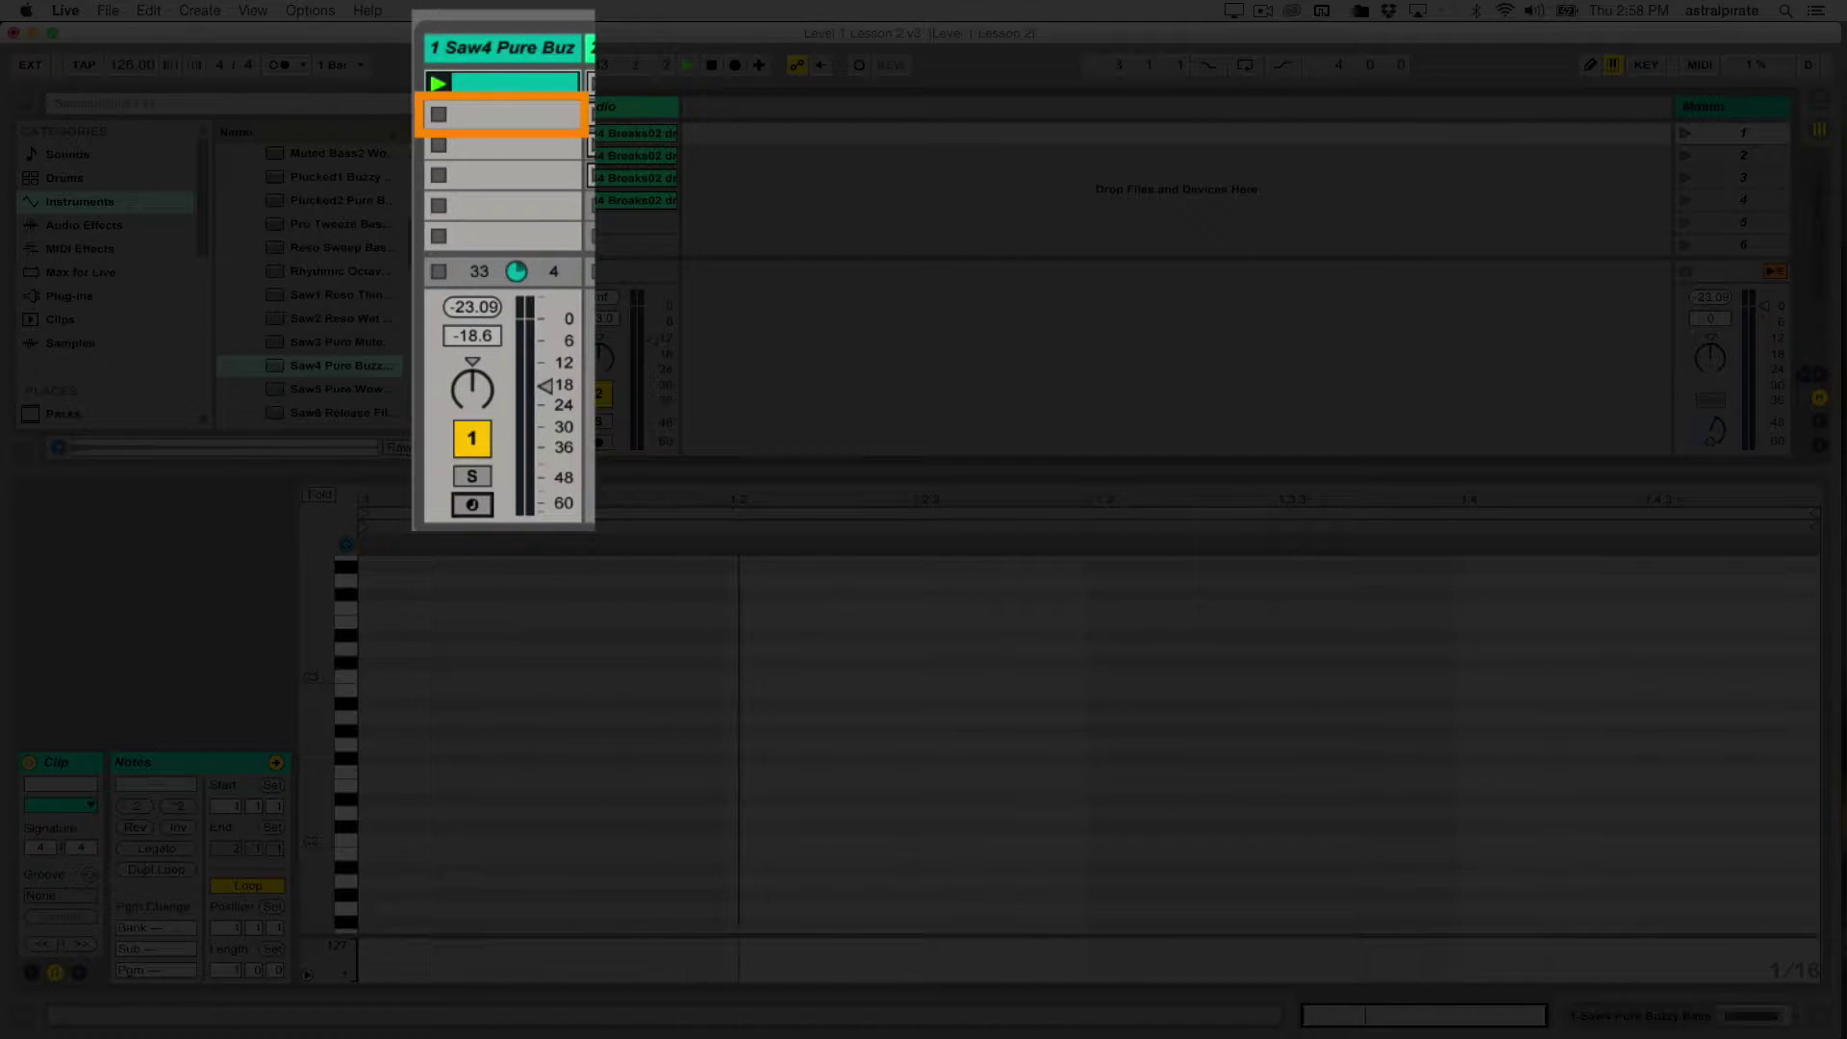
- Arm the Saw4 Pure Buzzy Bass track and record a short improvised phrase into its second clip slot
{"action": "left_click", "coordinate": [439, 115]}
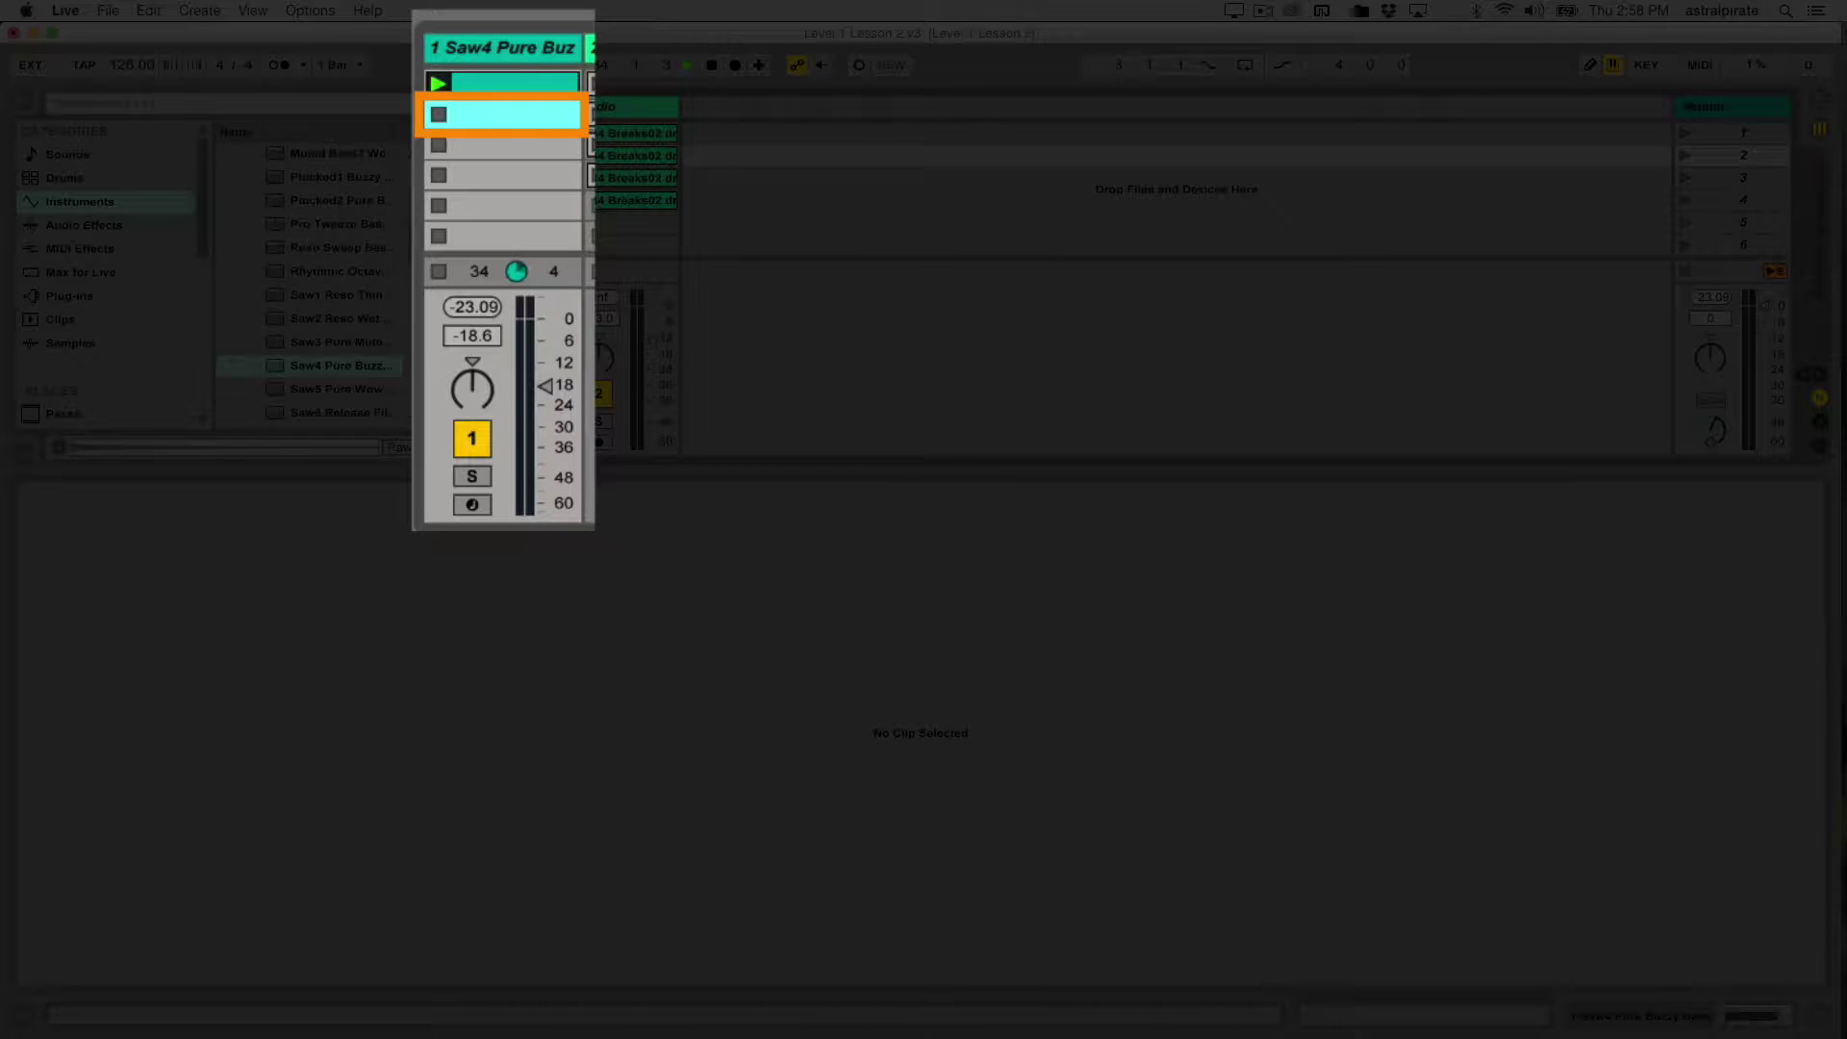
{"action": "left_click", "coordinate": [514, 83]}
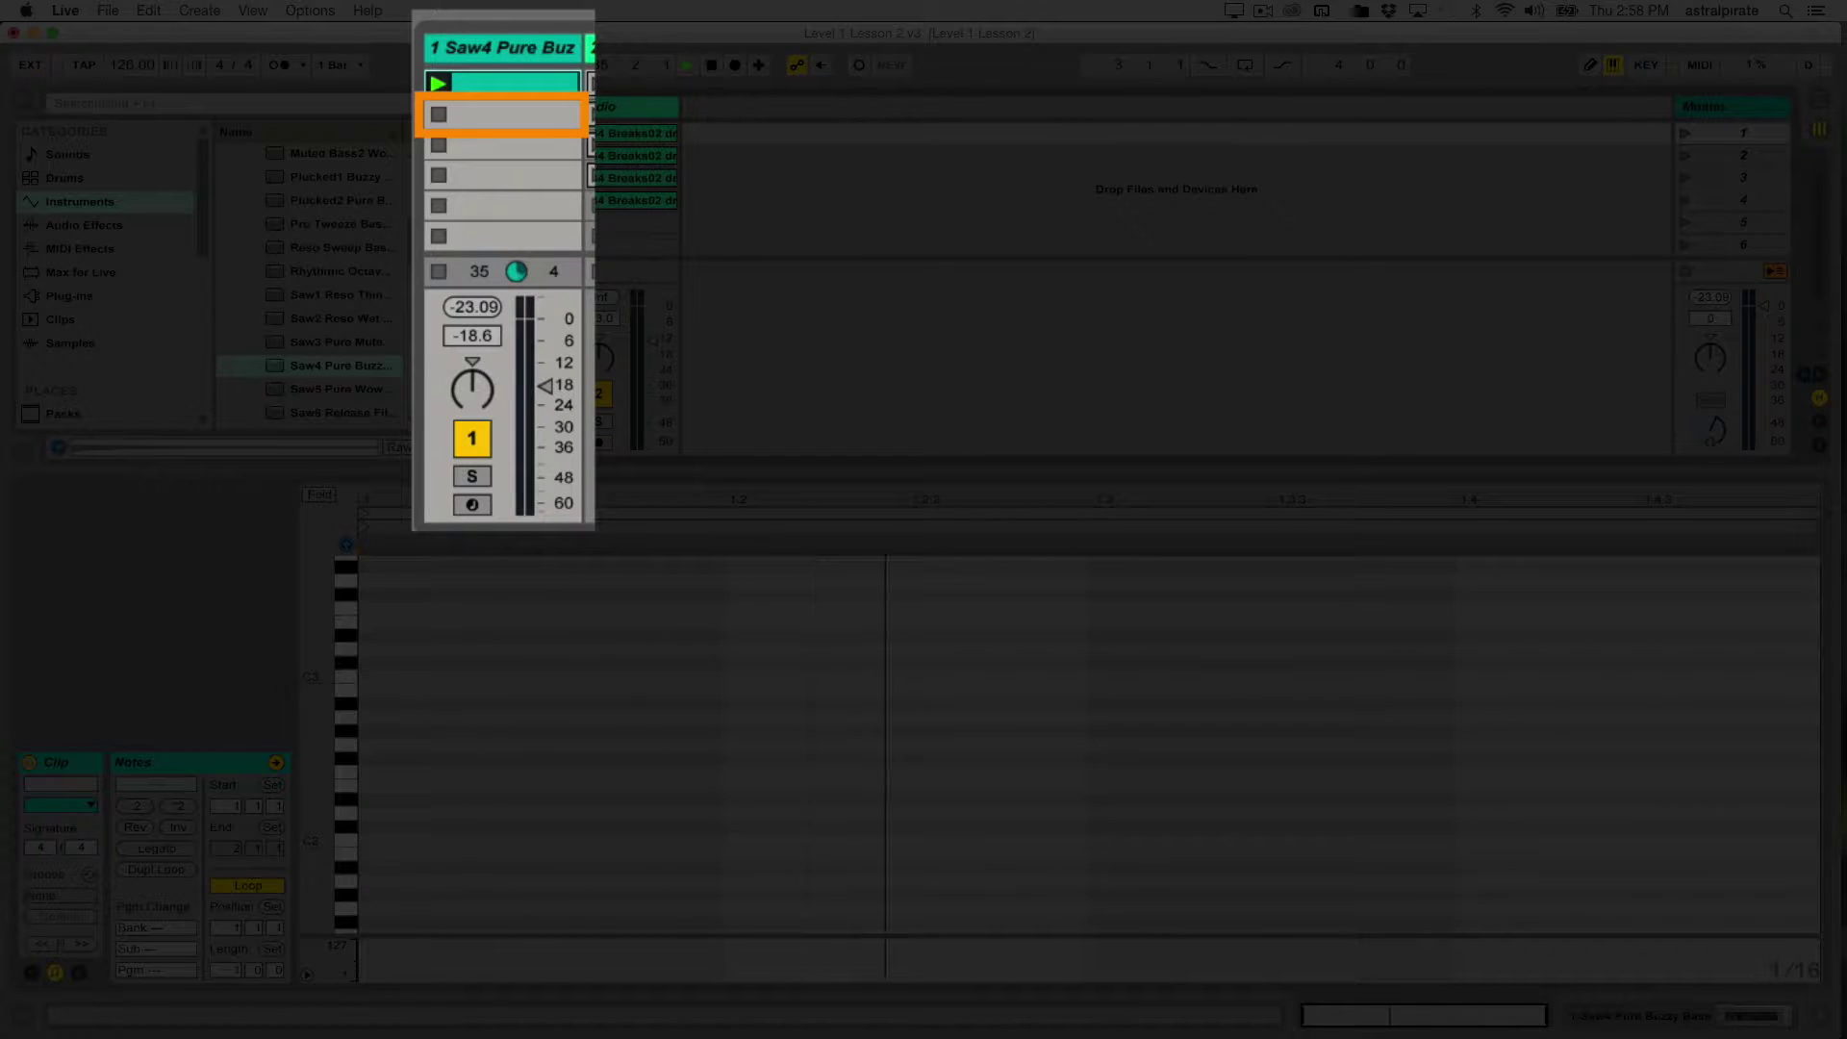
{"action": "left_click", "coordinate": [472, 505]}
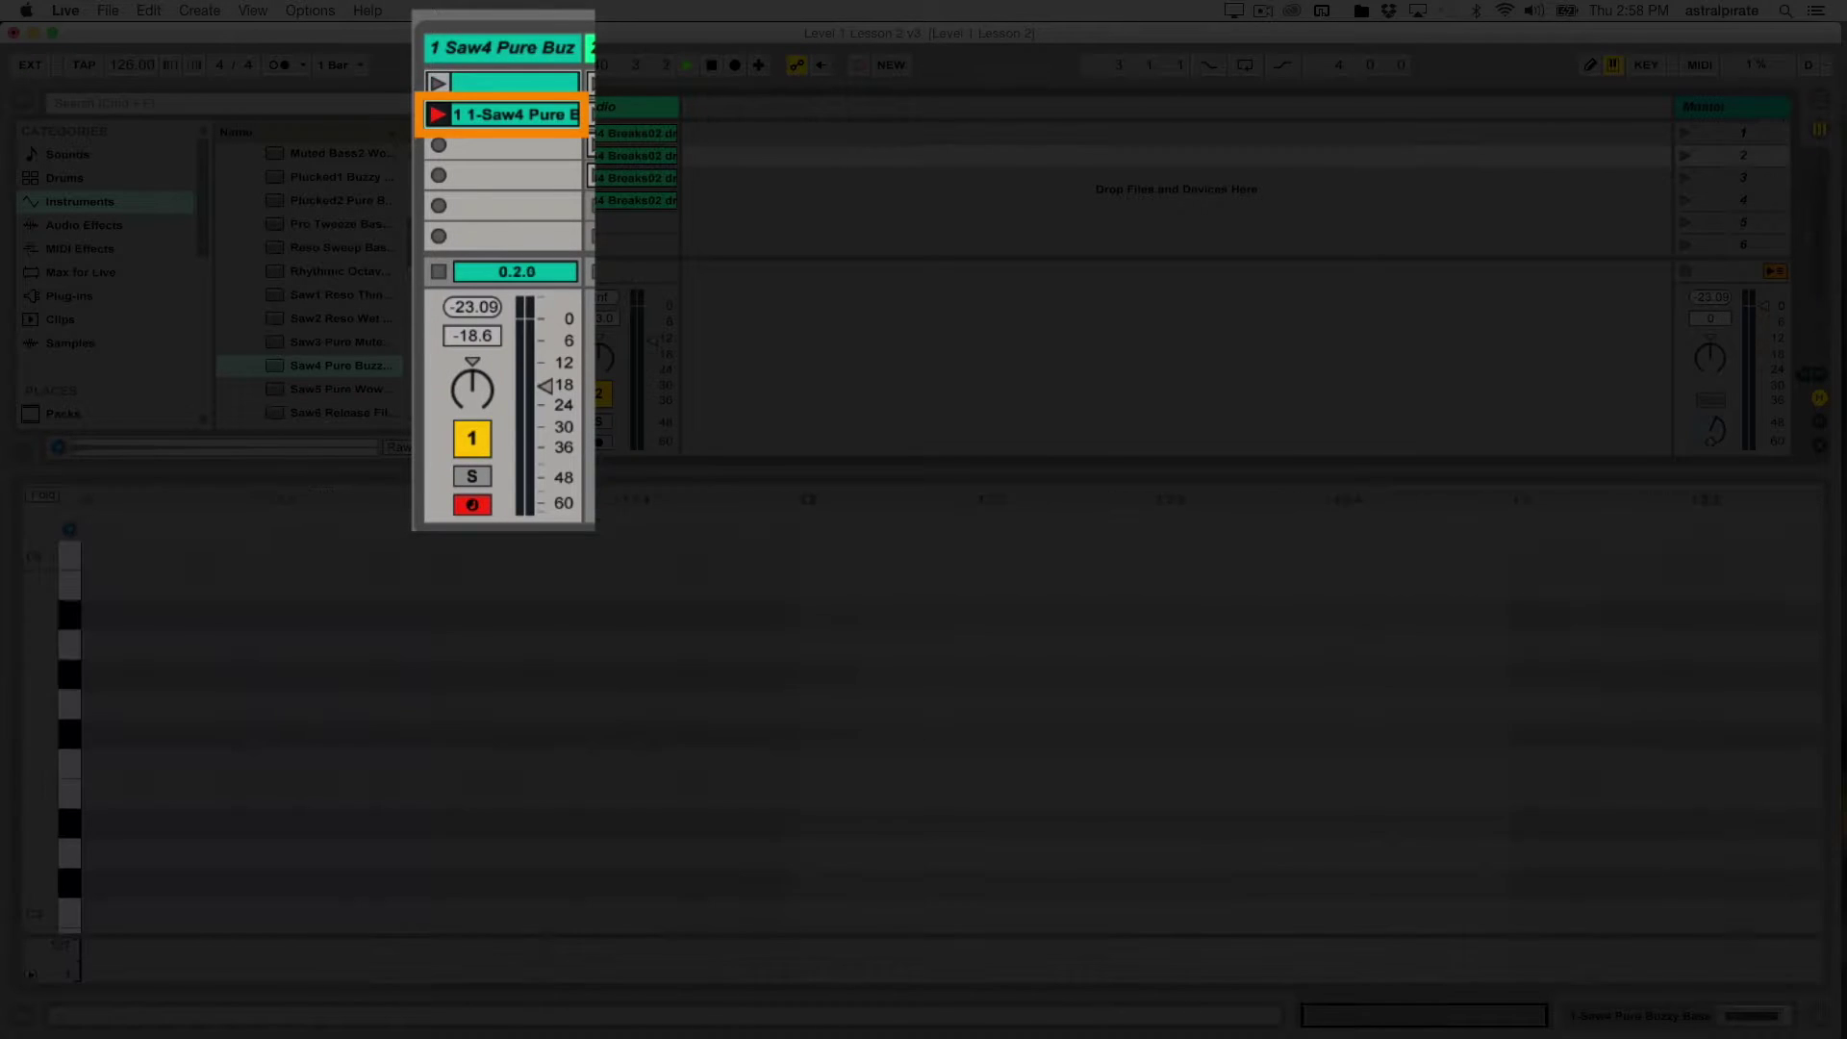
{"action": "key", "text": "a"}
{"action": "key", "text": "h"}
{"action": "key", "text": "d"}
{"action": "key", "text": "y"}
{"action": "key", "text": "s"}
{"action": "key", "text": "g"}
{"action": "key", "text": "t"}
{"action": "key", "text": "f"}
{"action": "key", "text": "a"}
{"action": "key", "text": "a"}
{"action": "key", "text": "a"}
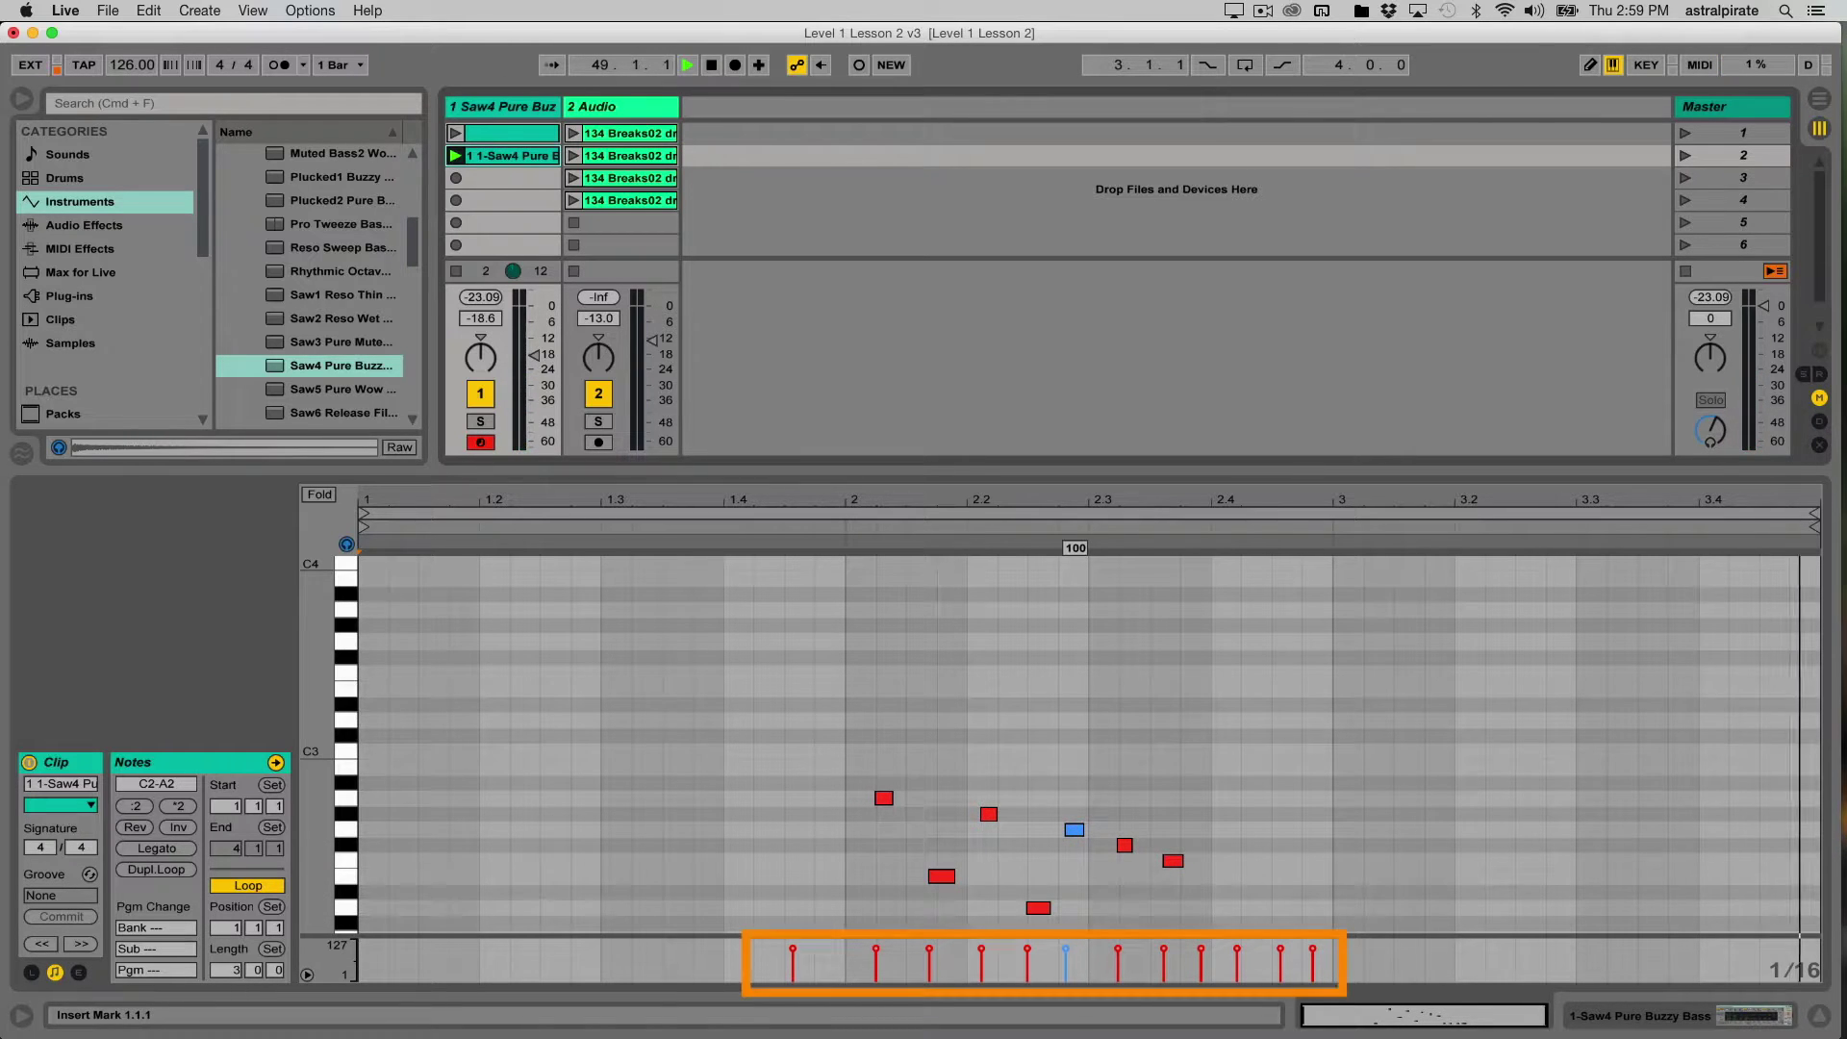
- Listen to the recorded clip and examine its individual notes and velocity markers
{"action": "left_click", "coordinate": [1038, 907]}
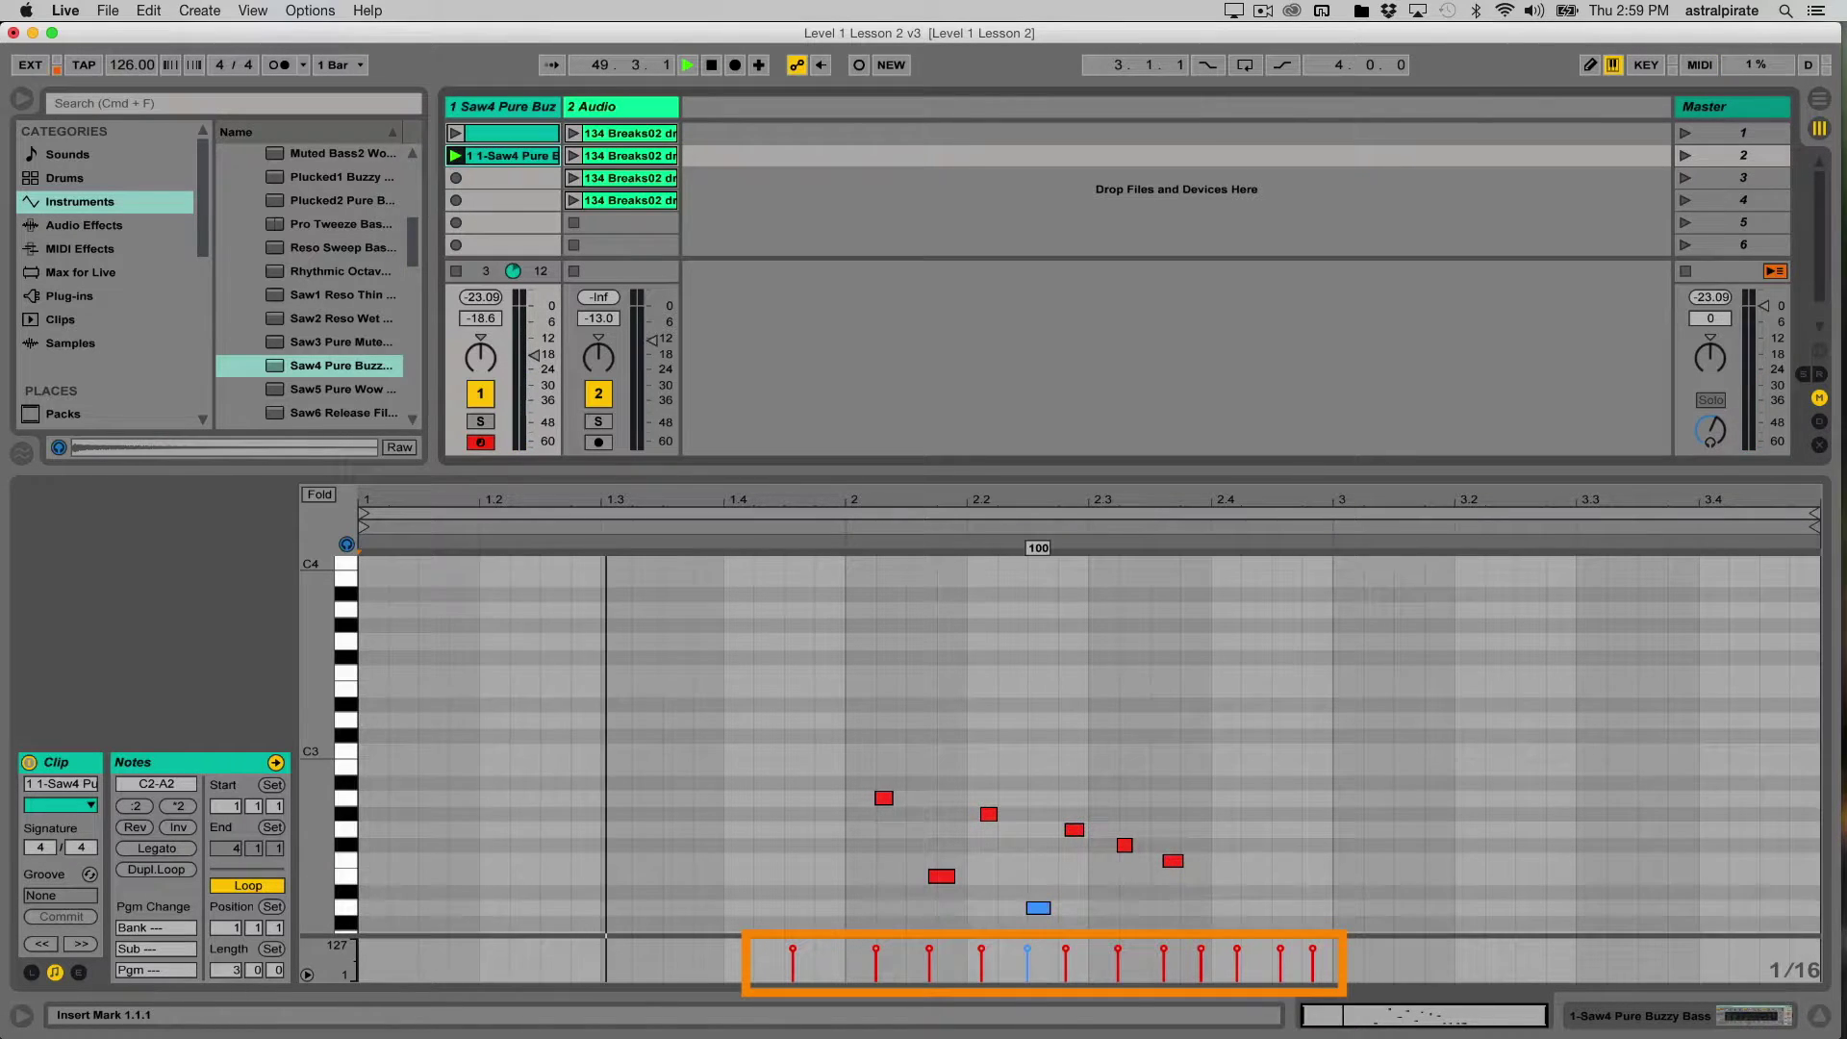
{"action": "left_click", "coordinate": [989, 814]}
{"action": "left_click", "coordinate": [1038, 907]}
- Stop playback, delete the recorded clip from the second slot, and reopen the empty clip in the first slot
{"action": "key", "text": "Escape"}
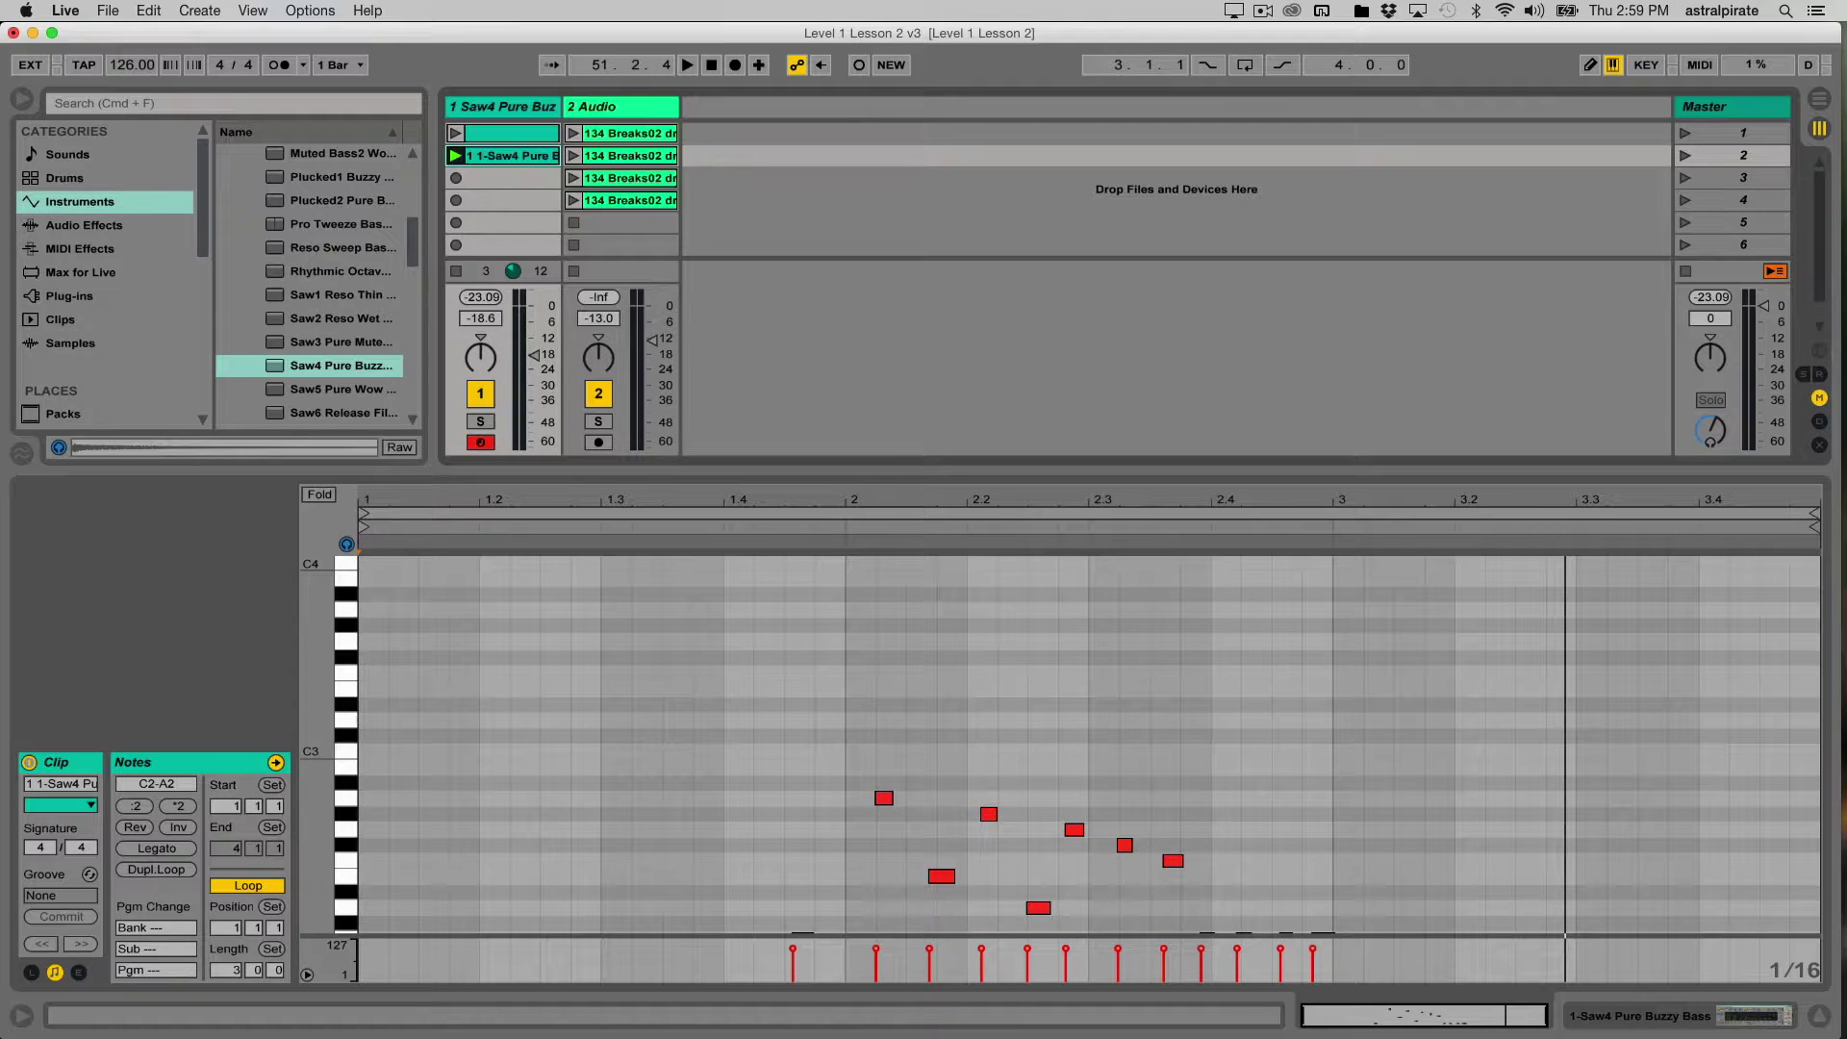
{"action": "key", "text": "Delete"}
{"action": "left_click", "coordinate": [511, 133]}
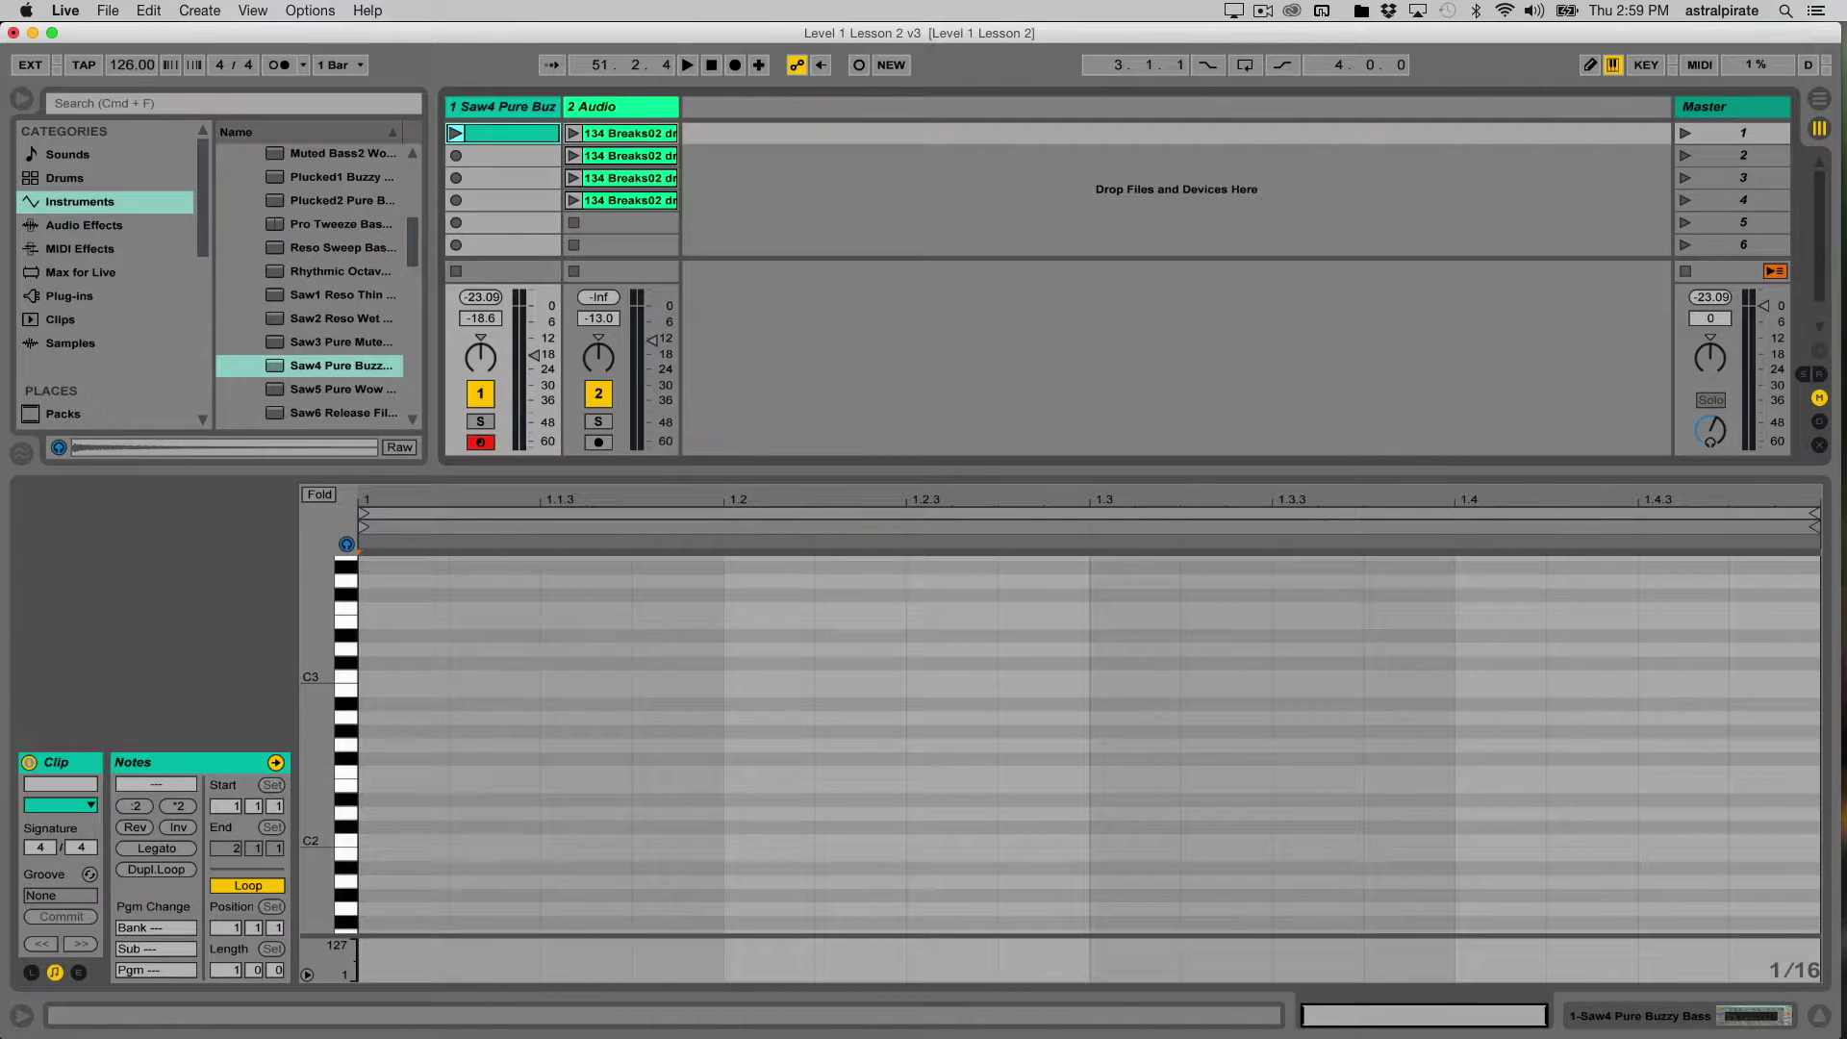
- Add a sixteenth-note C2 at the very start of the empty clip and play the loop
{"action": "key", "text": "space"}
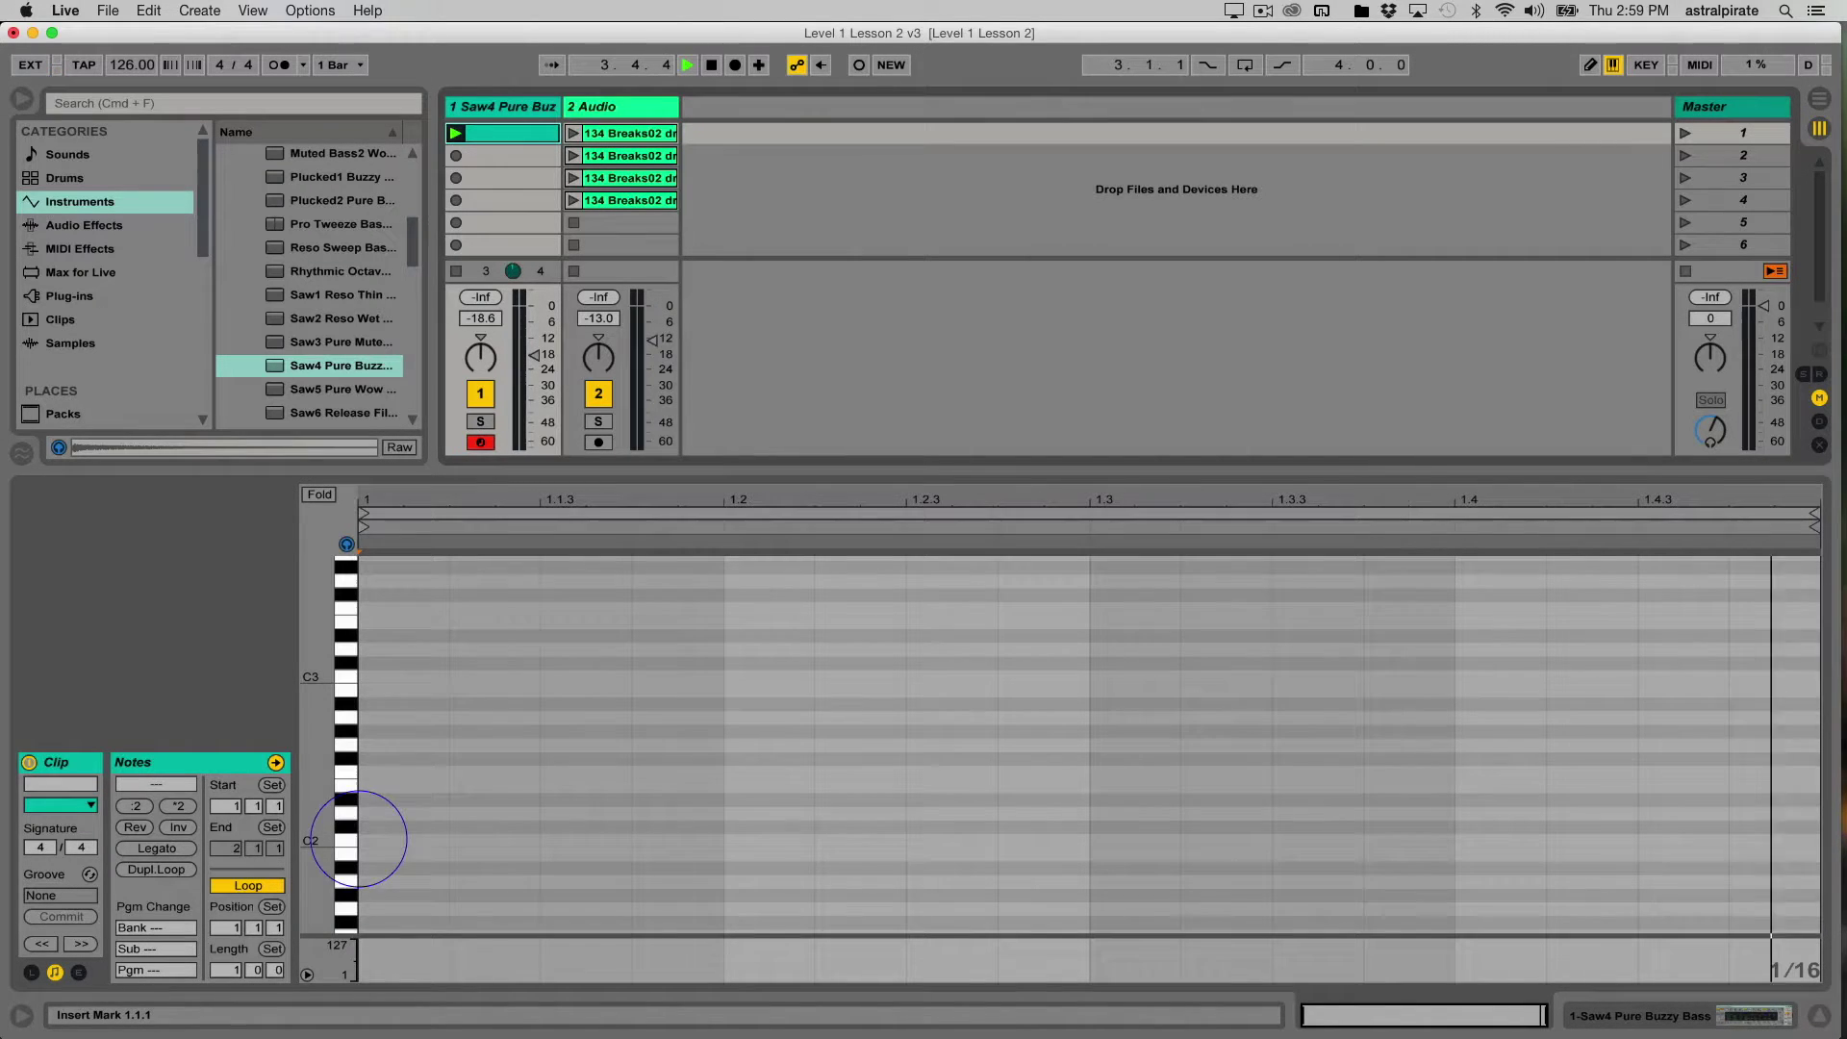
{"action": "left_click", "coordinate": [347, 845]}
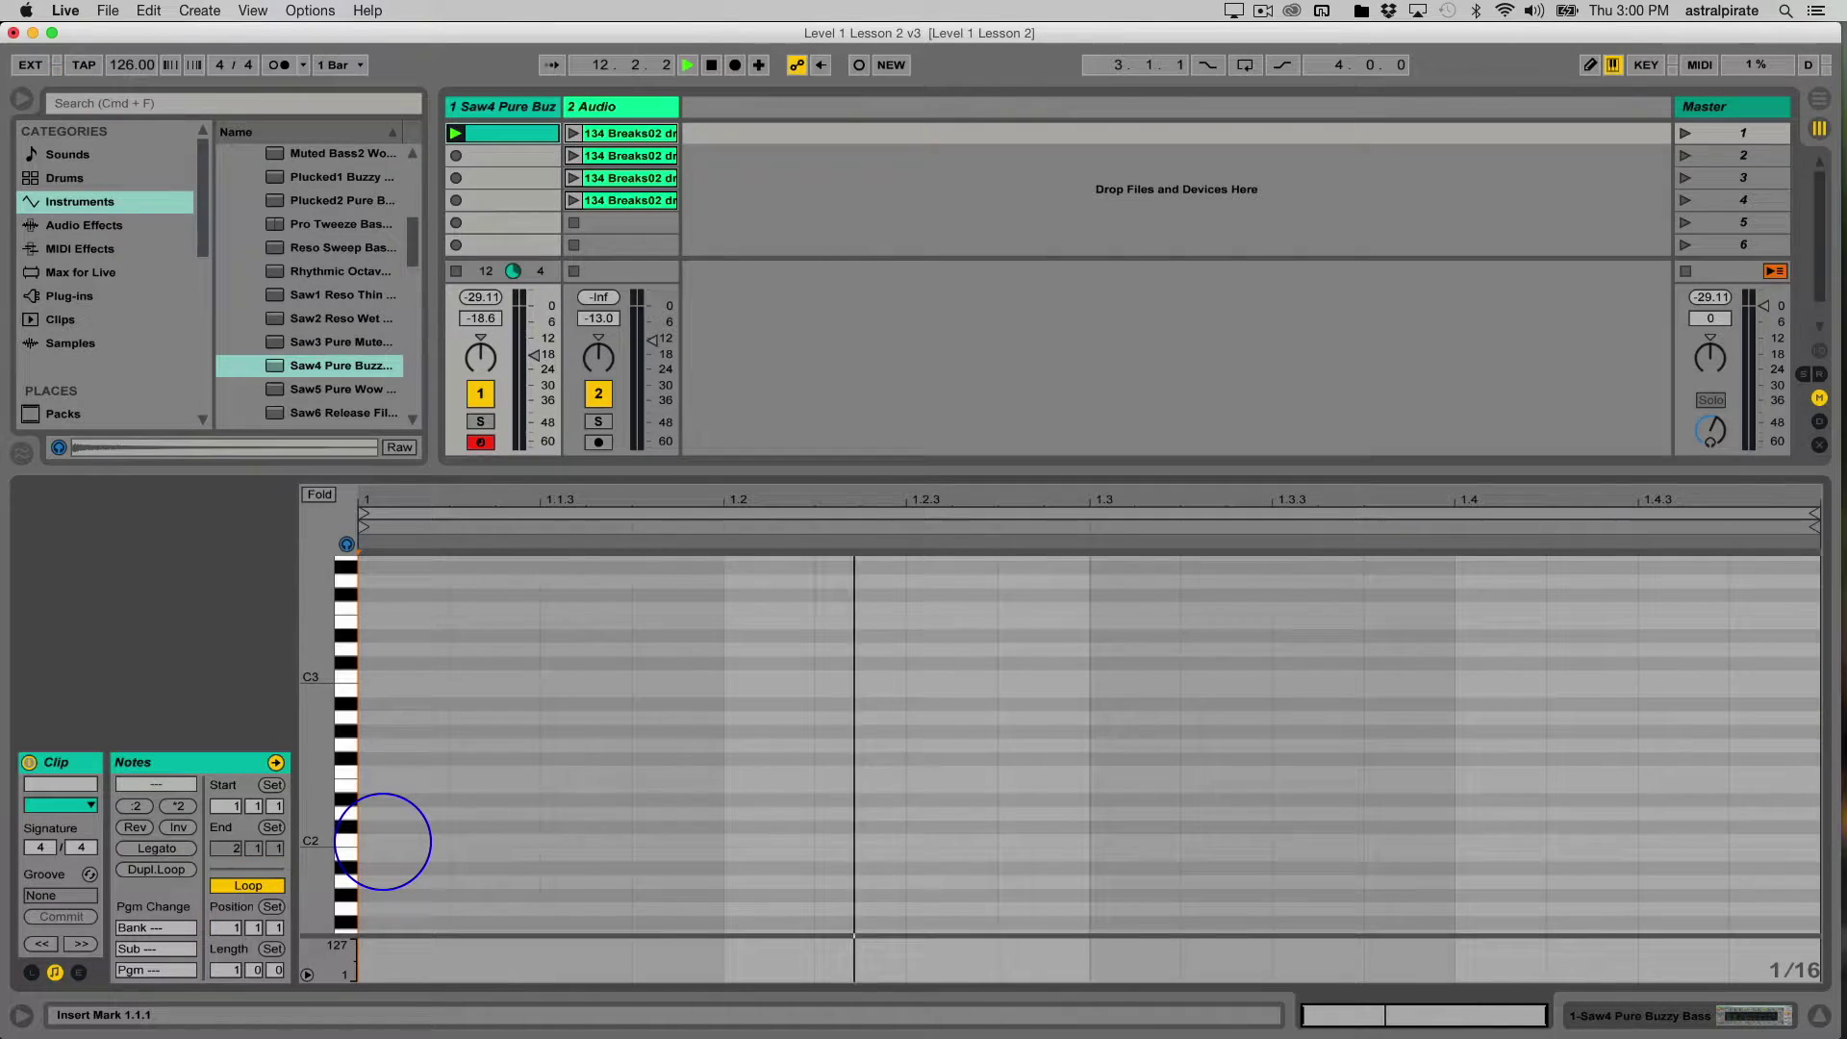
{"action": "double_click", "coordinate": [384, 841]}
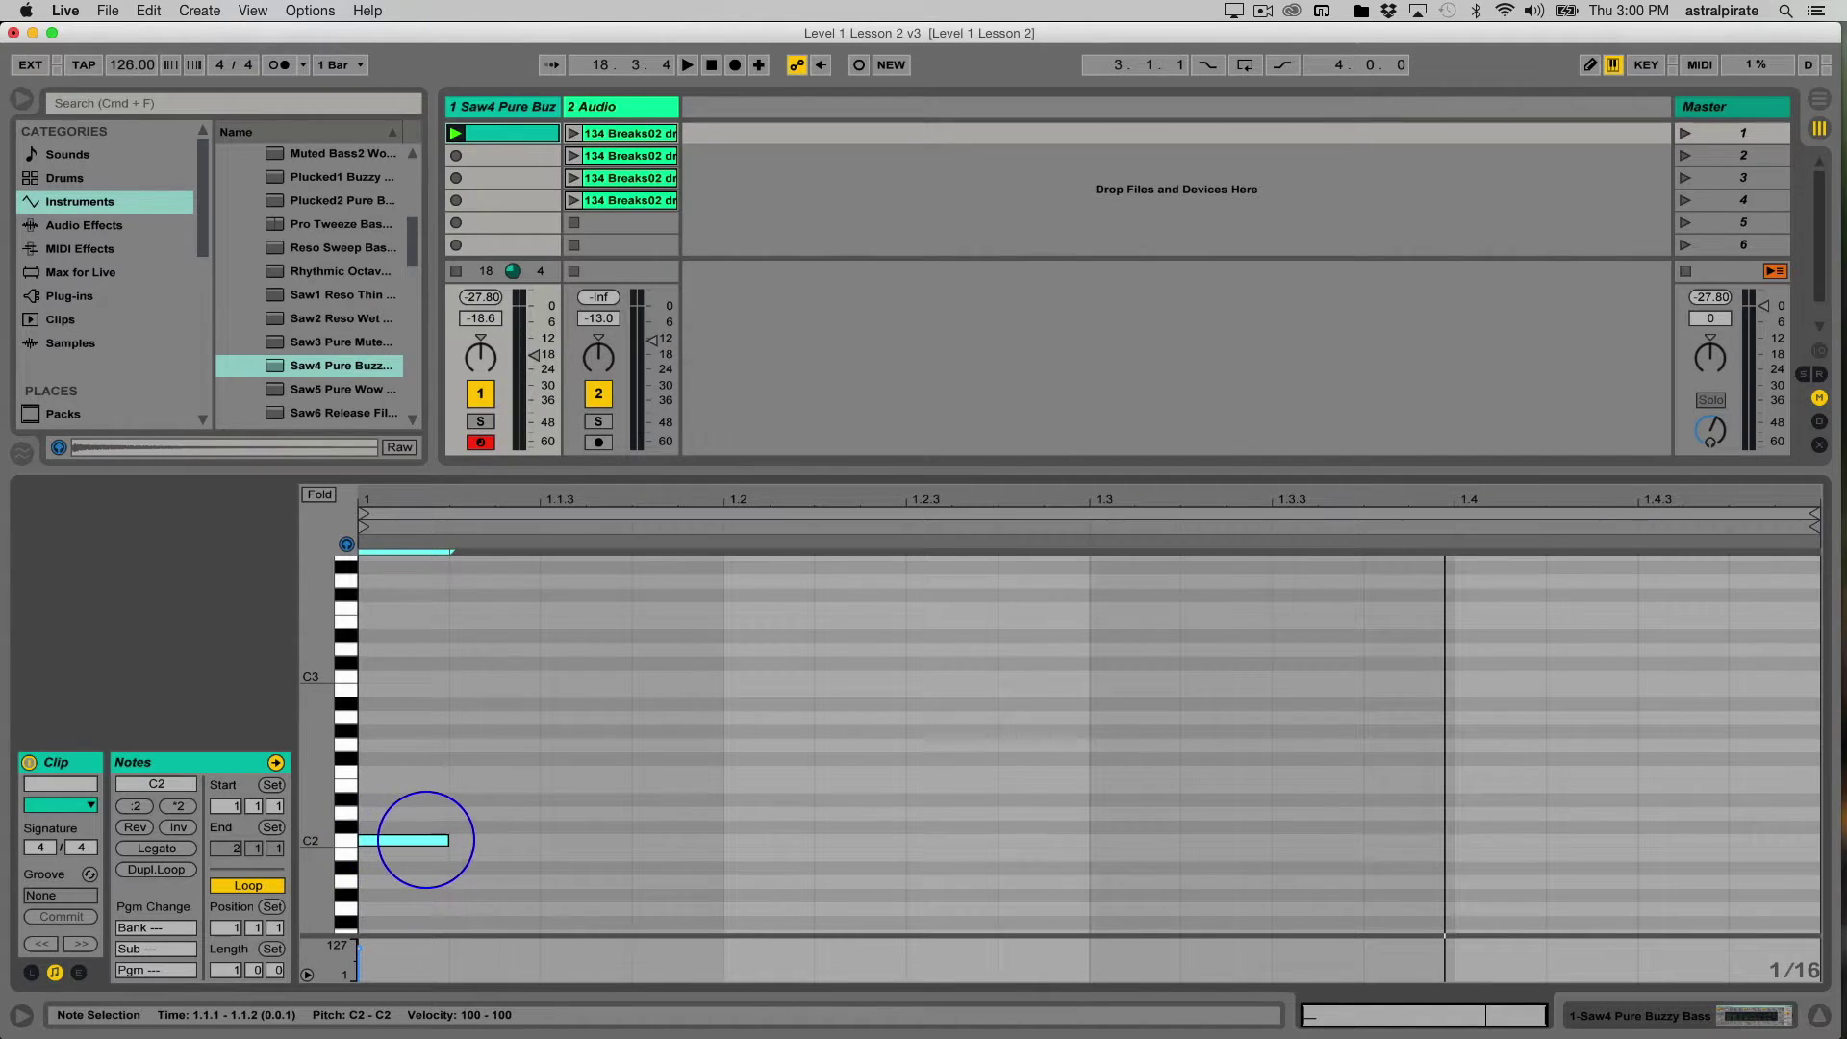
{"action": "key", "text": "space"}
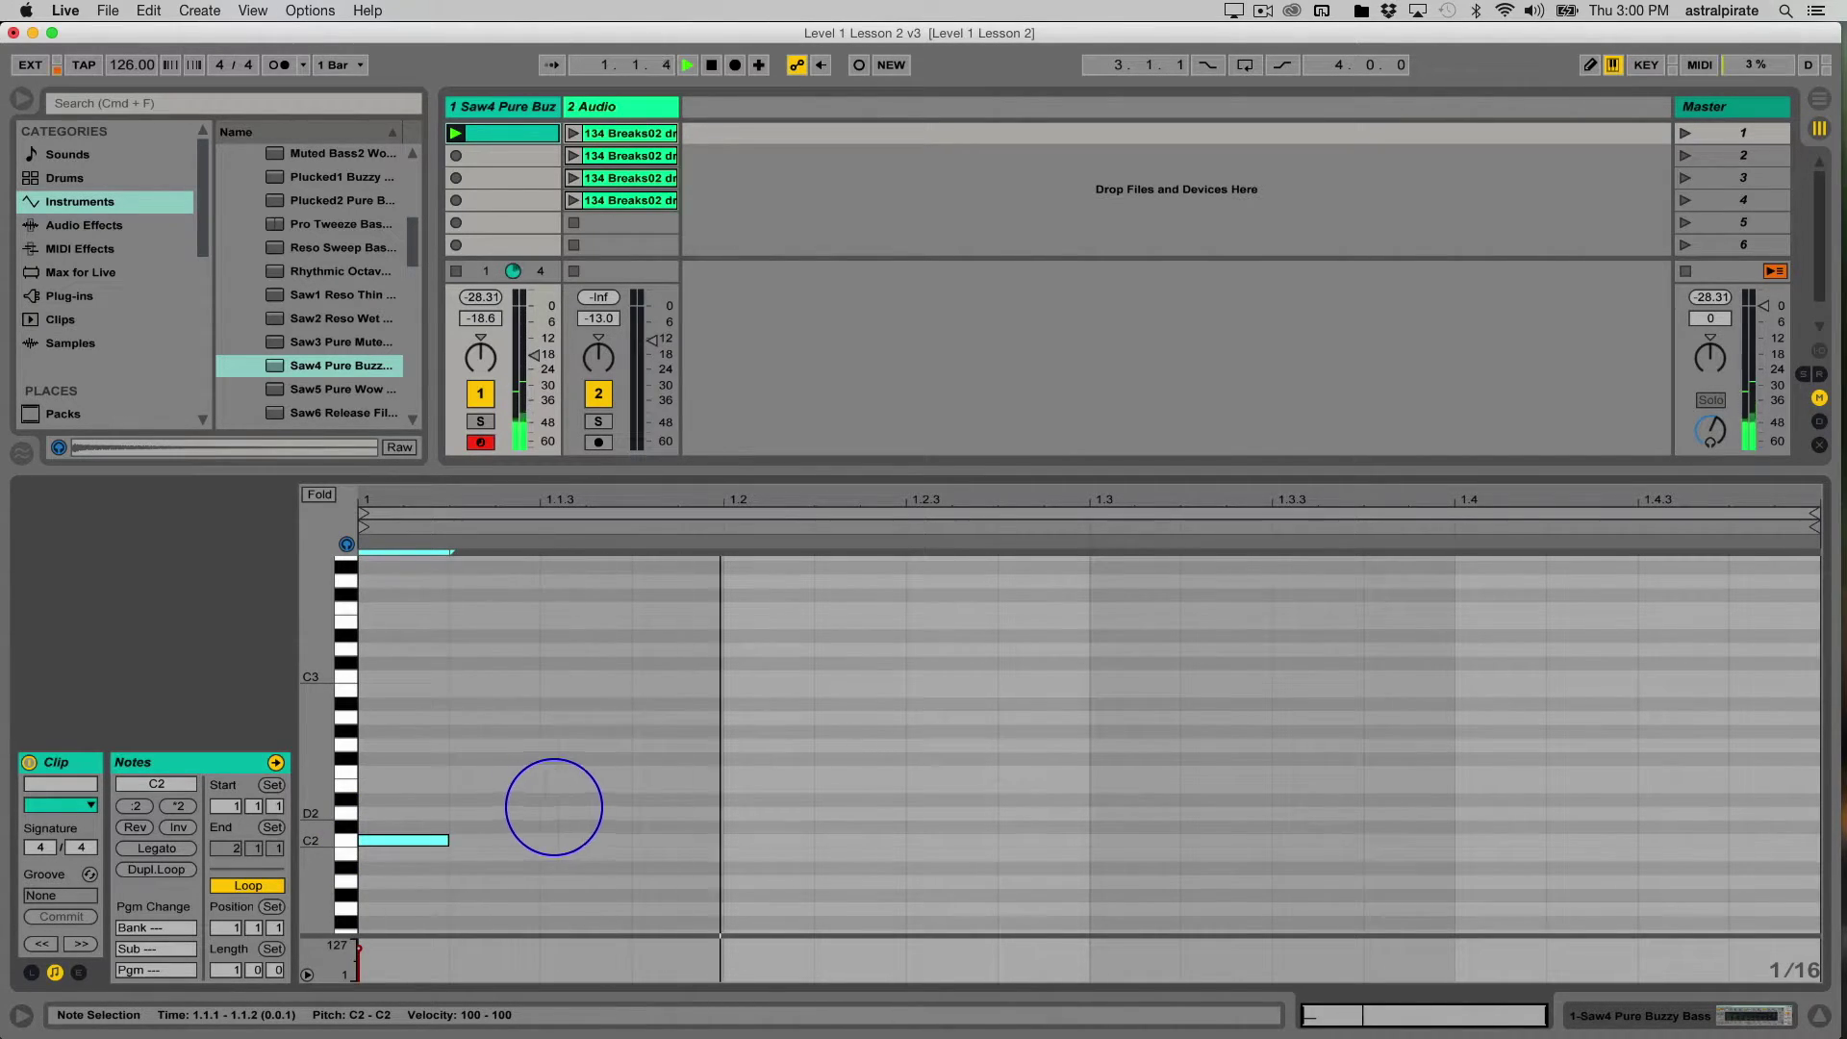
- Add sixteenth notes D#2 at 1.1.4, C#3 at 1.2.3 and A#1 at 1.3.4, plus a G1 from 1.4.3 to the bar's end
{"action": "double_click", "coordinate": [630, 796]}
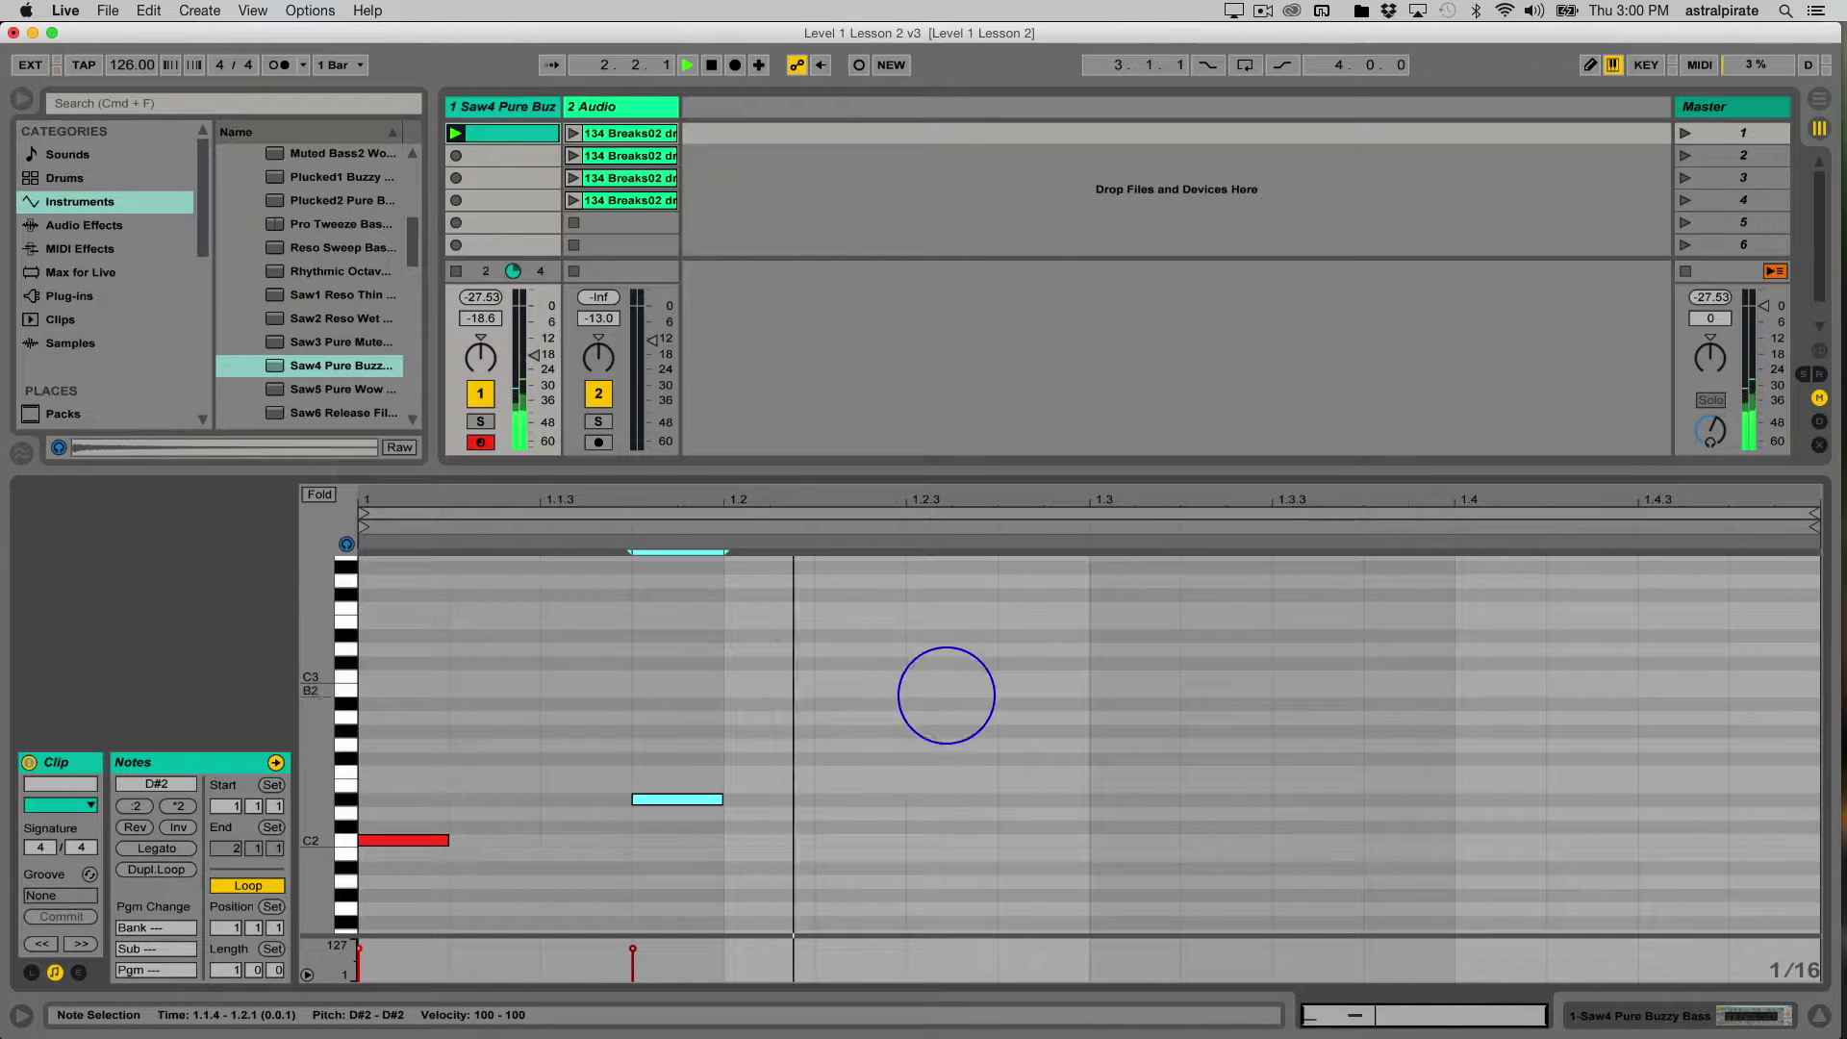
{"action": "left_click", "coordinate": [960, 663]}
{"action": "double_click", "coordinate": [960, 663]}
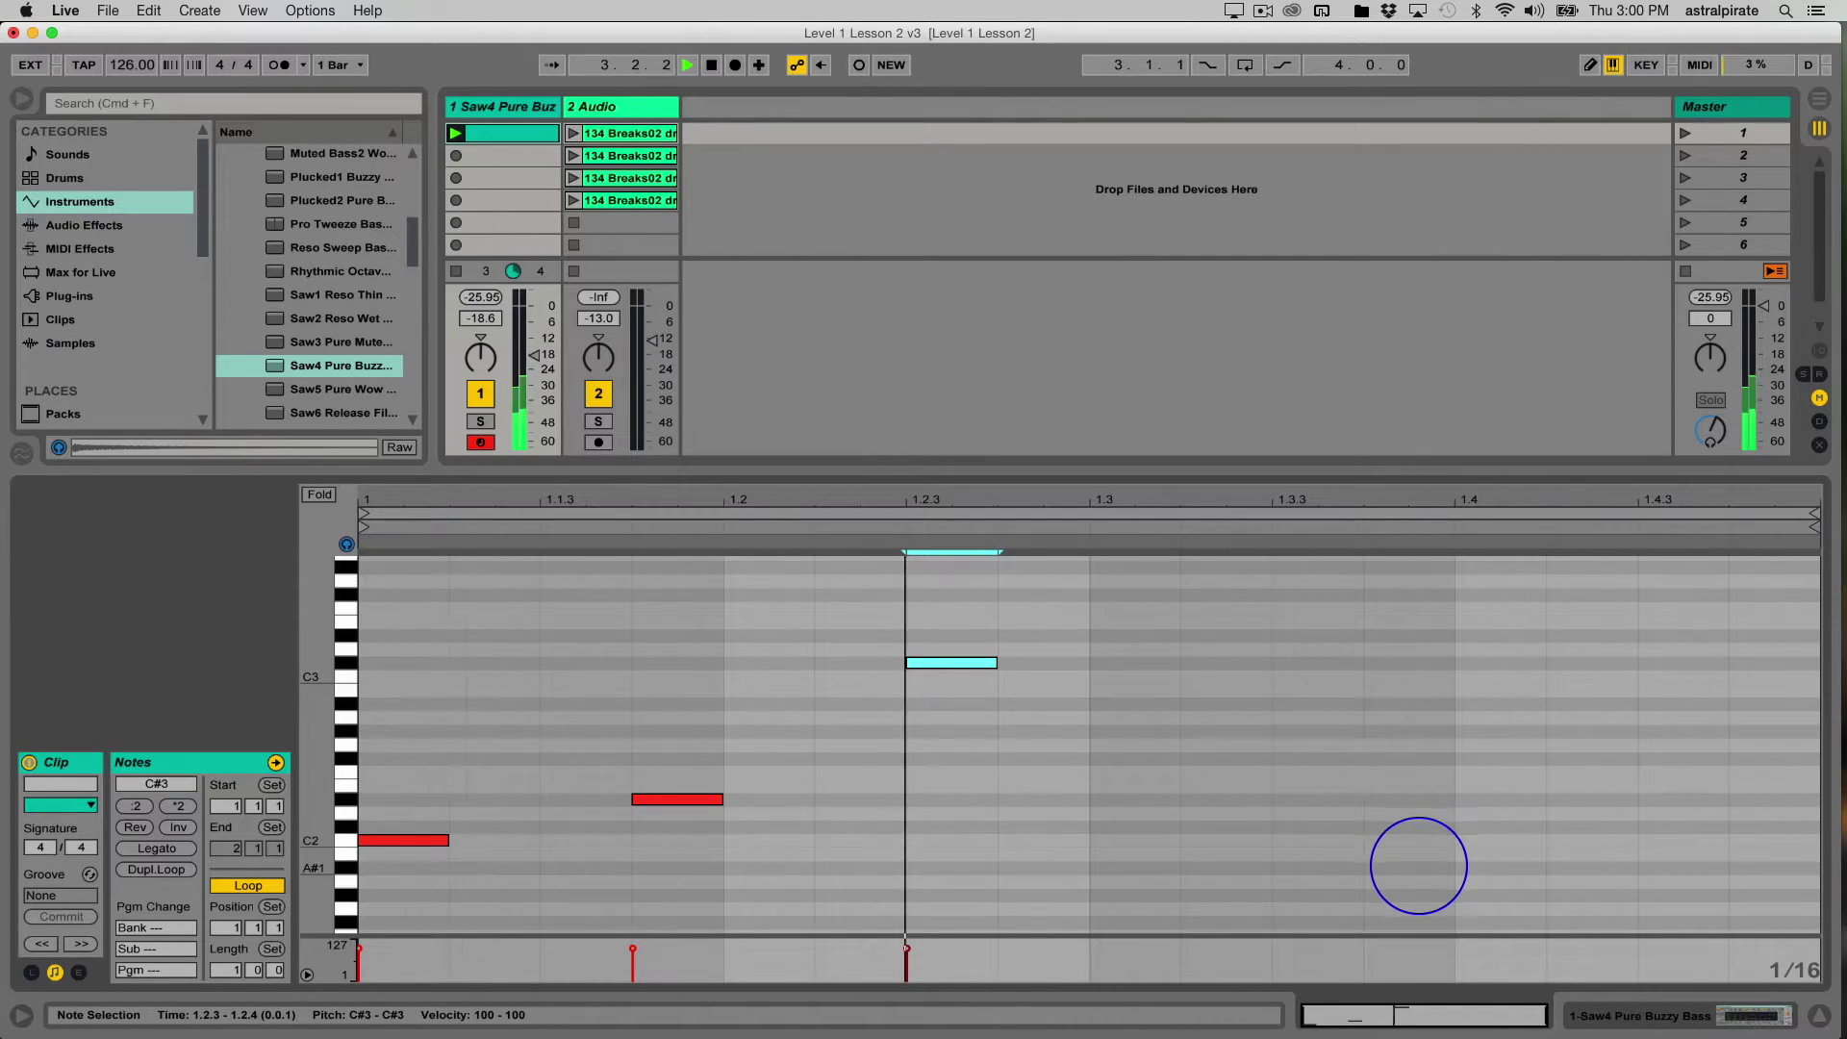
{"action": "double_click", "coordinate": [1418, 866]}
{"action": "double_click", "coordinate": [1691, 909]}
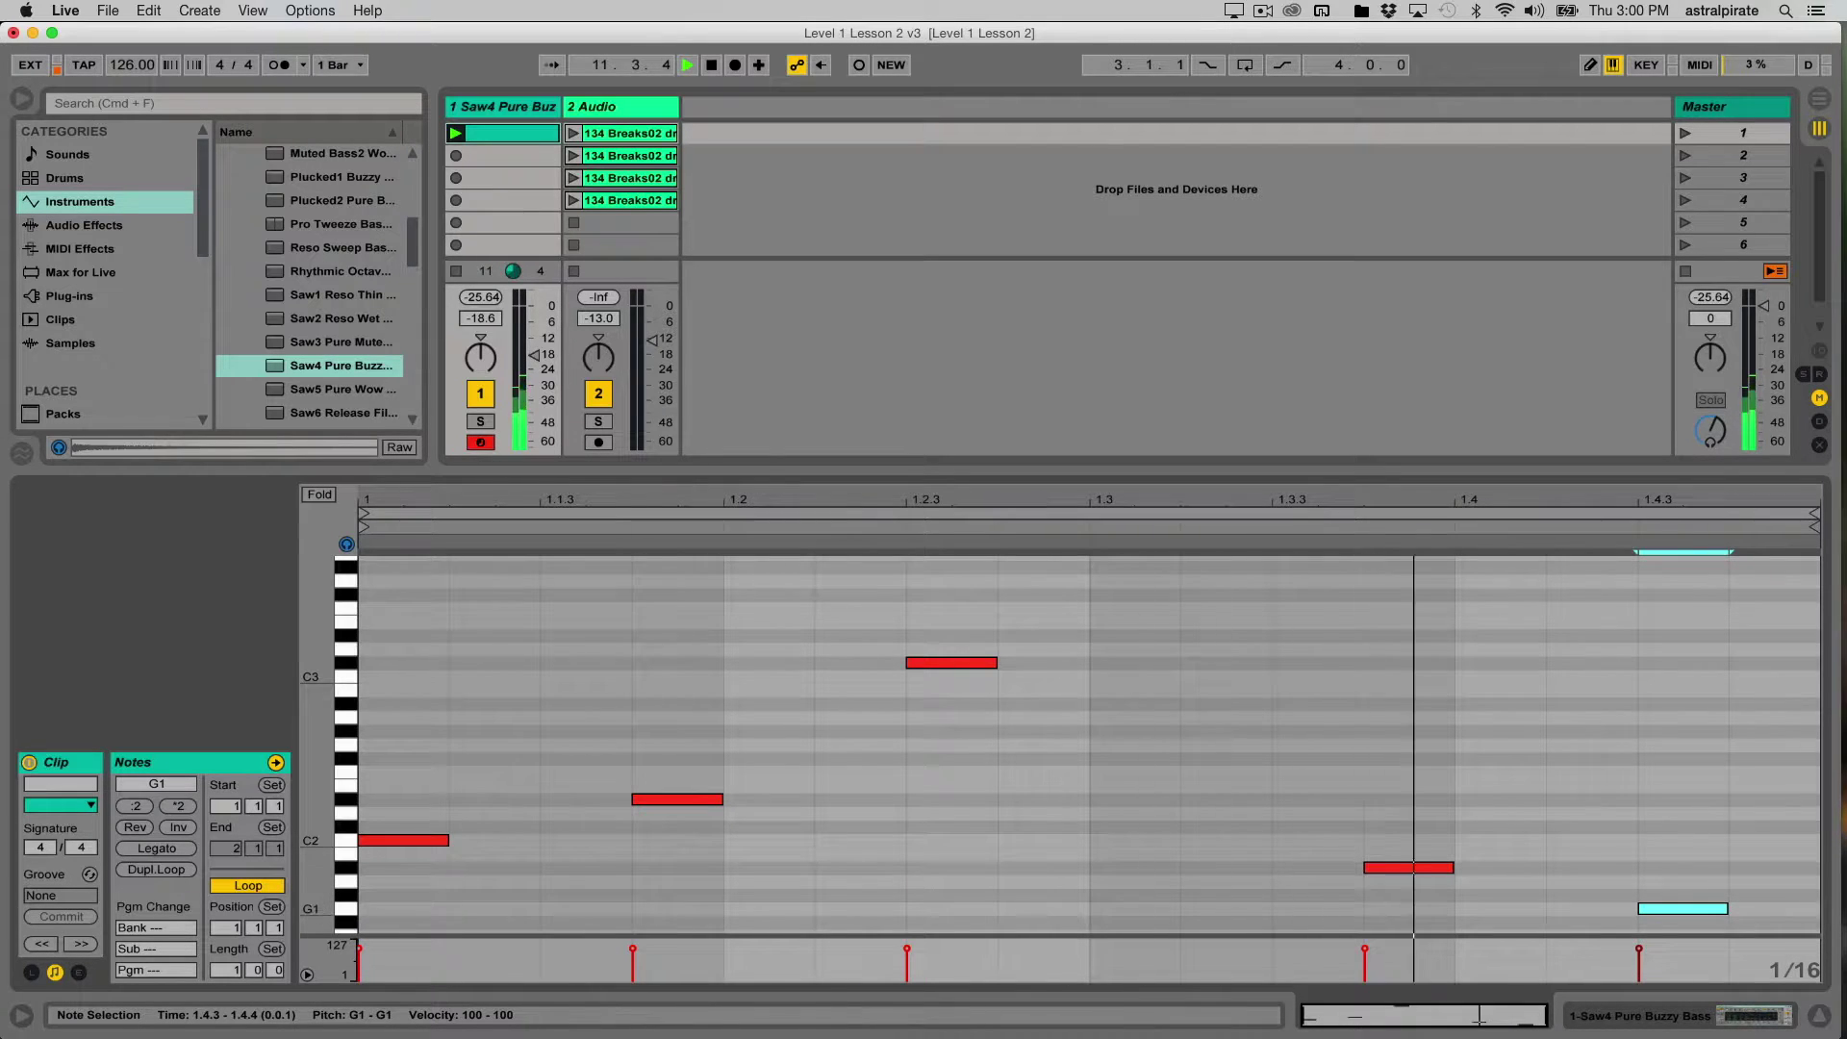
{"action": "left_click", "coordinate": [1728, 908]}
{"action": "left_click_drag", "start_coordinate": [1729, 907], "coordinate": [1808, 909]}
- Move the A#1 note to C#2 at position 1.4.1, and stop playback
{"action": "left_click", "coordinate": [1397, 868]}
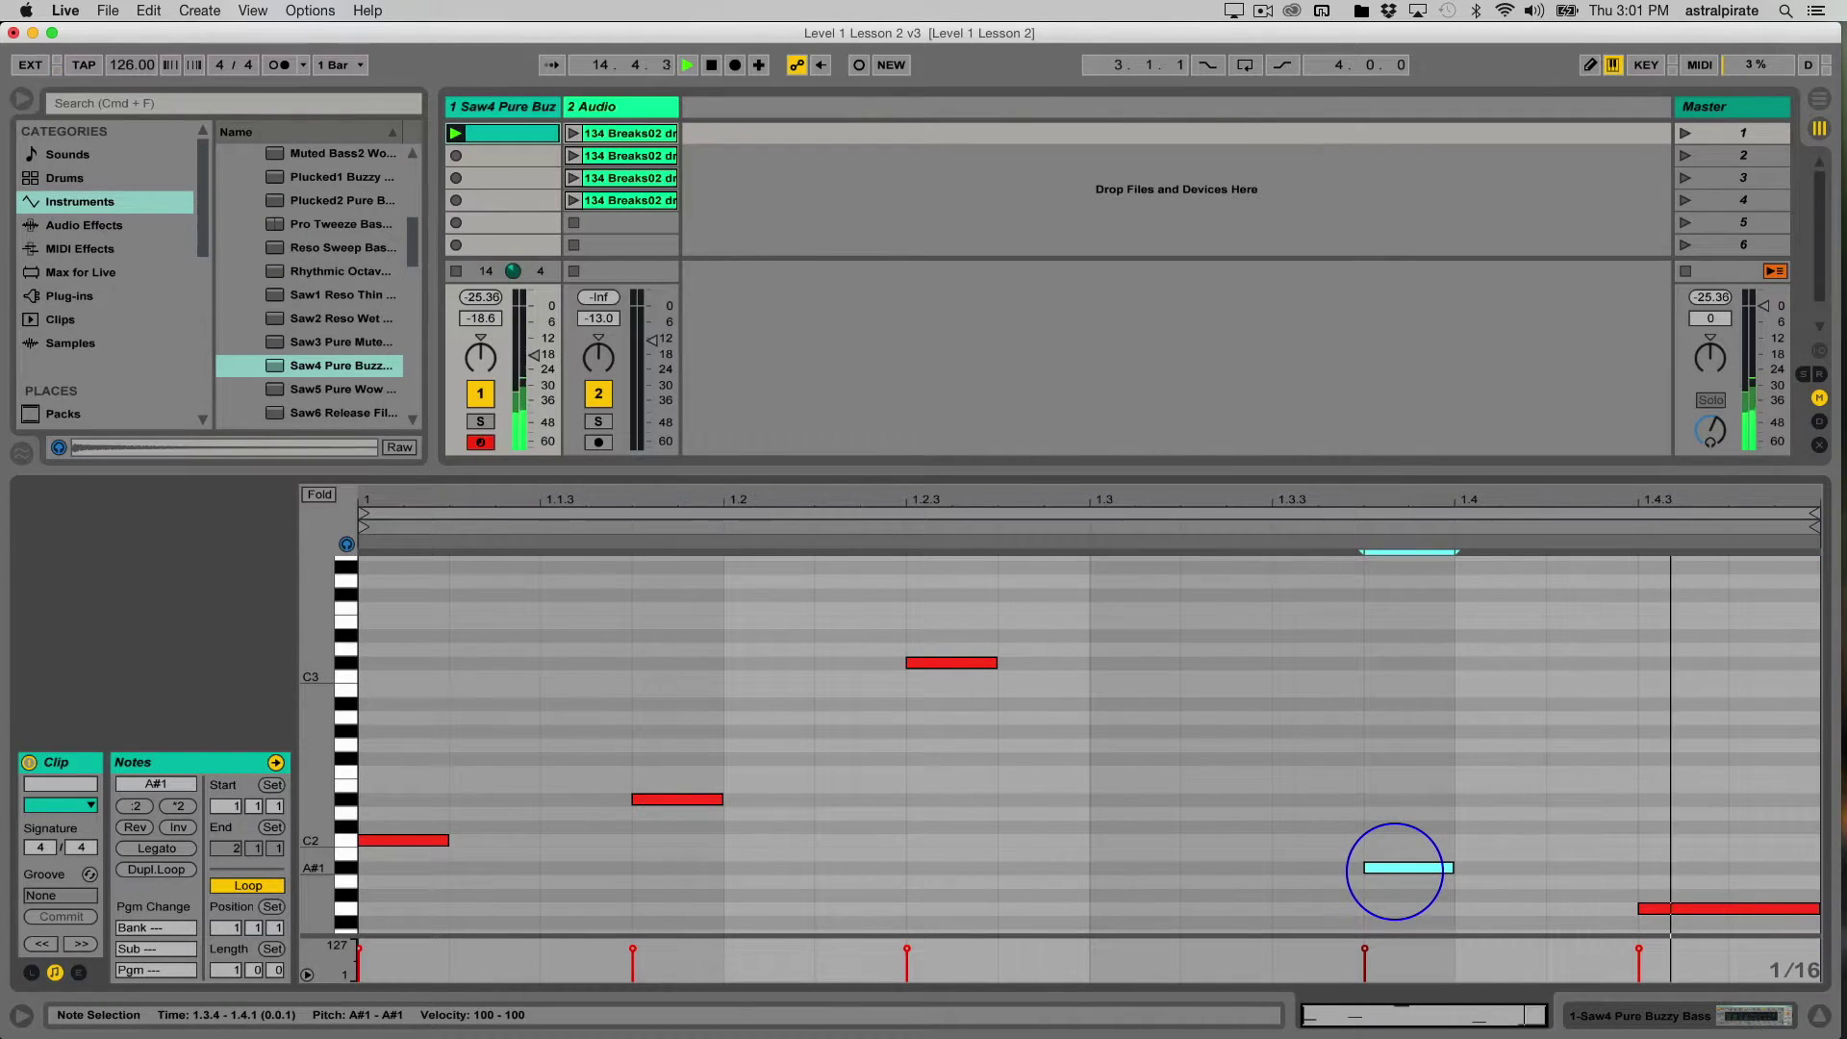
{"action": "key", "text": "Up"}
{"action": "key", "text": "Up"}
{"action": "key", "text": "Up"}
{"action": "key", "text": "Up"}
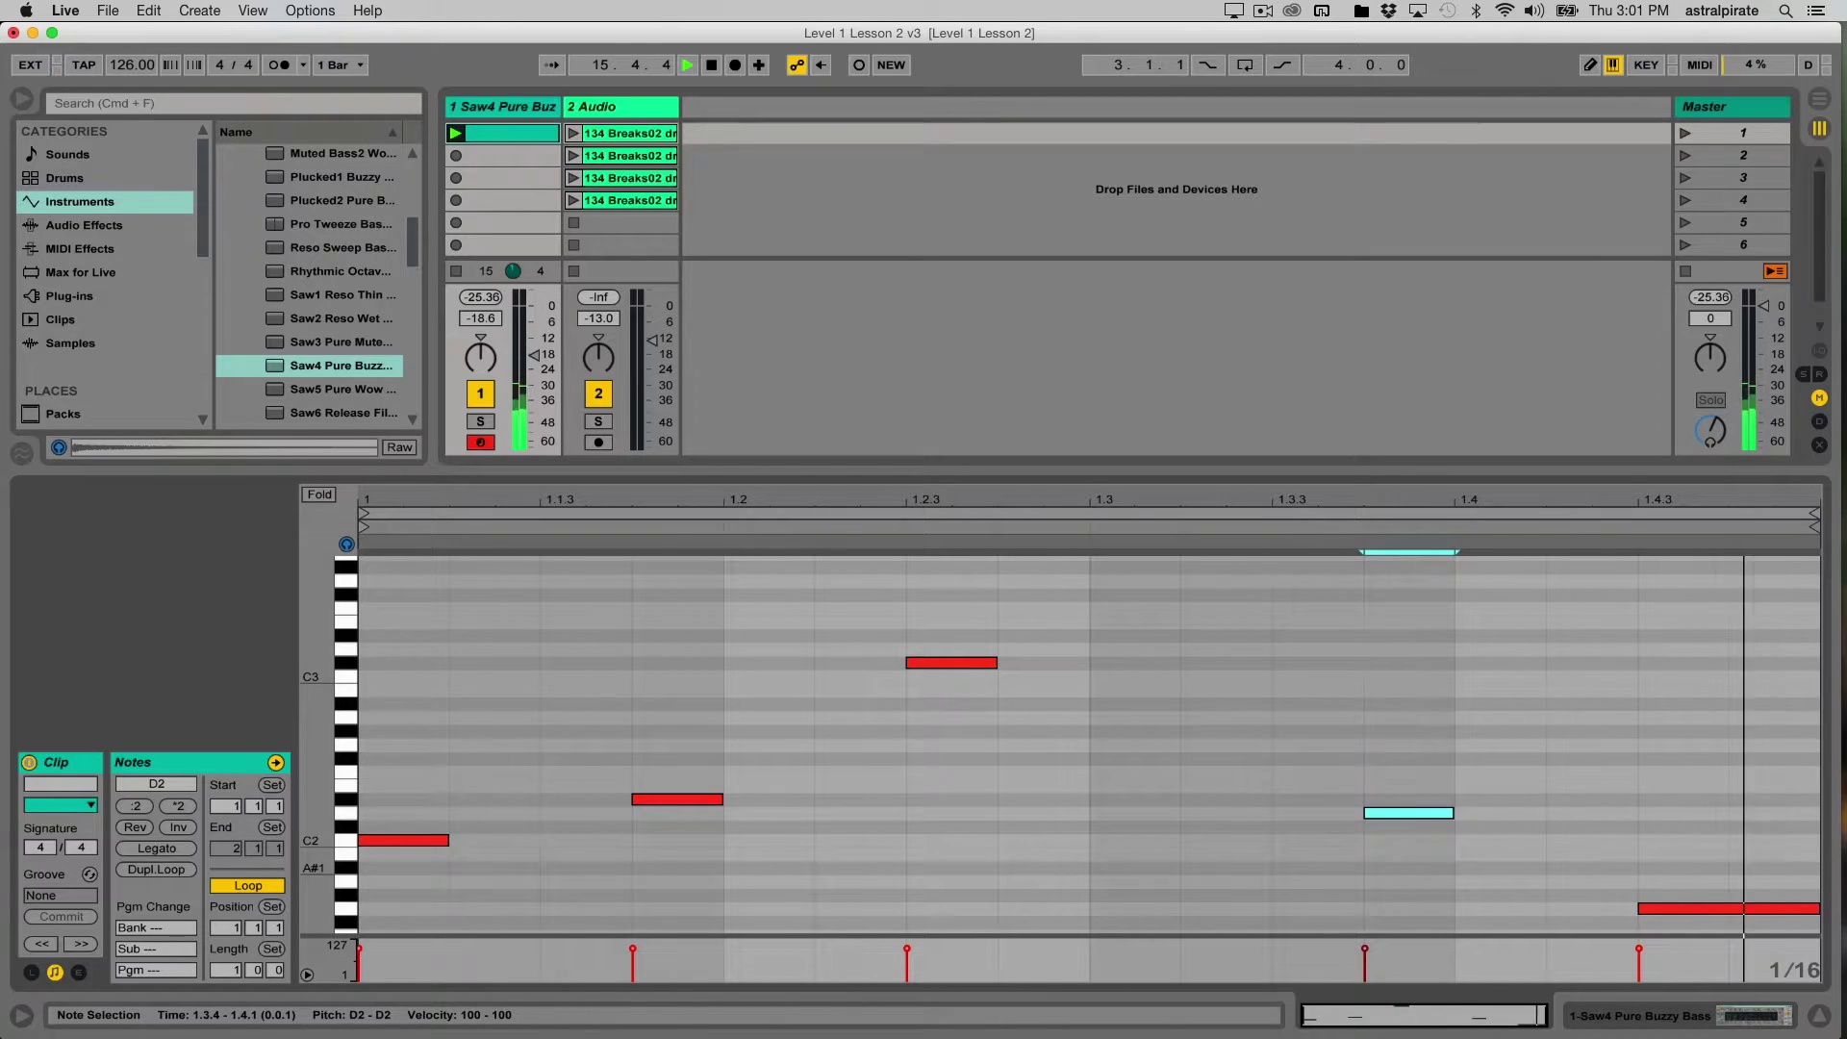
{"action": "key", "text": "Left"}
{"action": "key", "text": "Right"}
{"action": "key", "text": "Right"}
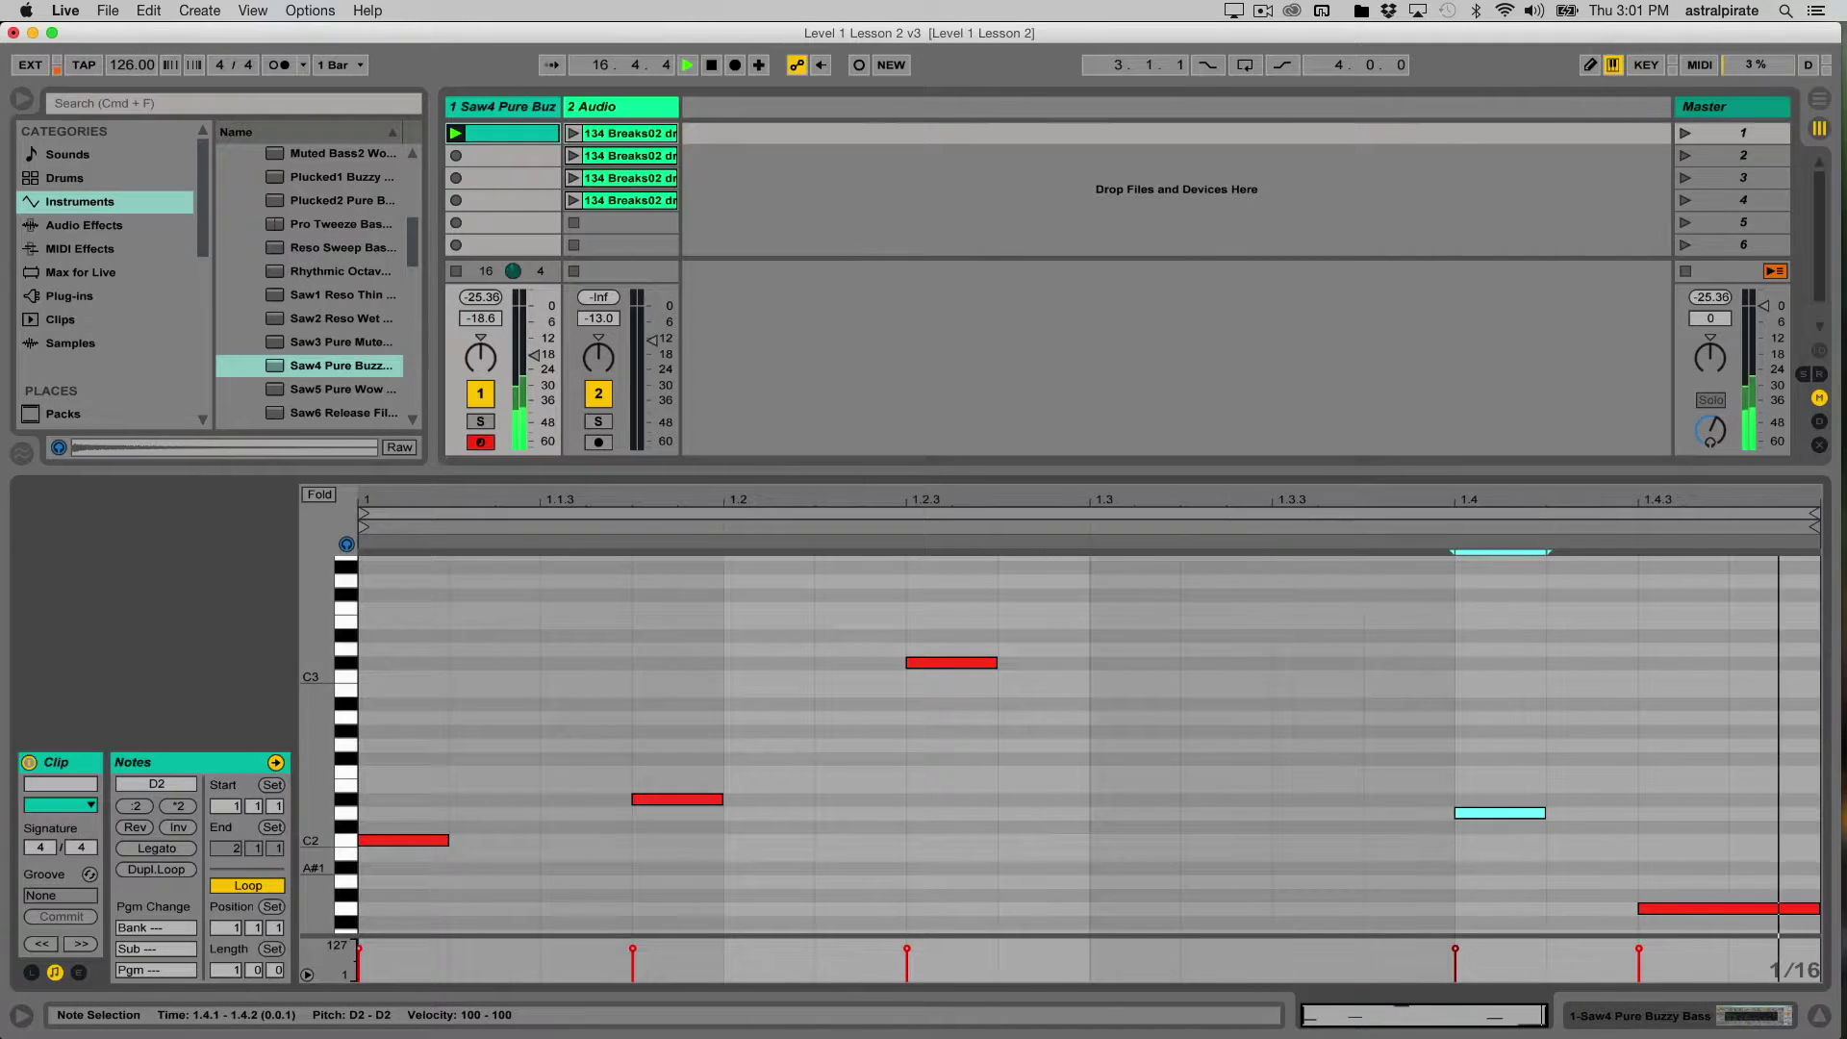
{"action": "key", "text": "Down"}
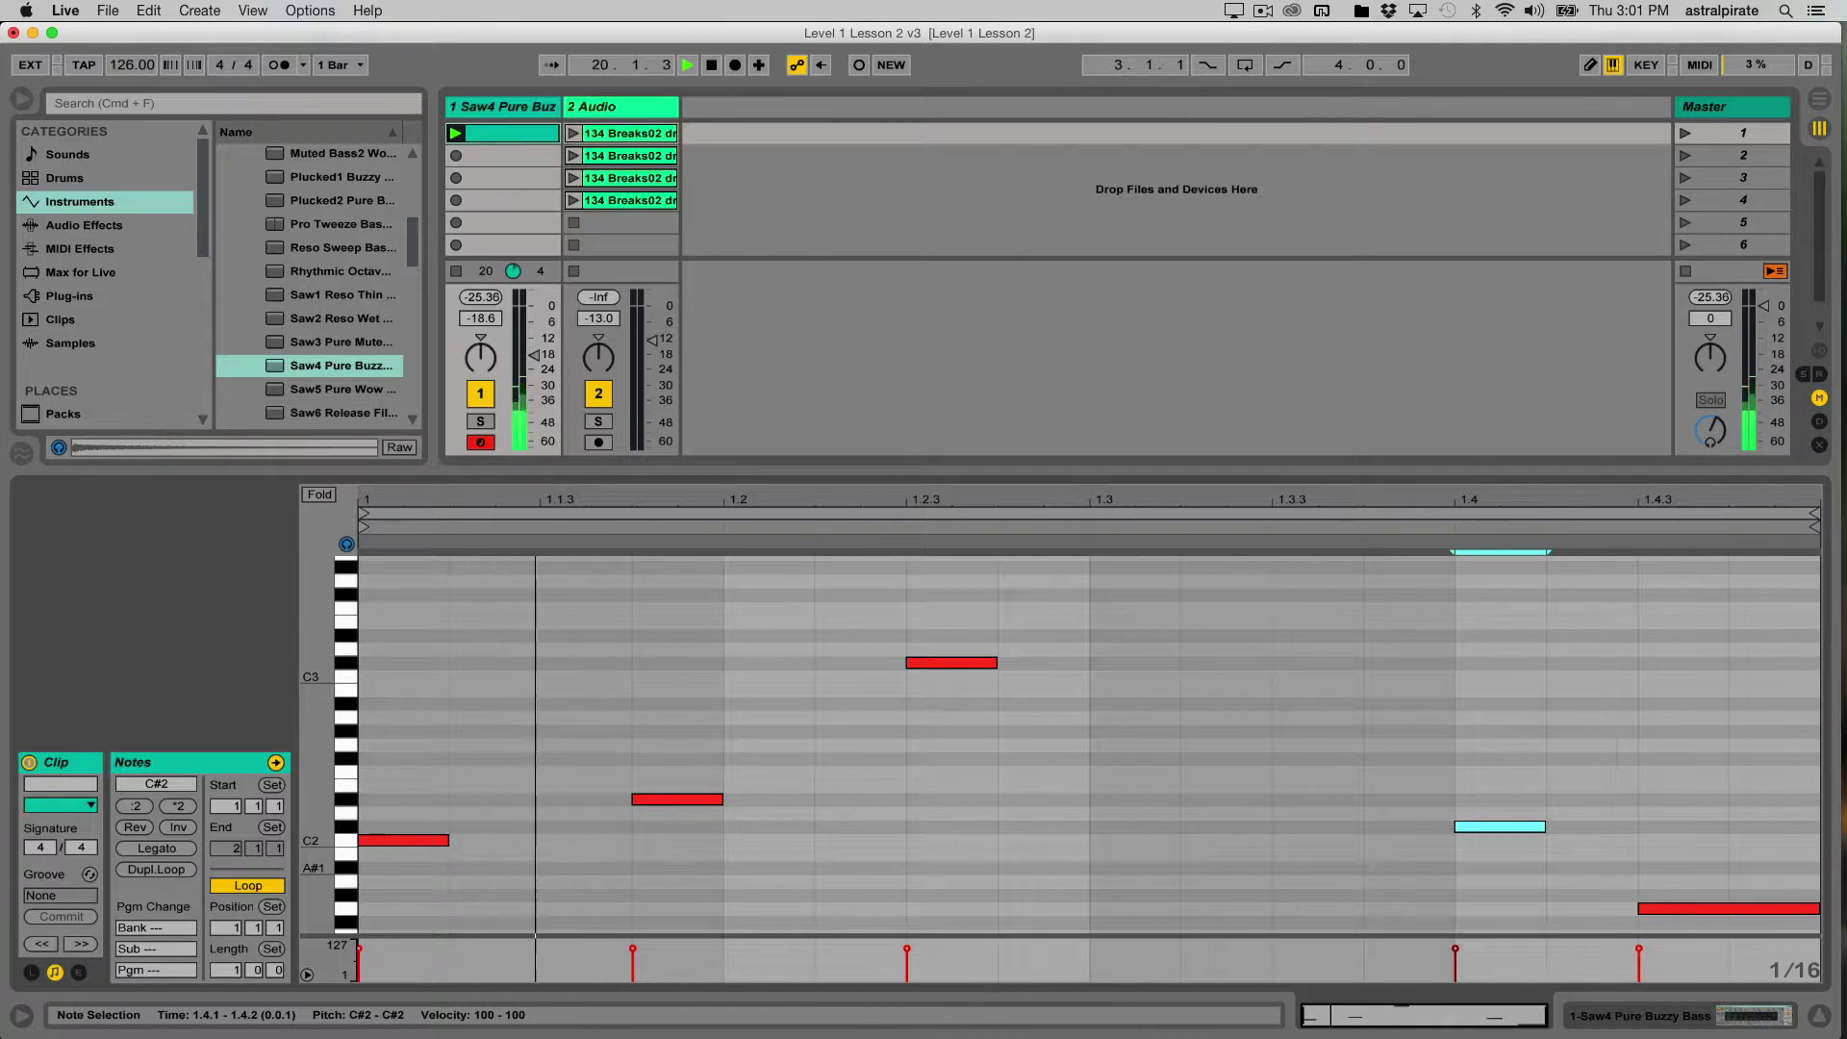
{"action": "key", "text": "space"}
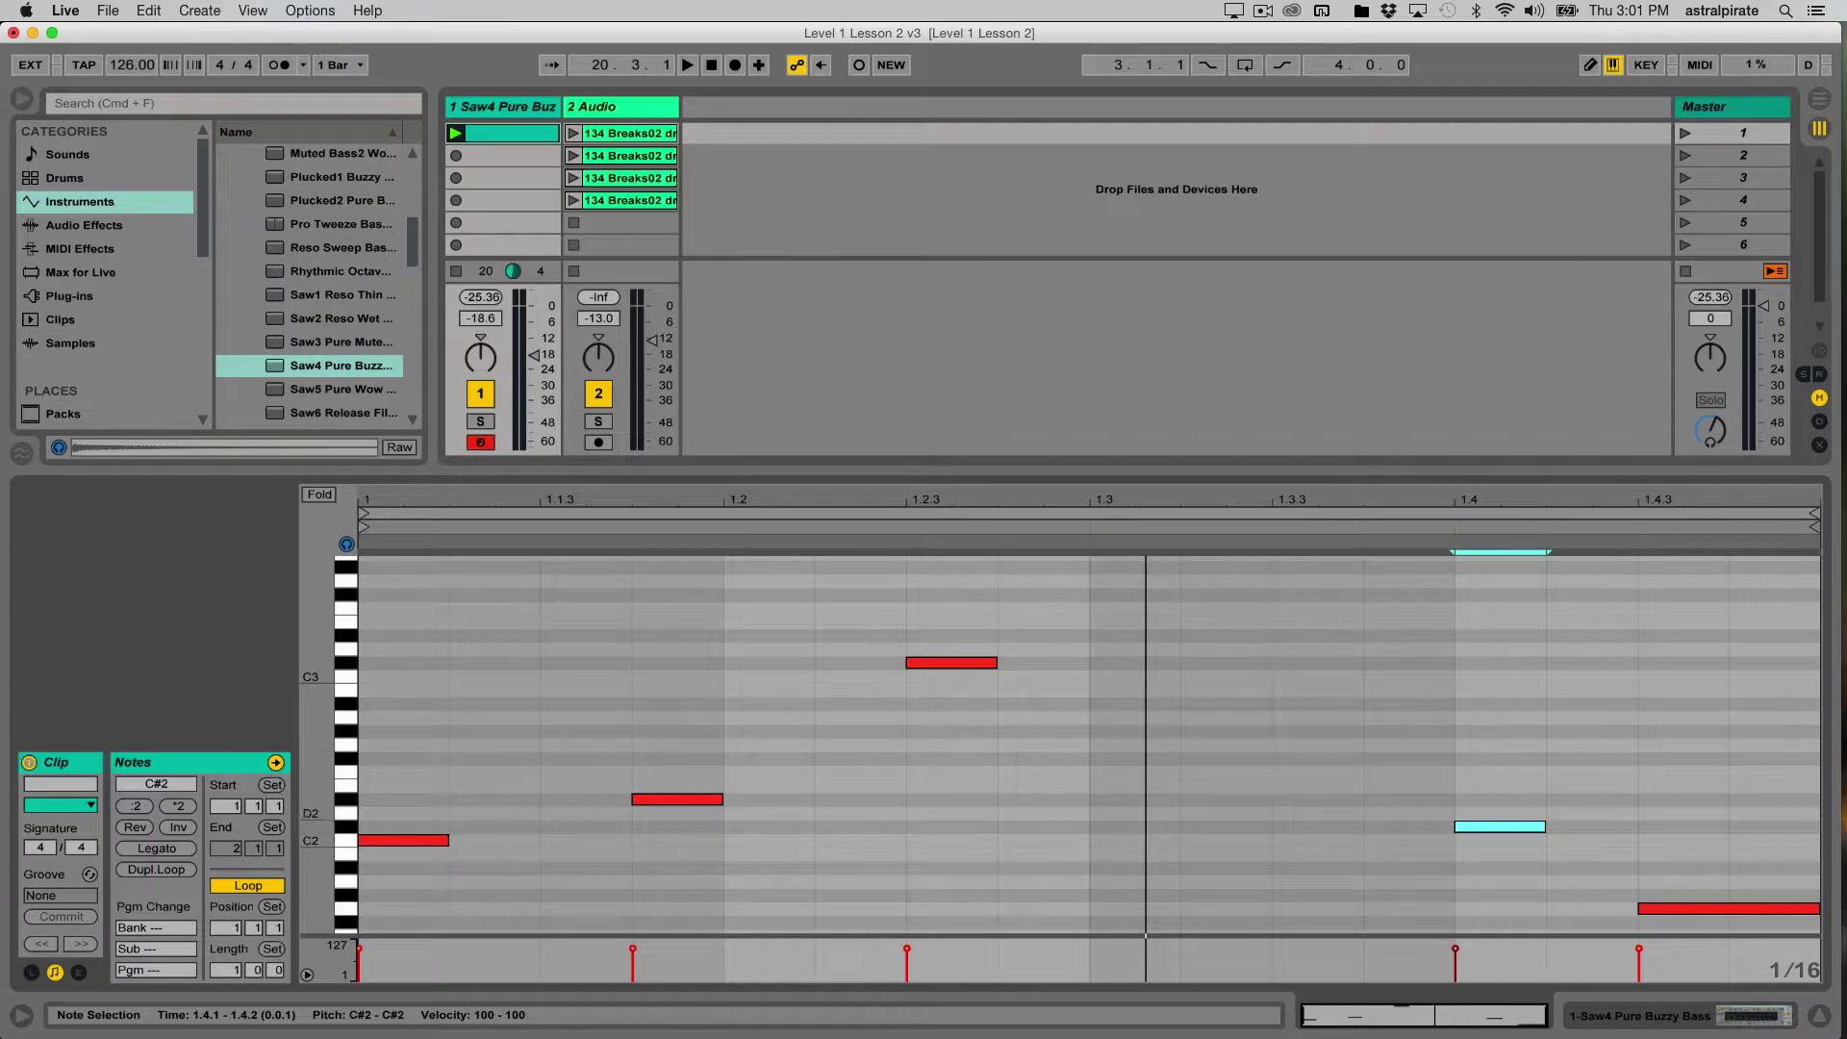
- Duplicate the C#3 note at 1.2.3 three times so sixteenth notes run consecutively through 1.3.2
{"action": "left_click", "coordinate": [951, 663]}
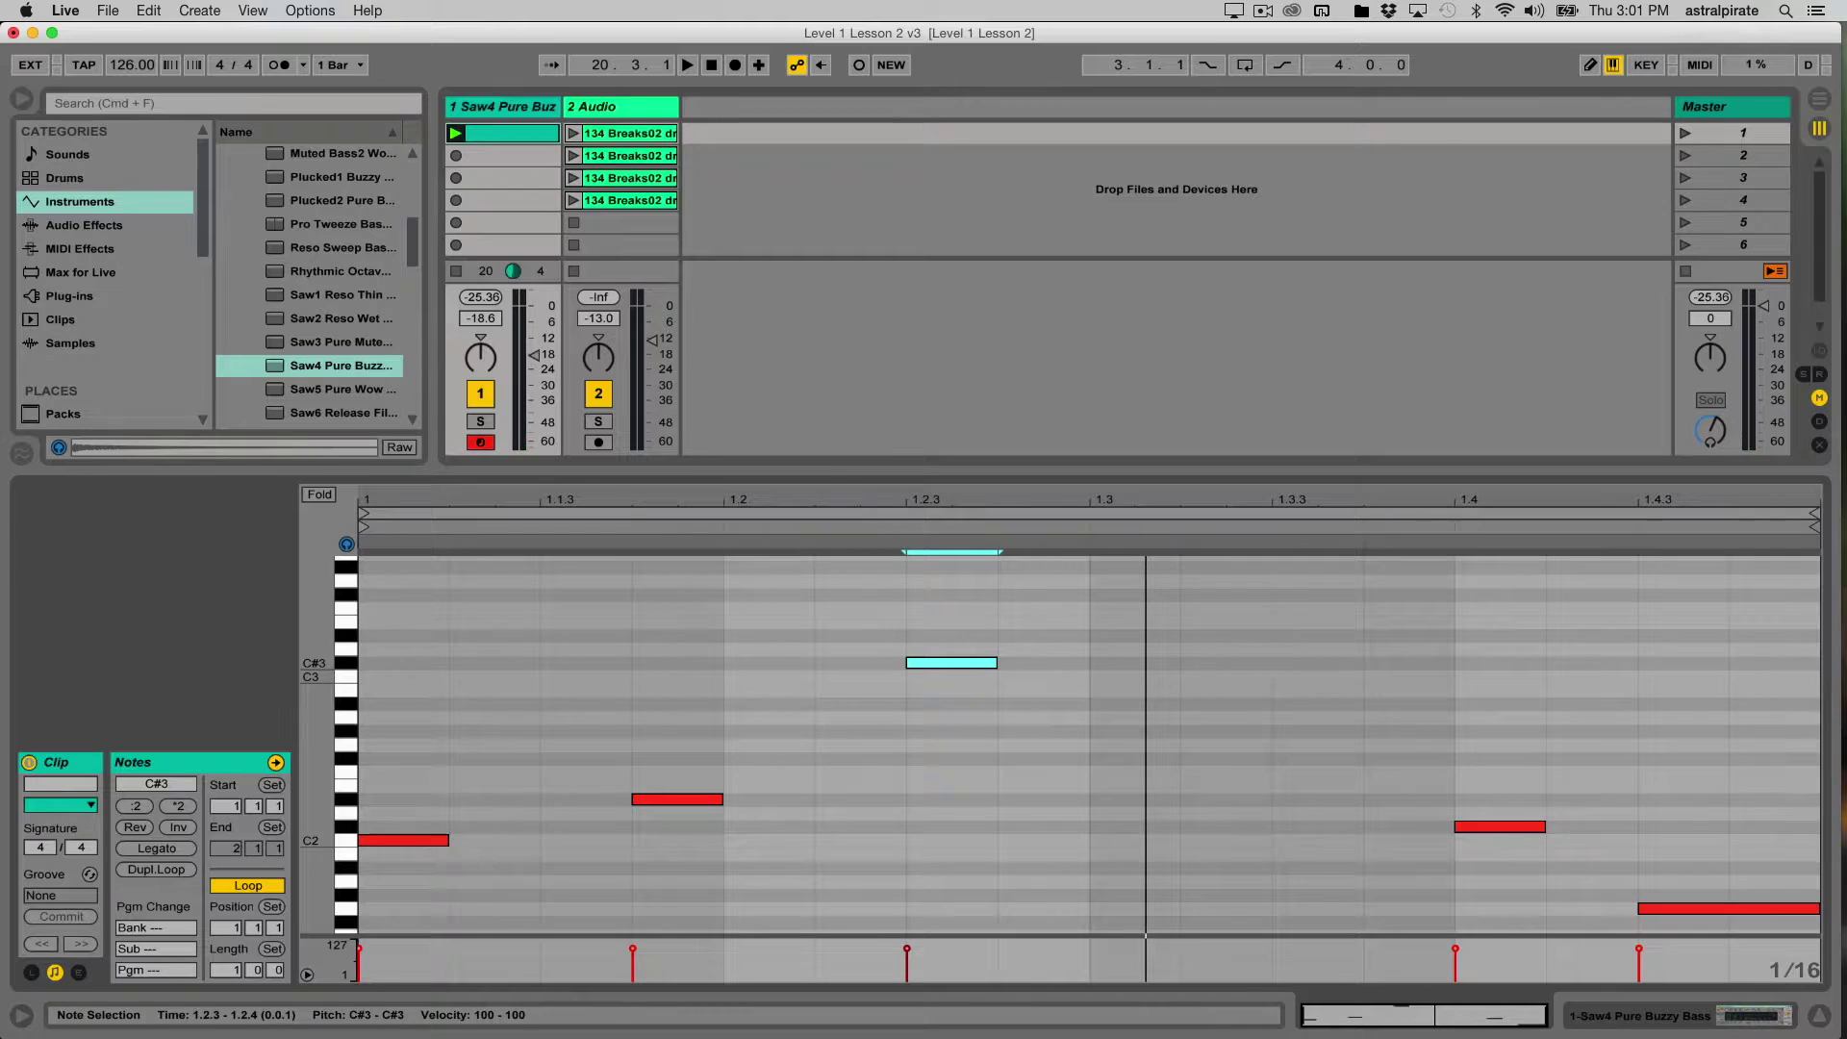
{"action": "key", "text": "super+d"}
{"action": "key", "text": "super+d"}
{"action": "key", "text": "super+d"}
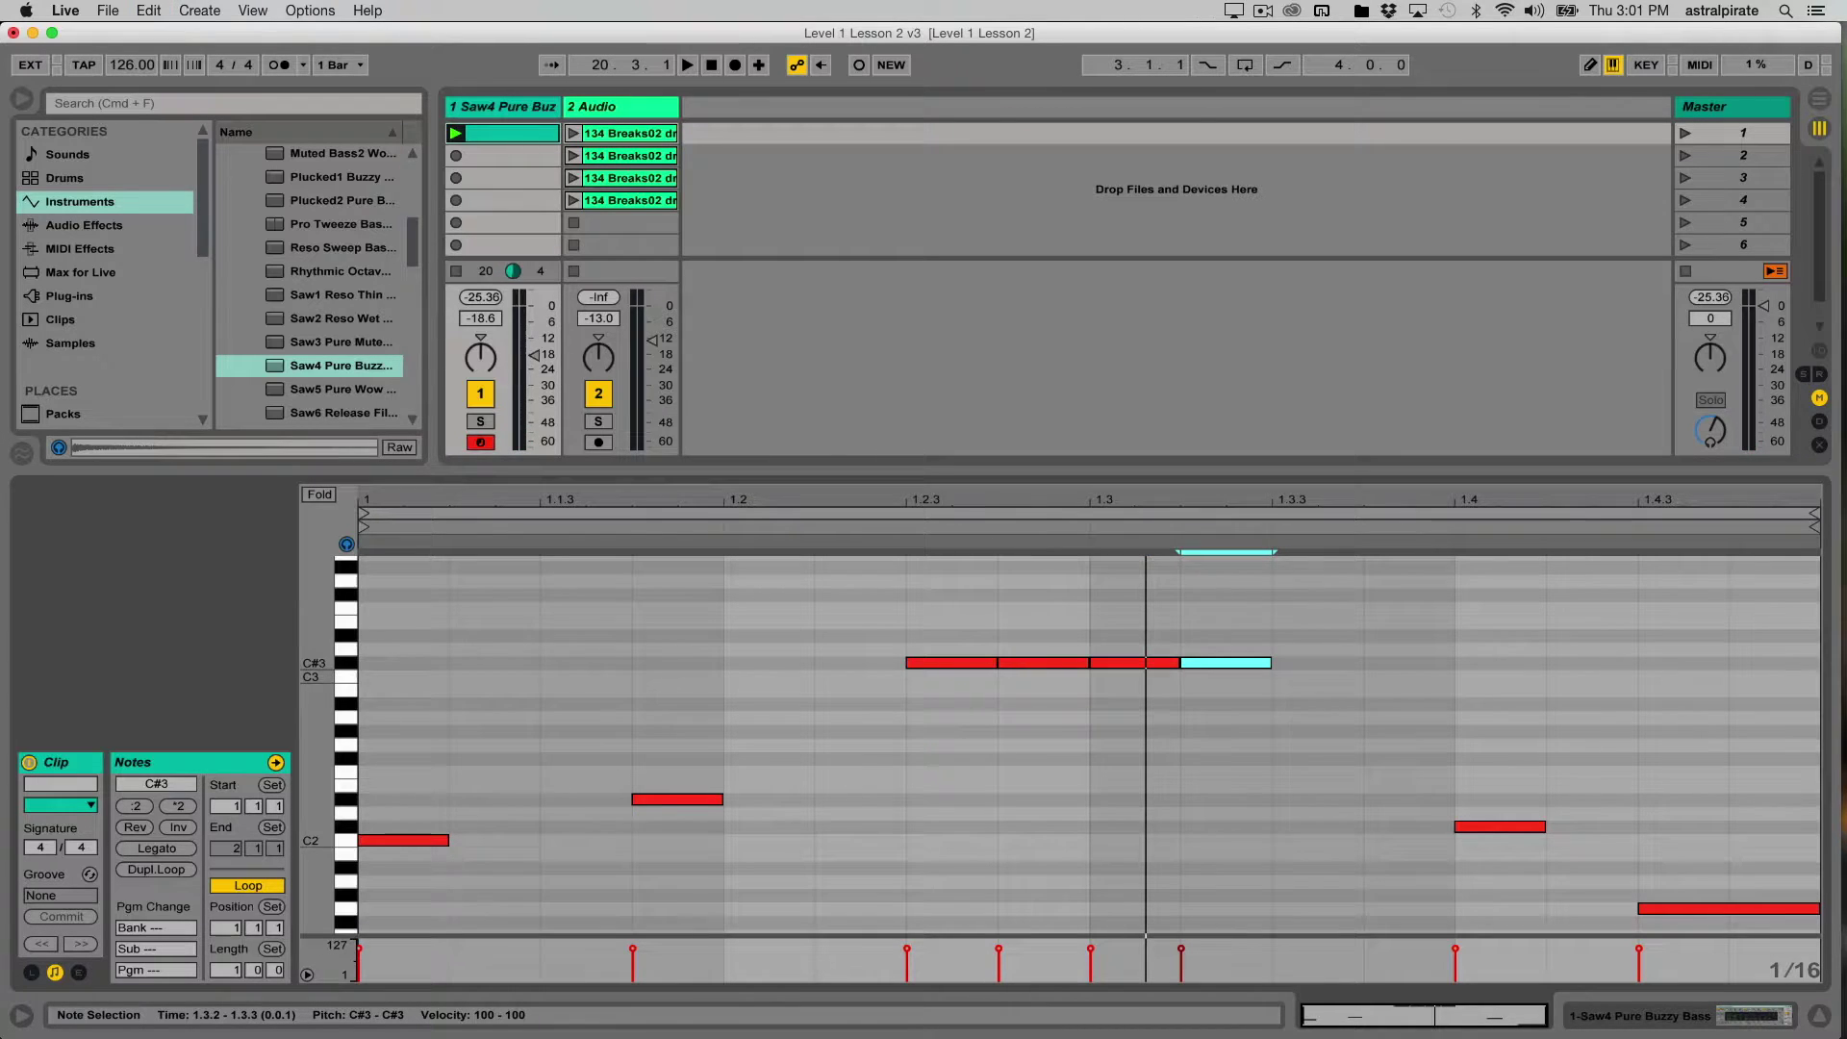
{"action": "left_click", "coordinate": [998, 733]}
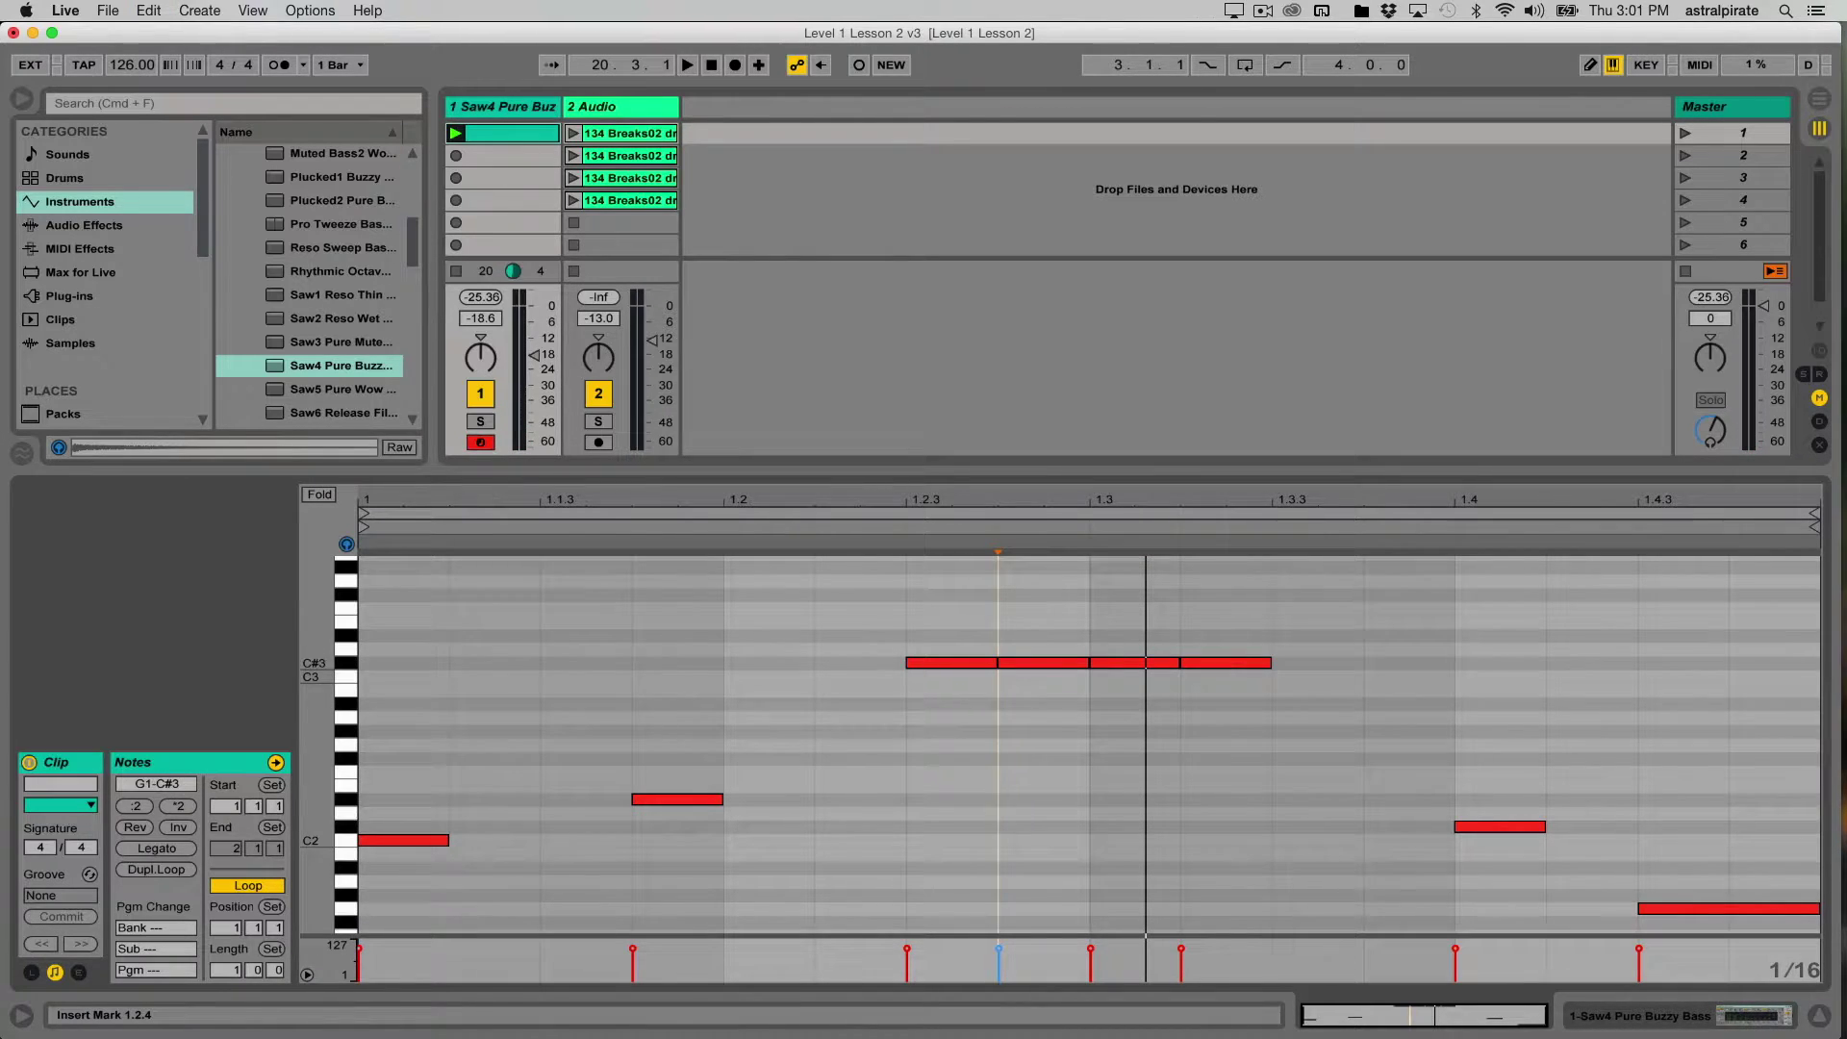
- Raise the duplicated note at 1.2.4 to E3, lower the one at 1.3.1 to B2, and play the loop
{"action": "left_click", "coordinate": [1042, 663]}
{"action": "key", "text": "Up"}
{"action": "key", "text": "Up"}
{"action": "key", "text": "Up"}
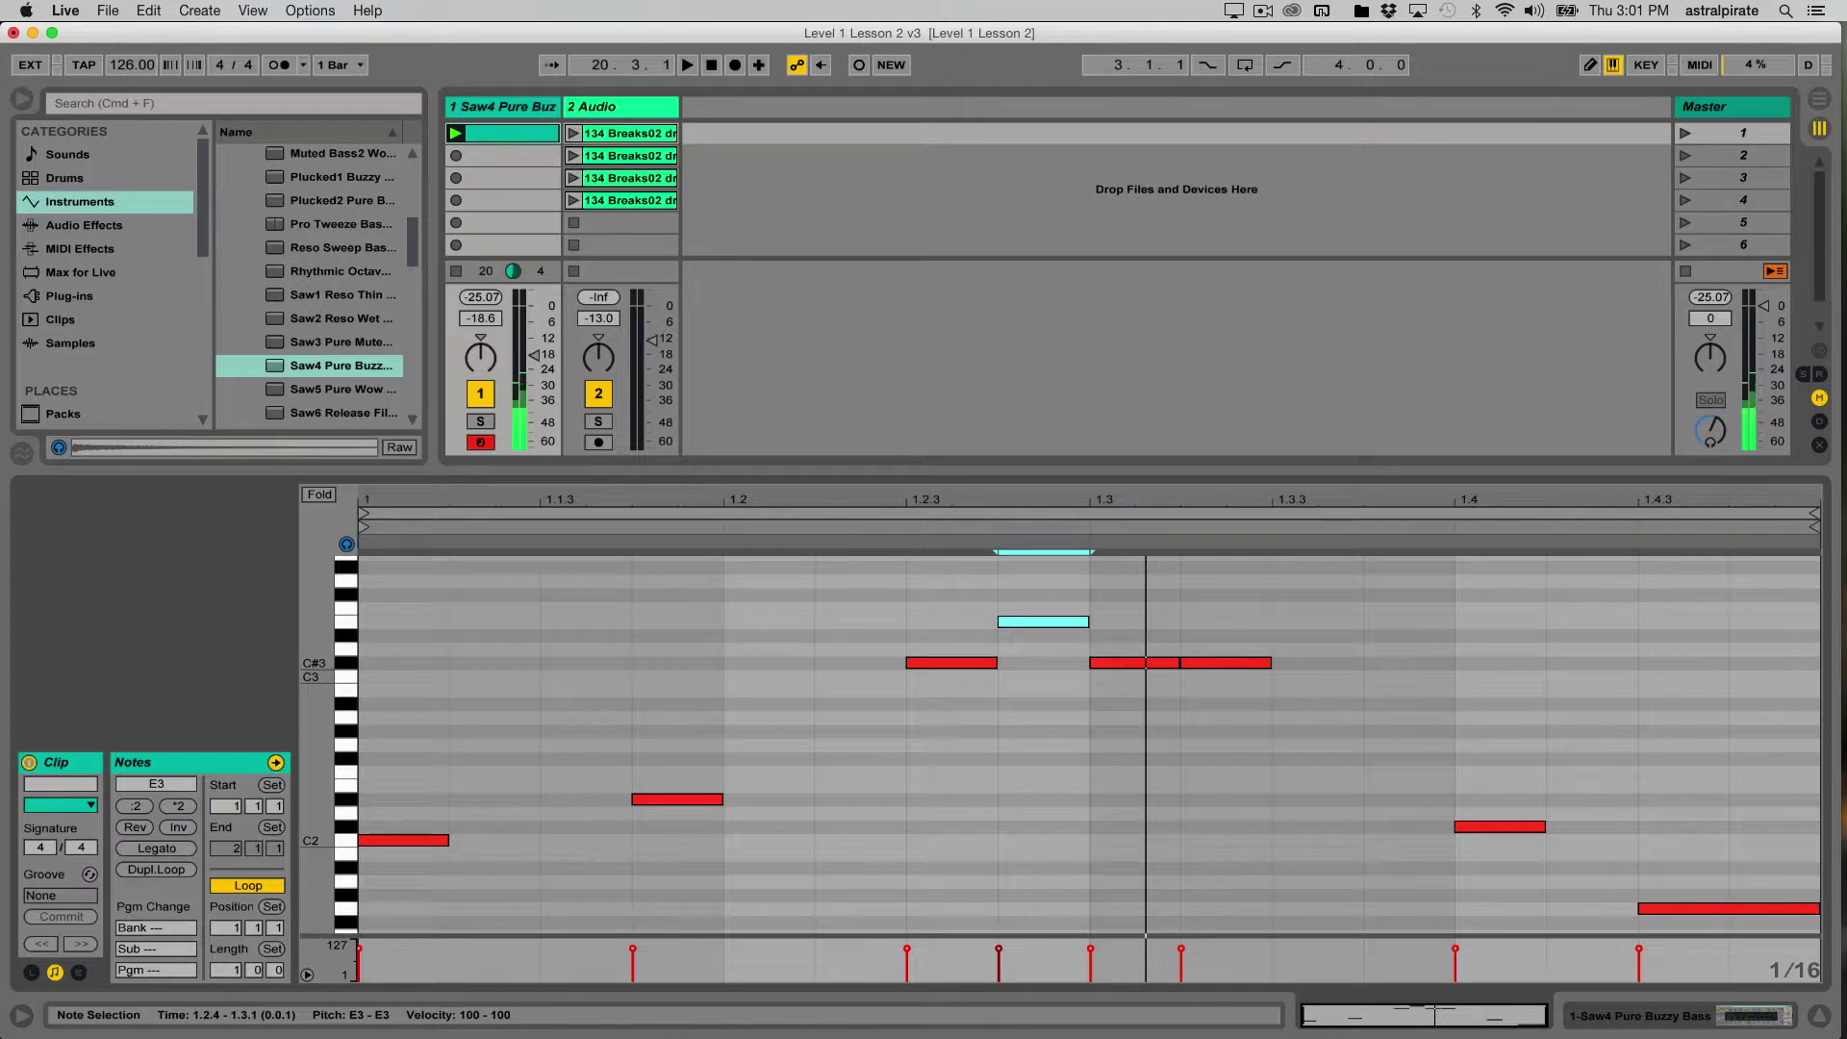
{"action": "left_click", "coordinate": [1143, 663]}
{"action": "key", "text": "Down"}
{"action": "key", "text": "Down"}
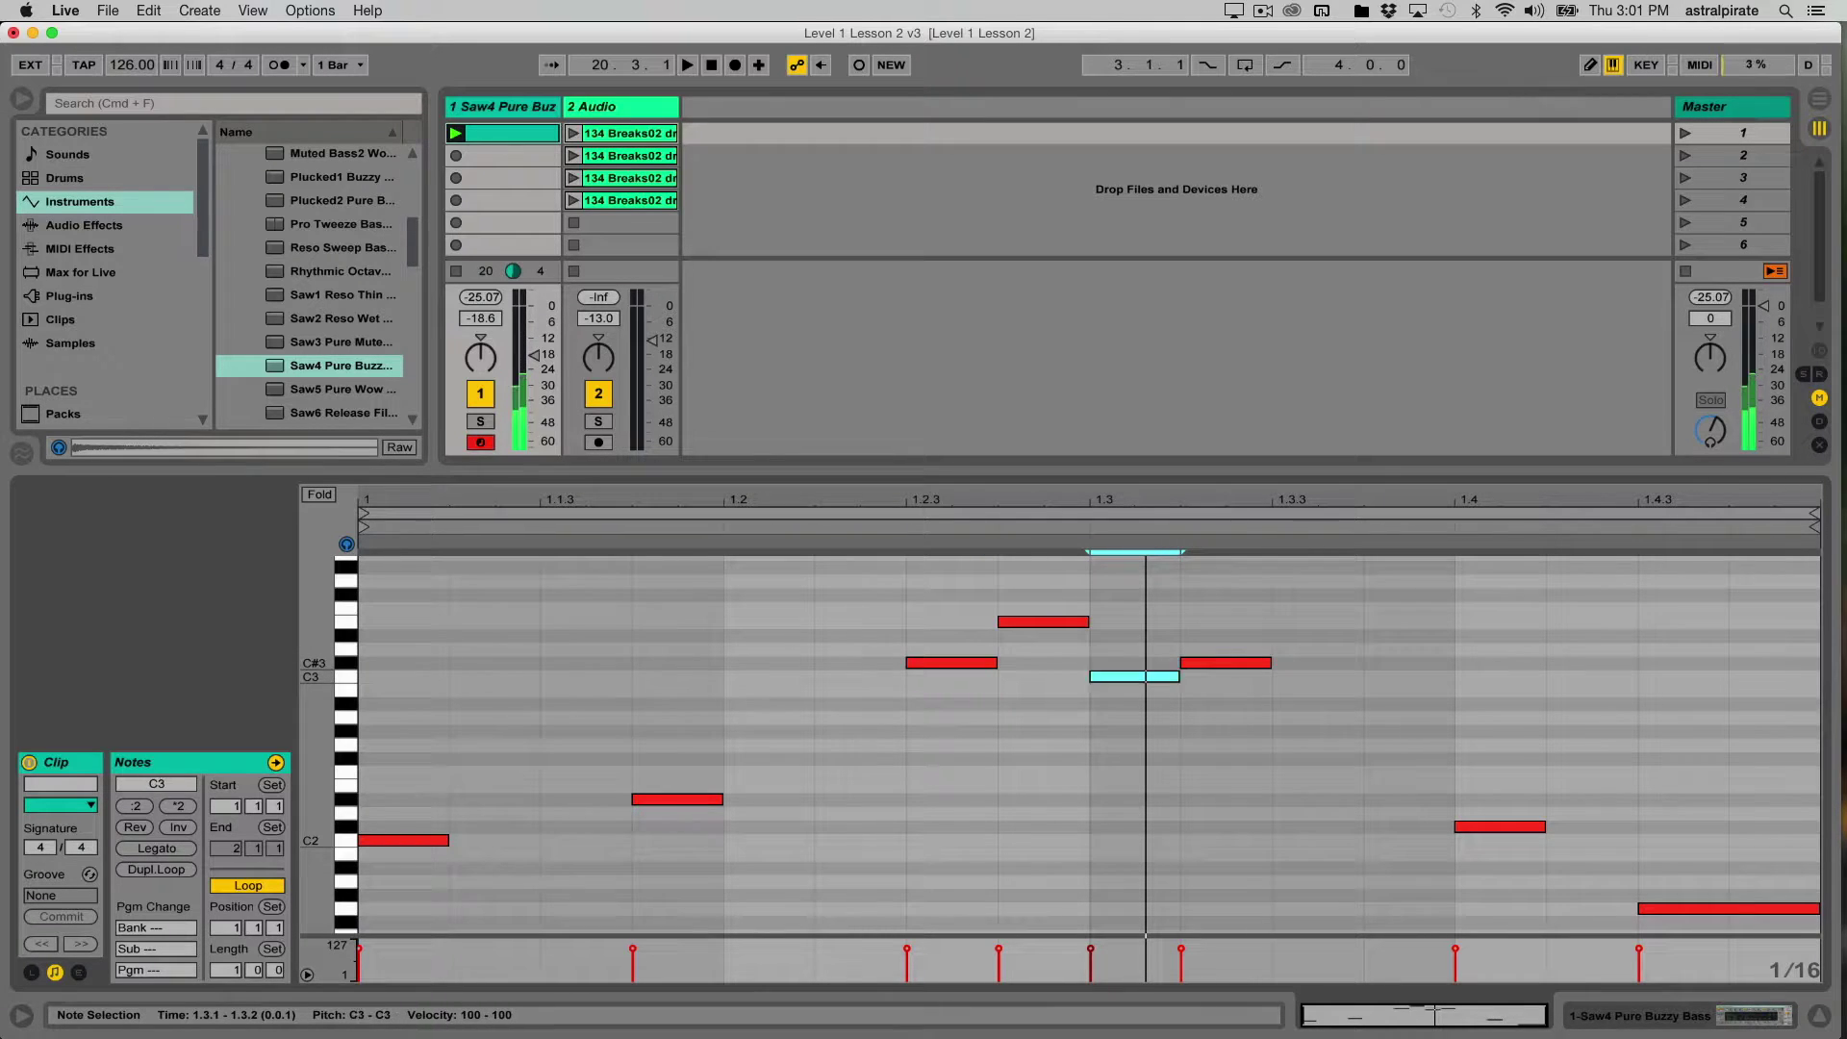
{"action": "key", "text": "space"}
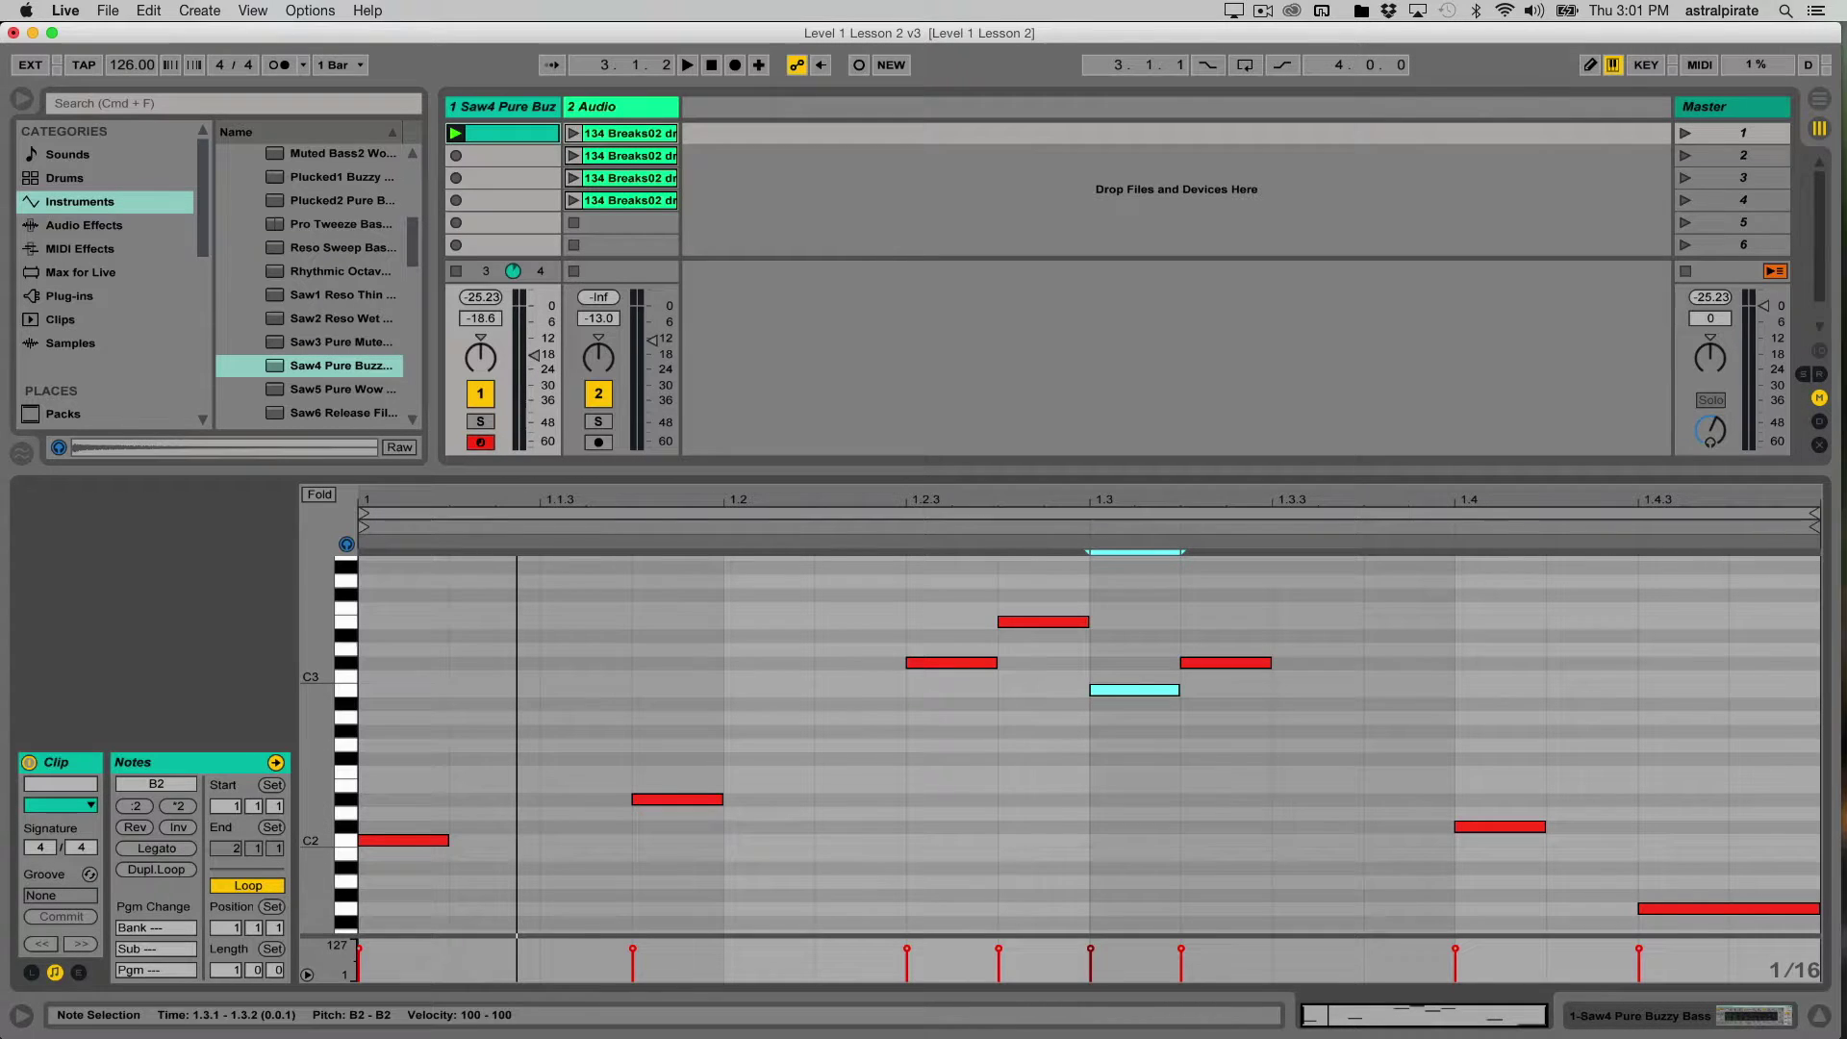
- Reduce the velocity of the B2 note at 1.3.1 to 52 and of the C#3 note at 1.2.3 to 30
{"action": "left_click", "coordinate": [1134, 690]}
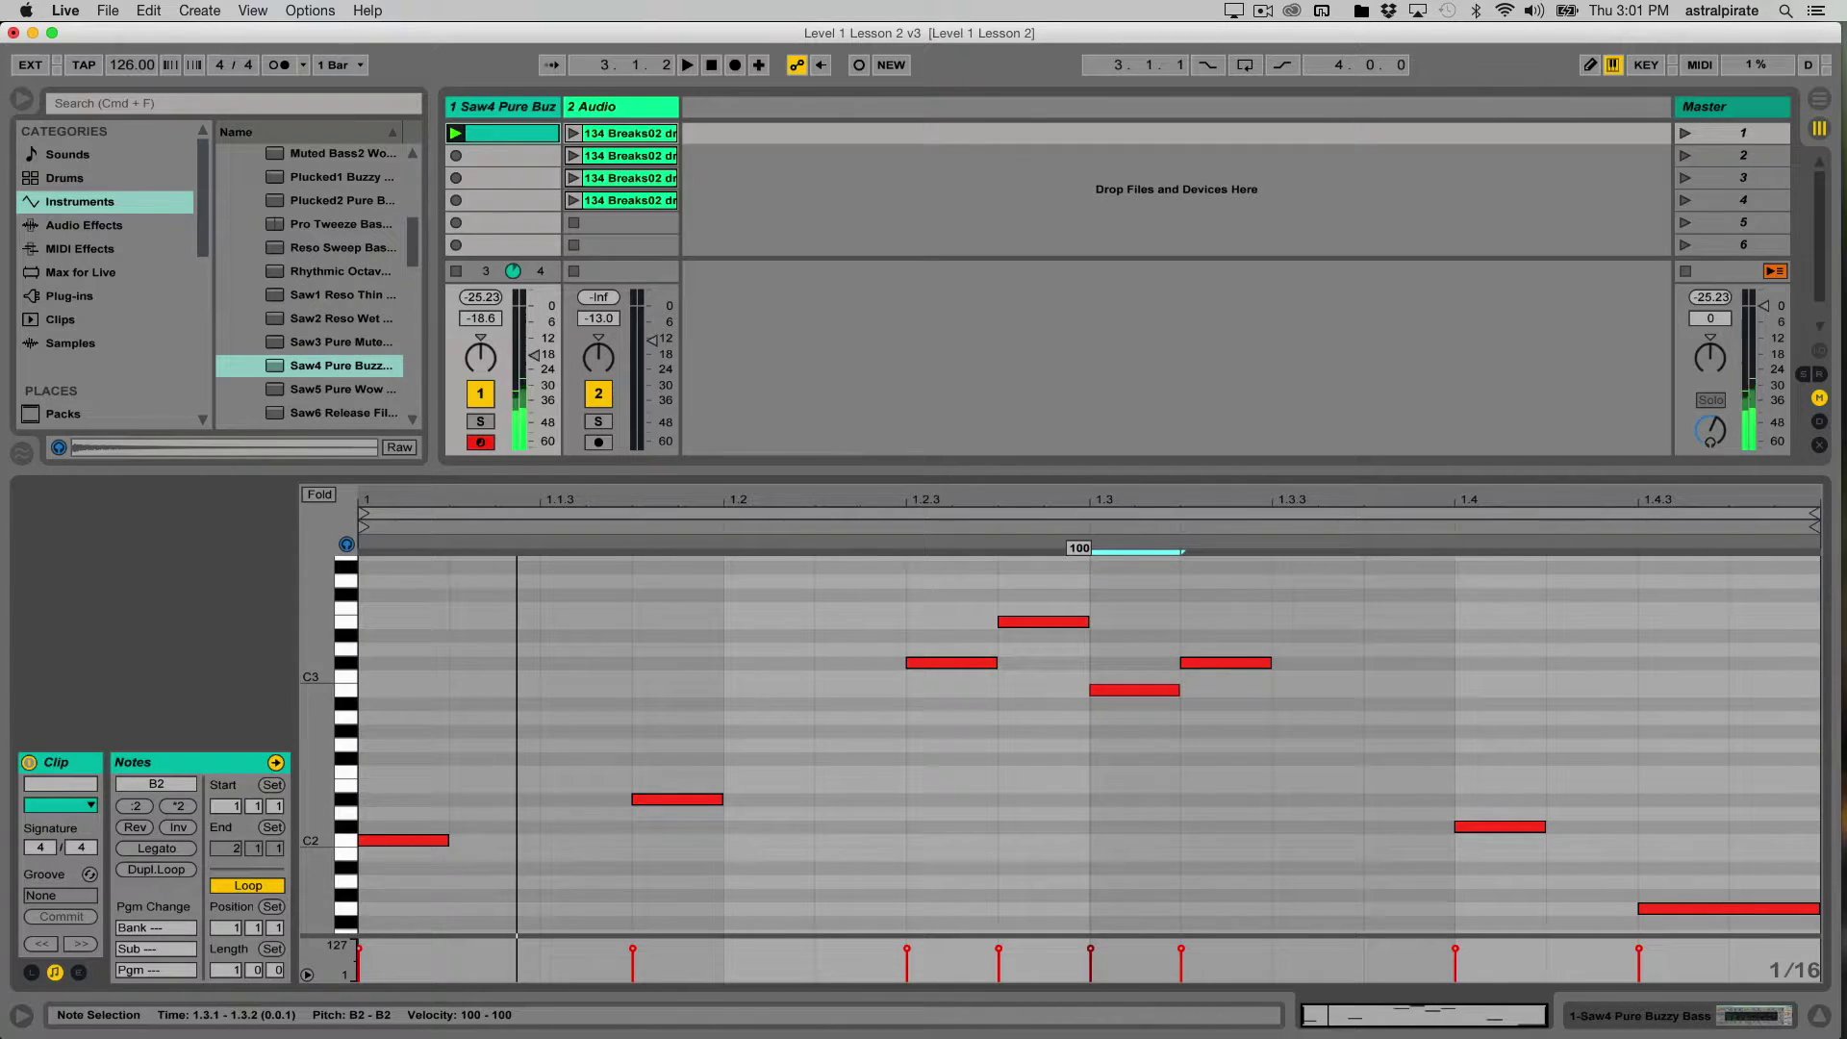
{"action": "left_click", "coordinate": [1090, 949]}
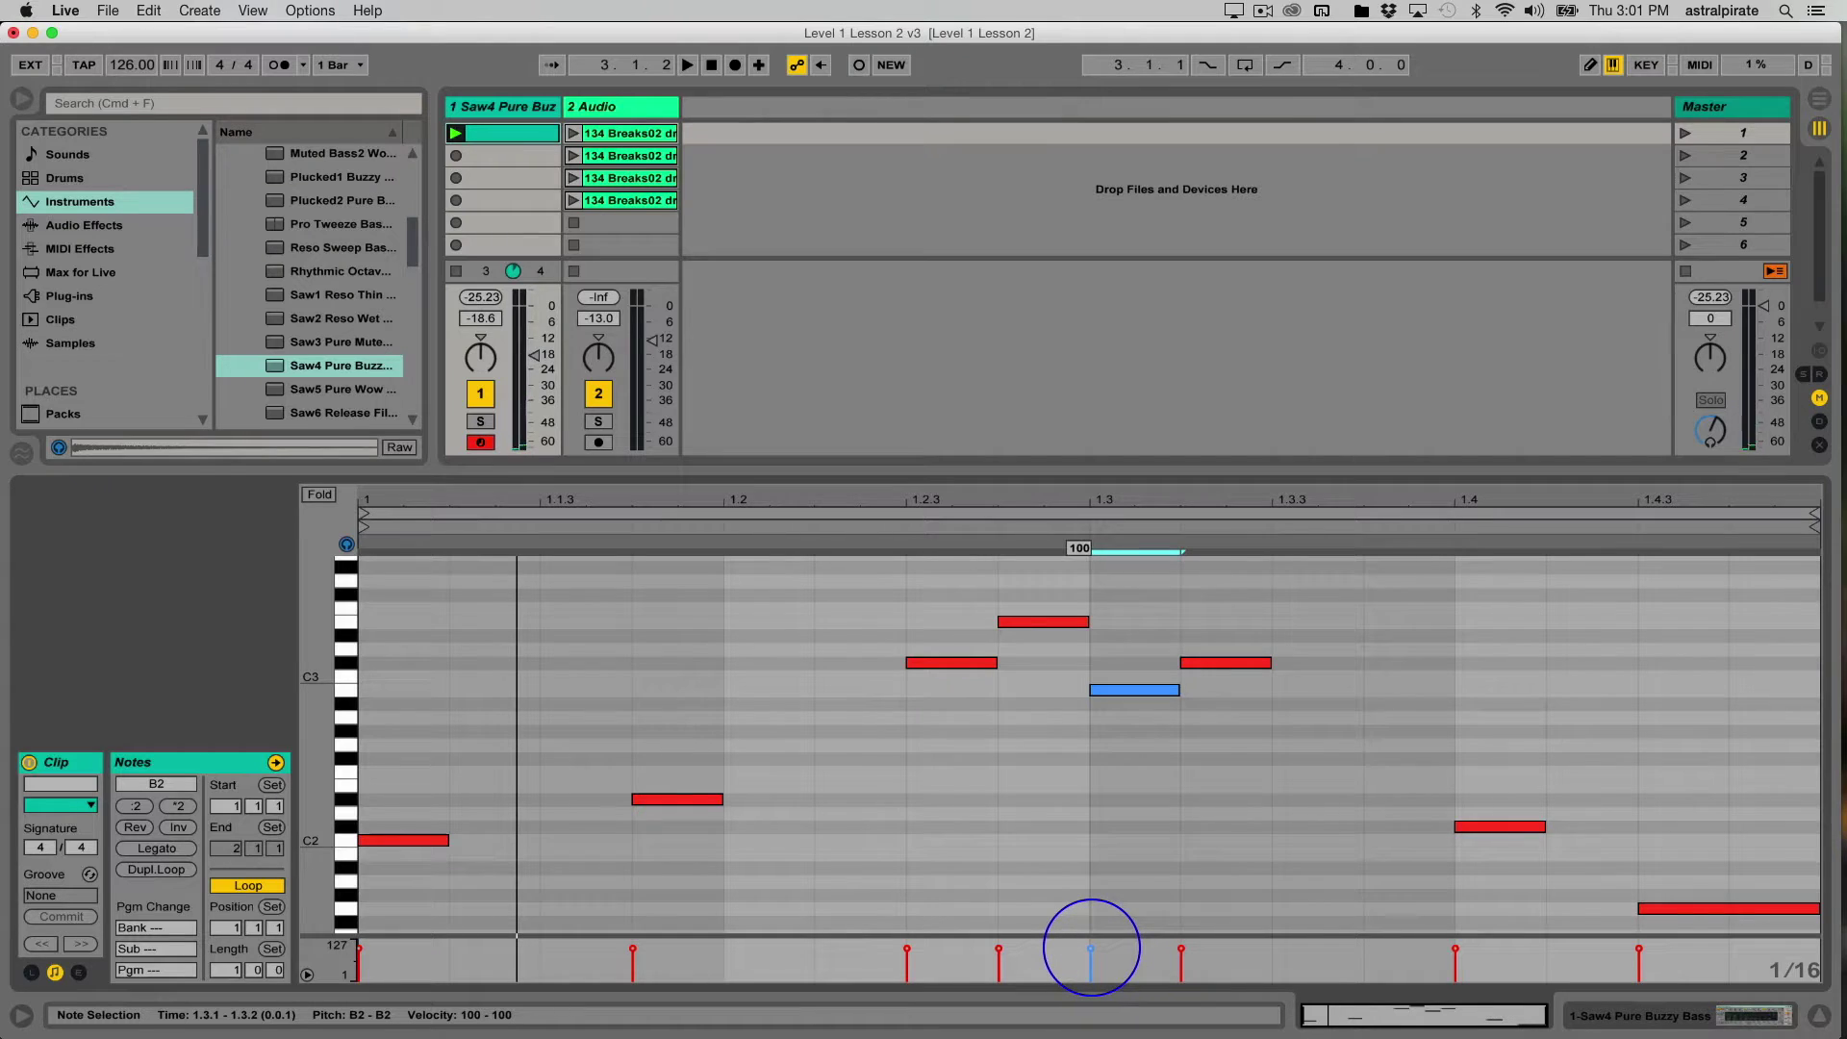
{"action": "left_click", "coordinate": [1091, 949]}
{"action": "left_click_drag", "start_coordinate": [1090, 948], "coordinate": [1091, 959]}
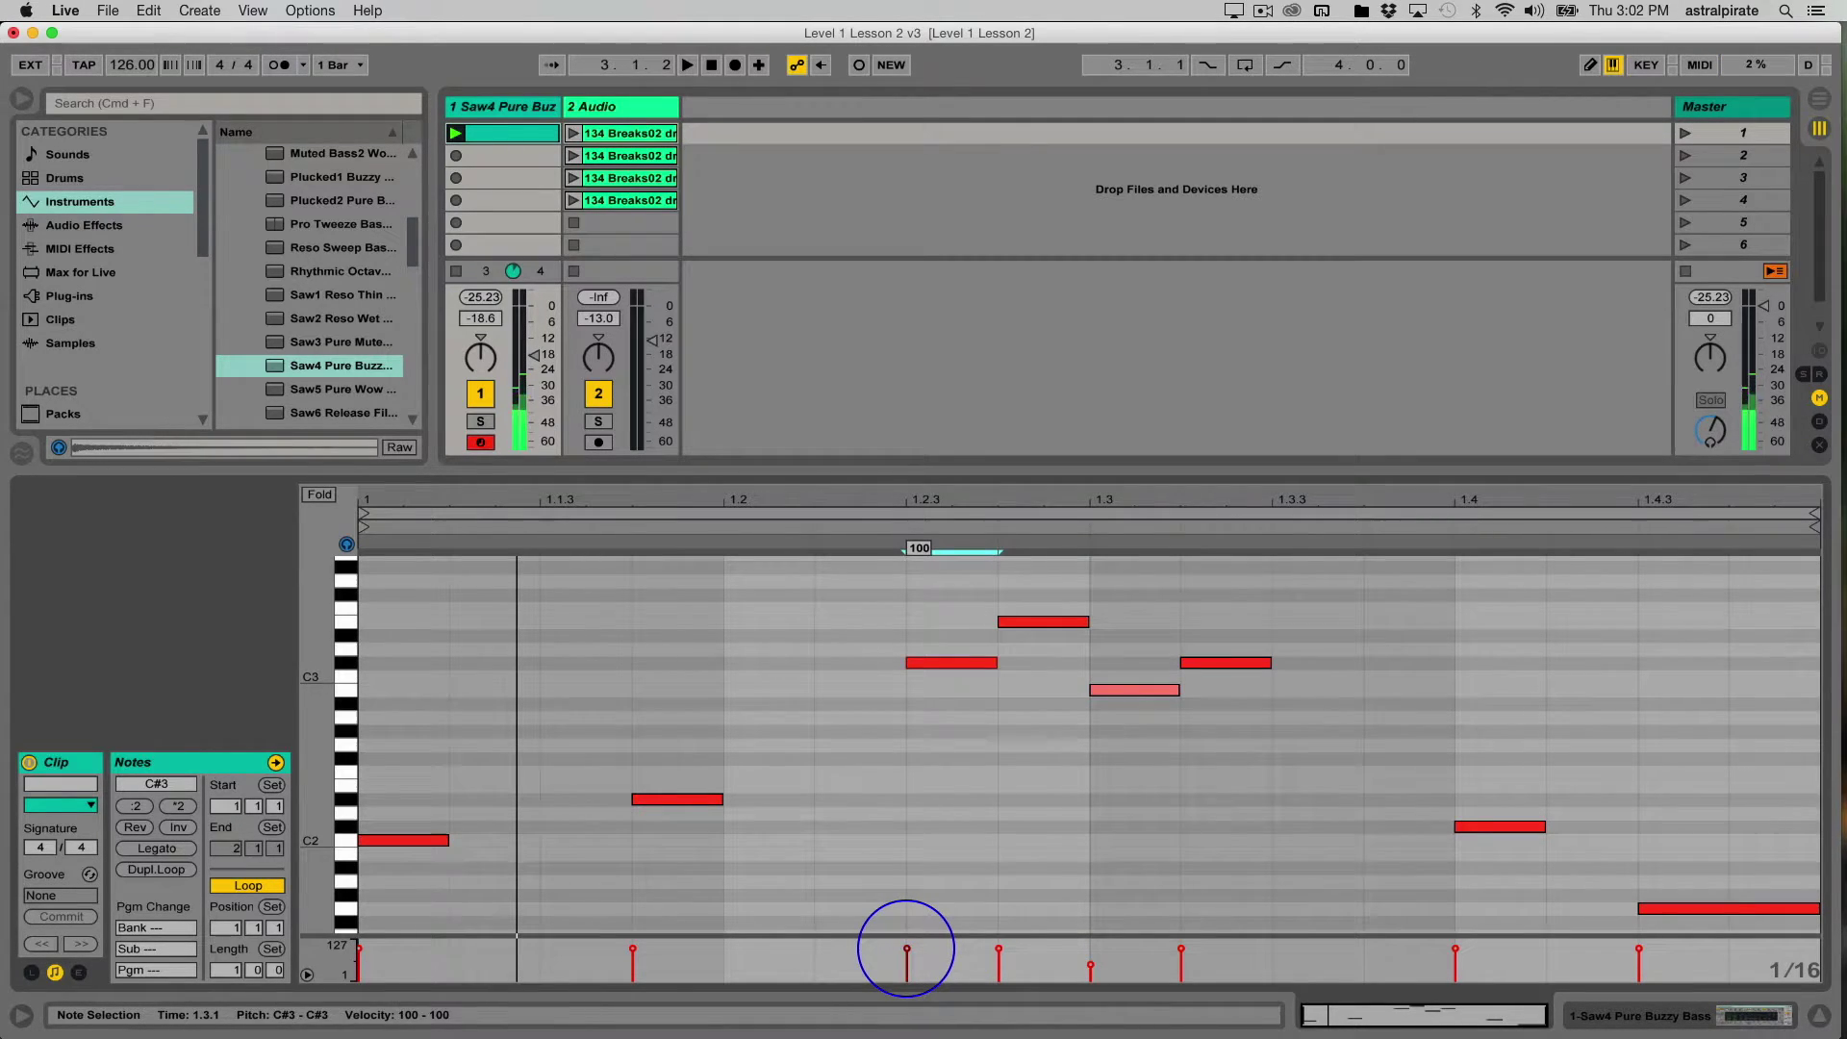
{"action": "left_click_drag", "start_coordinate": [907, 948], "coordinate": [907, 962]}
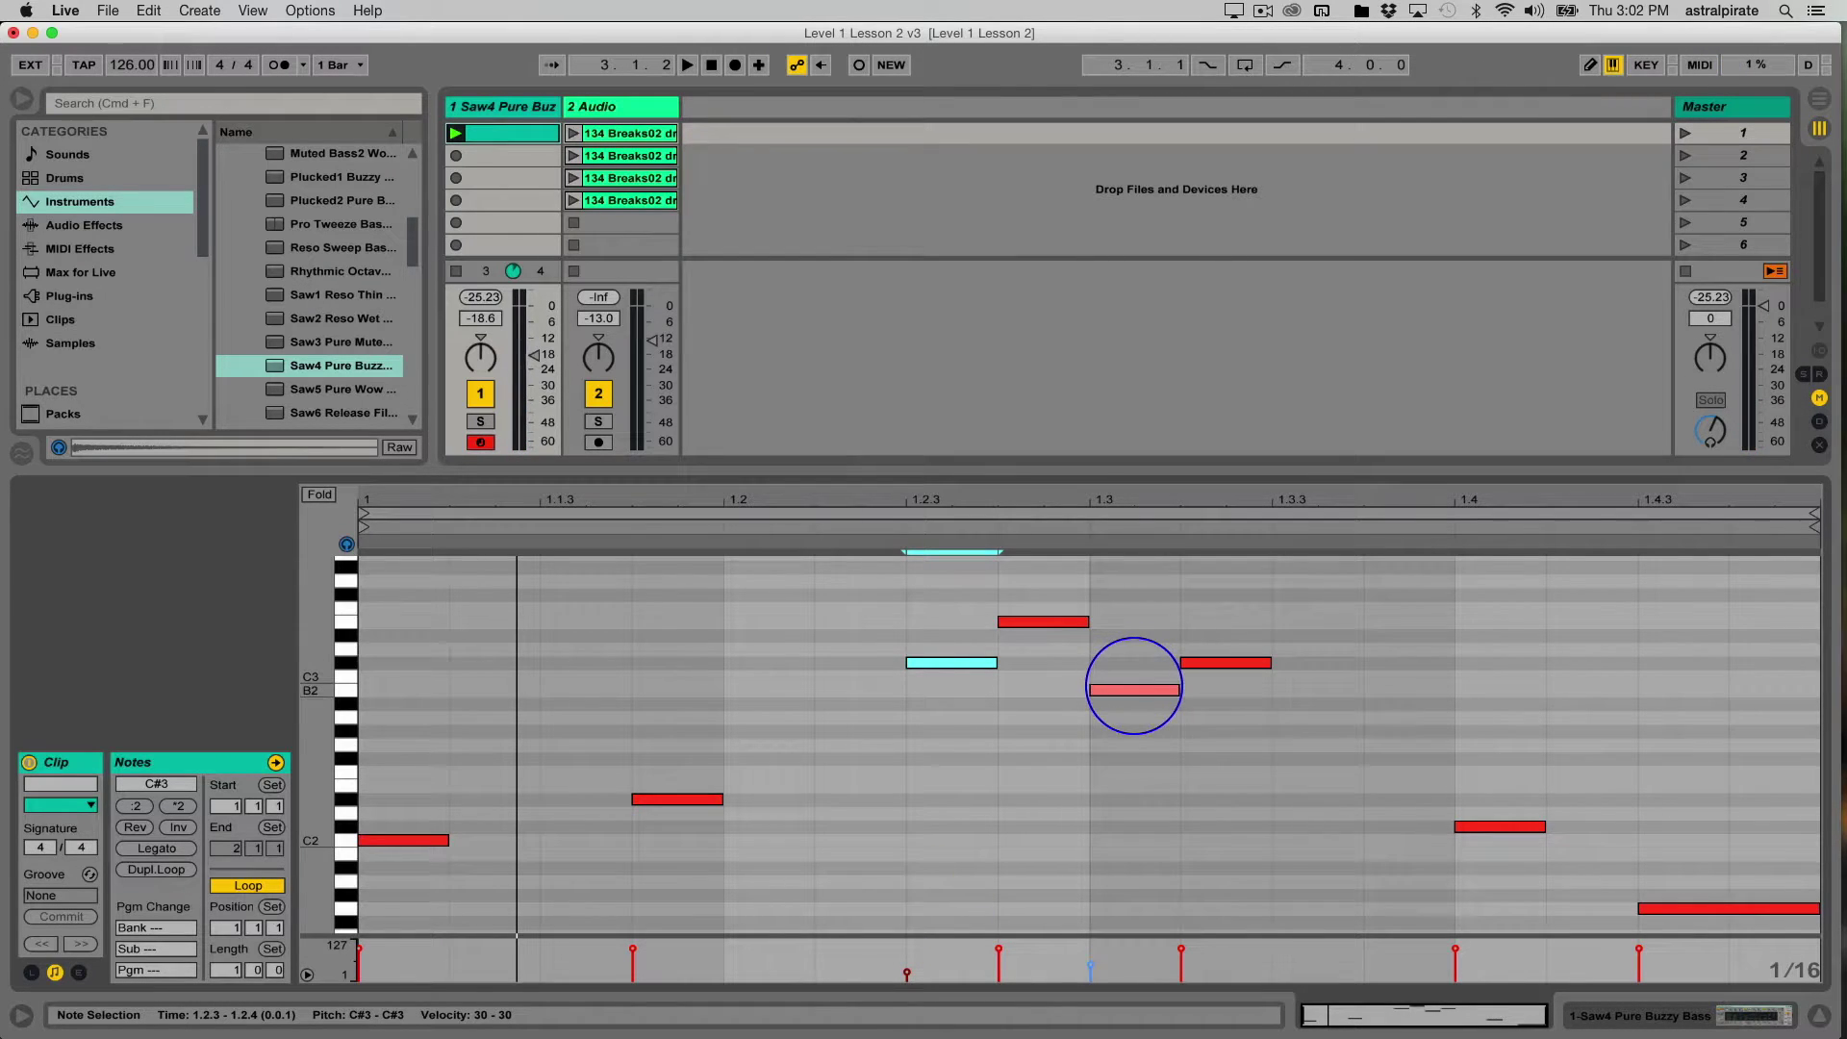
- Lower the note at 1.3.1 to G#2
{"action": "left_click", "coordinate": [1133, 689]}
{"action": "key", "text": "Down"}
{"action": "key", "text": "Down"}
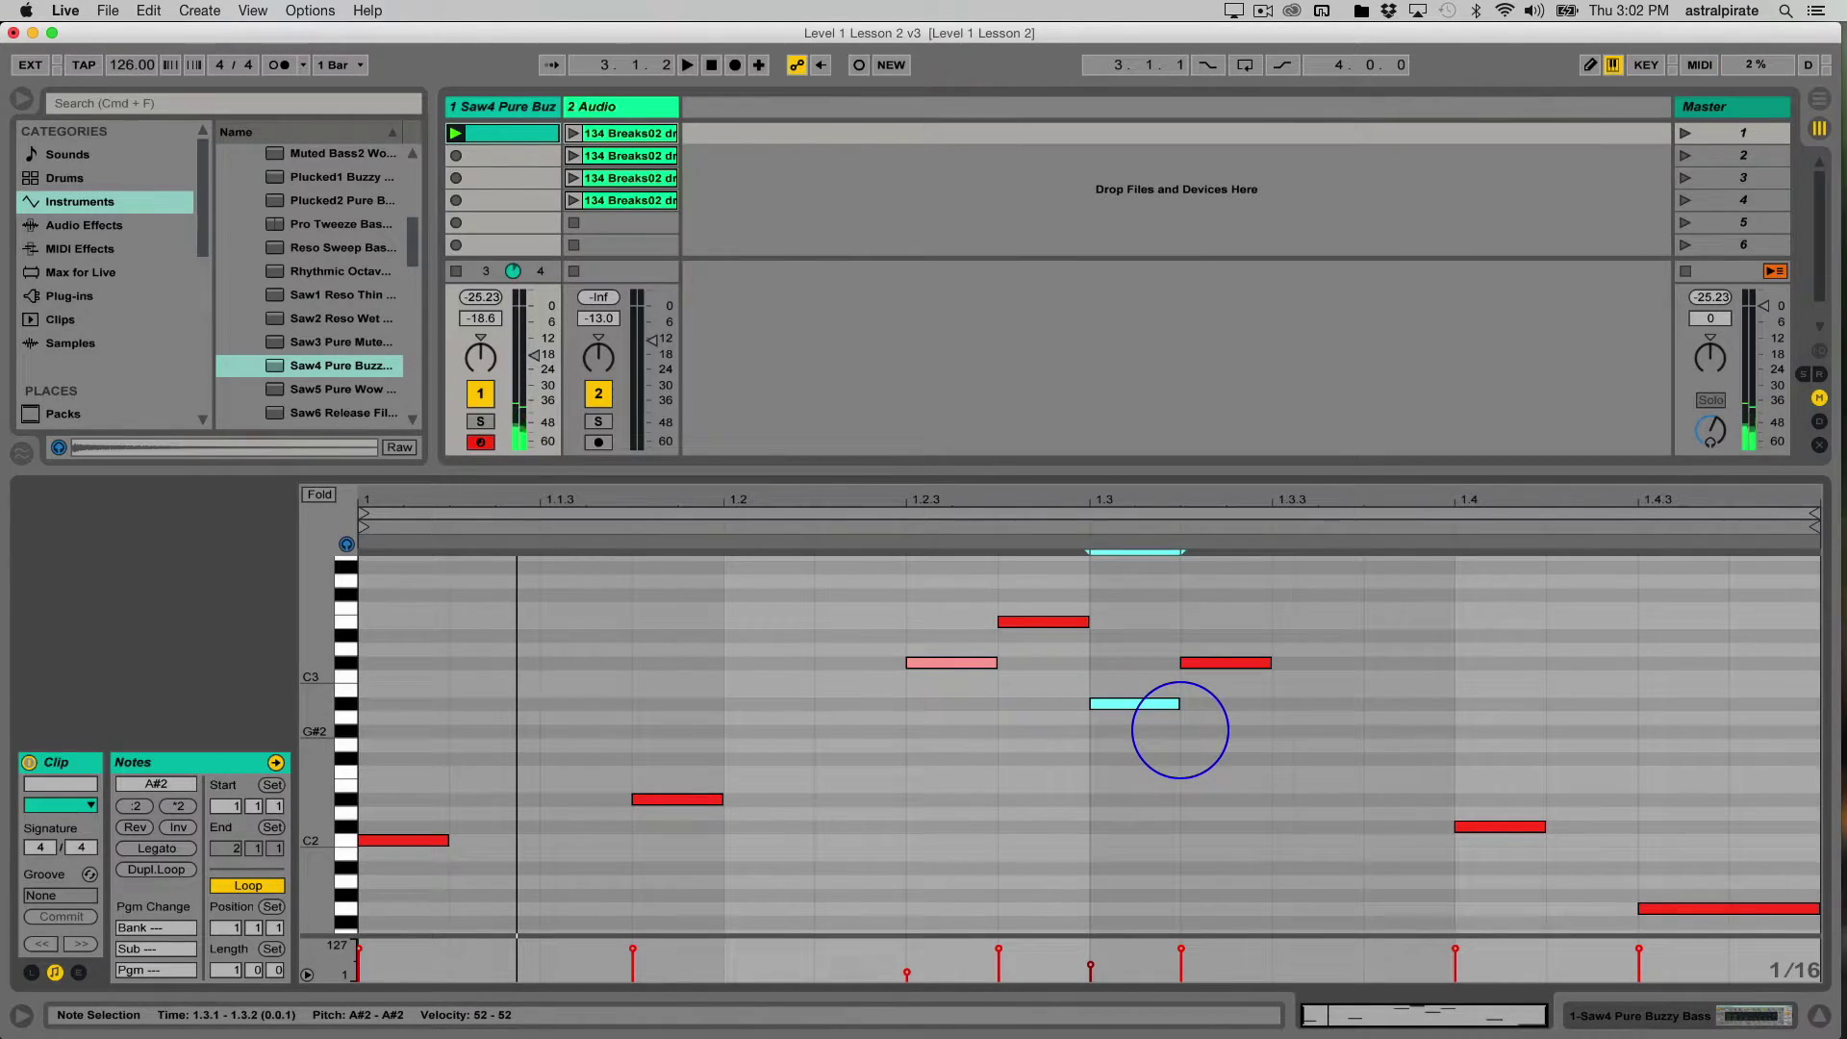
{"action": "key", "text": "Down"}
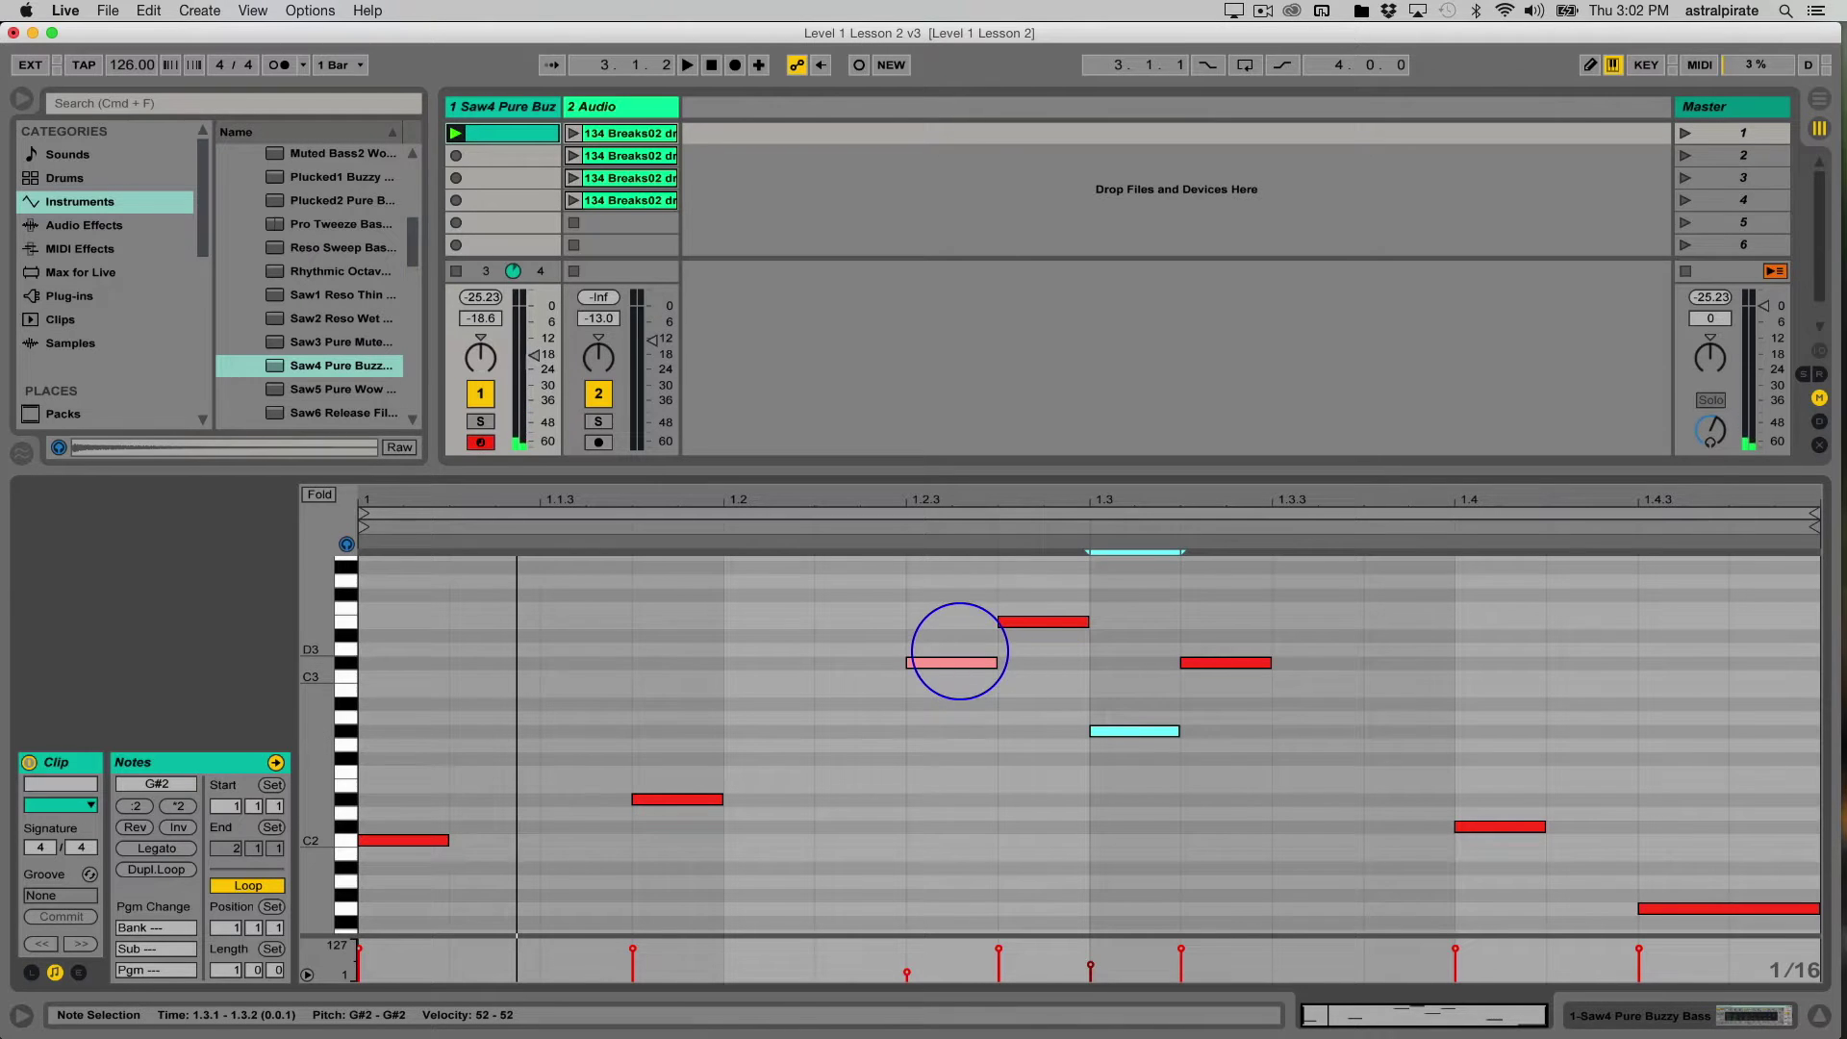
- Play the loop and lower the note at 1.2.4 to D#3, leaving no note selected
{"action": "left_click", "coordinate": [956, 662]}
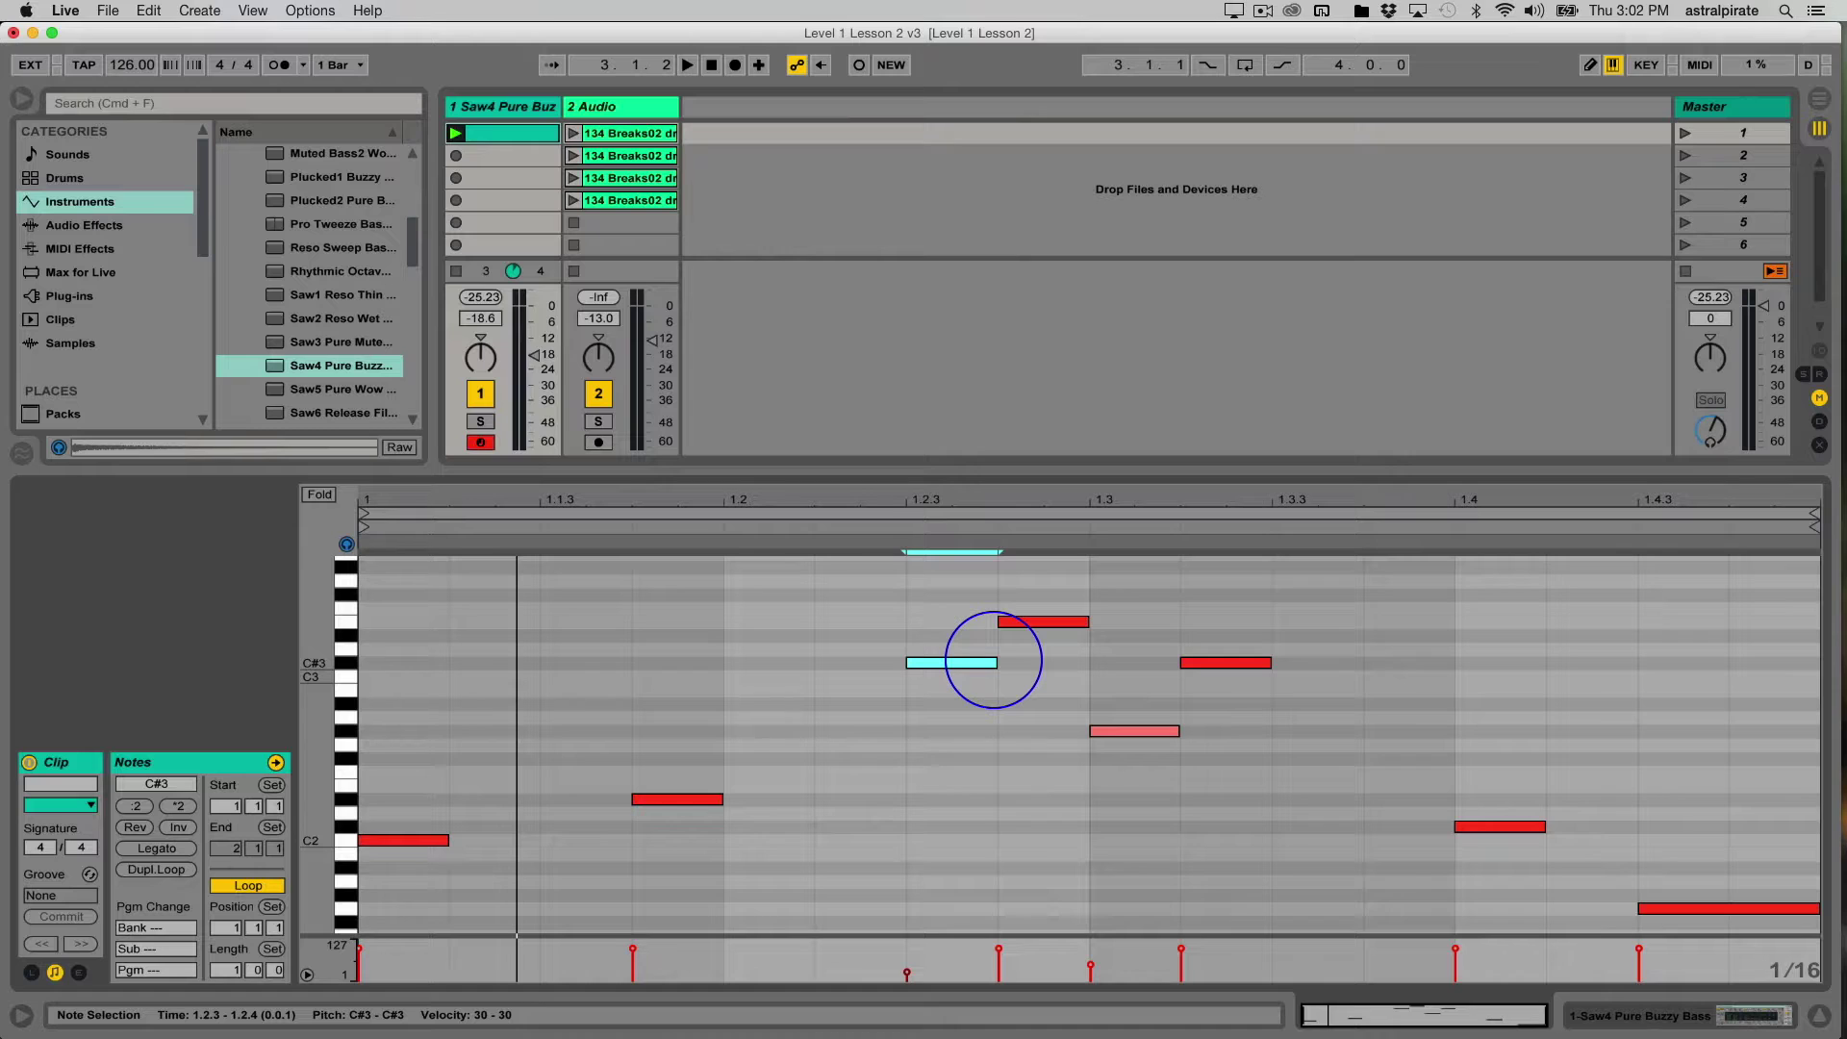
{"action": "left_click", "coordinate": [1050, 622]}
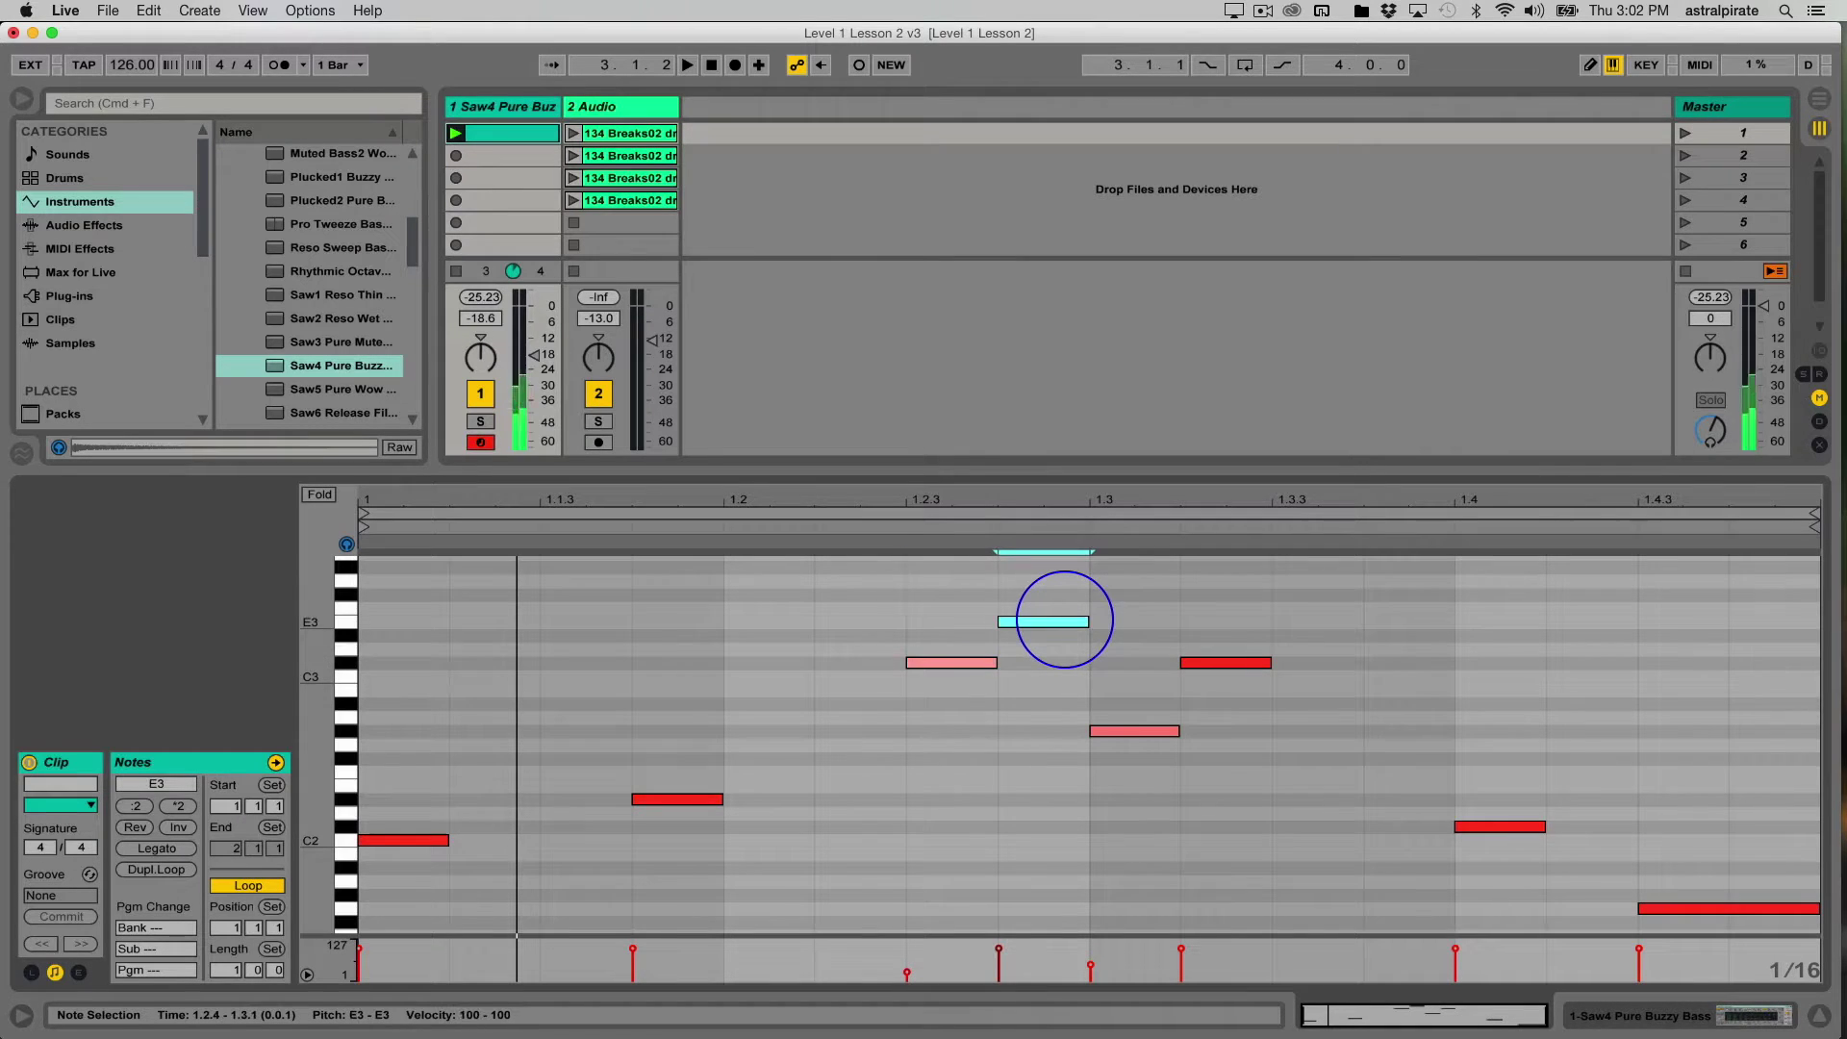
{"action": "key", "text": "space"}
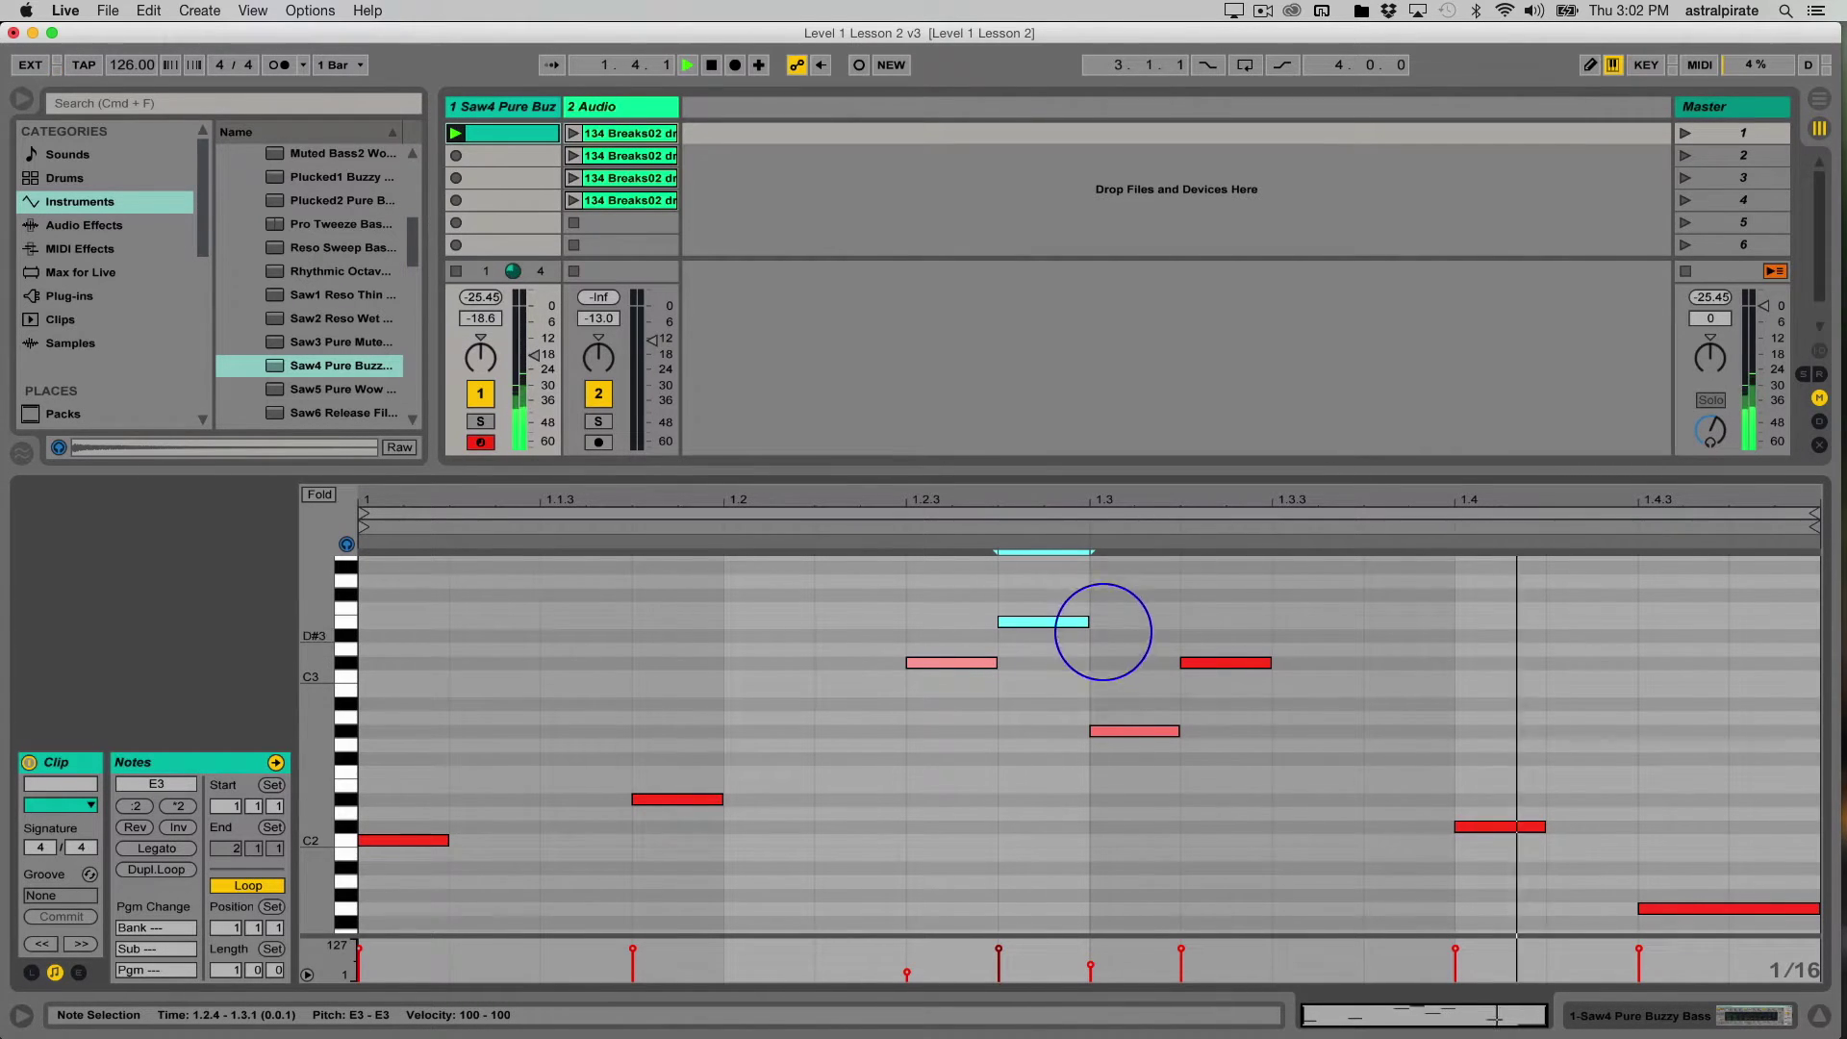
{"action": "key", "text": "Down"}
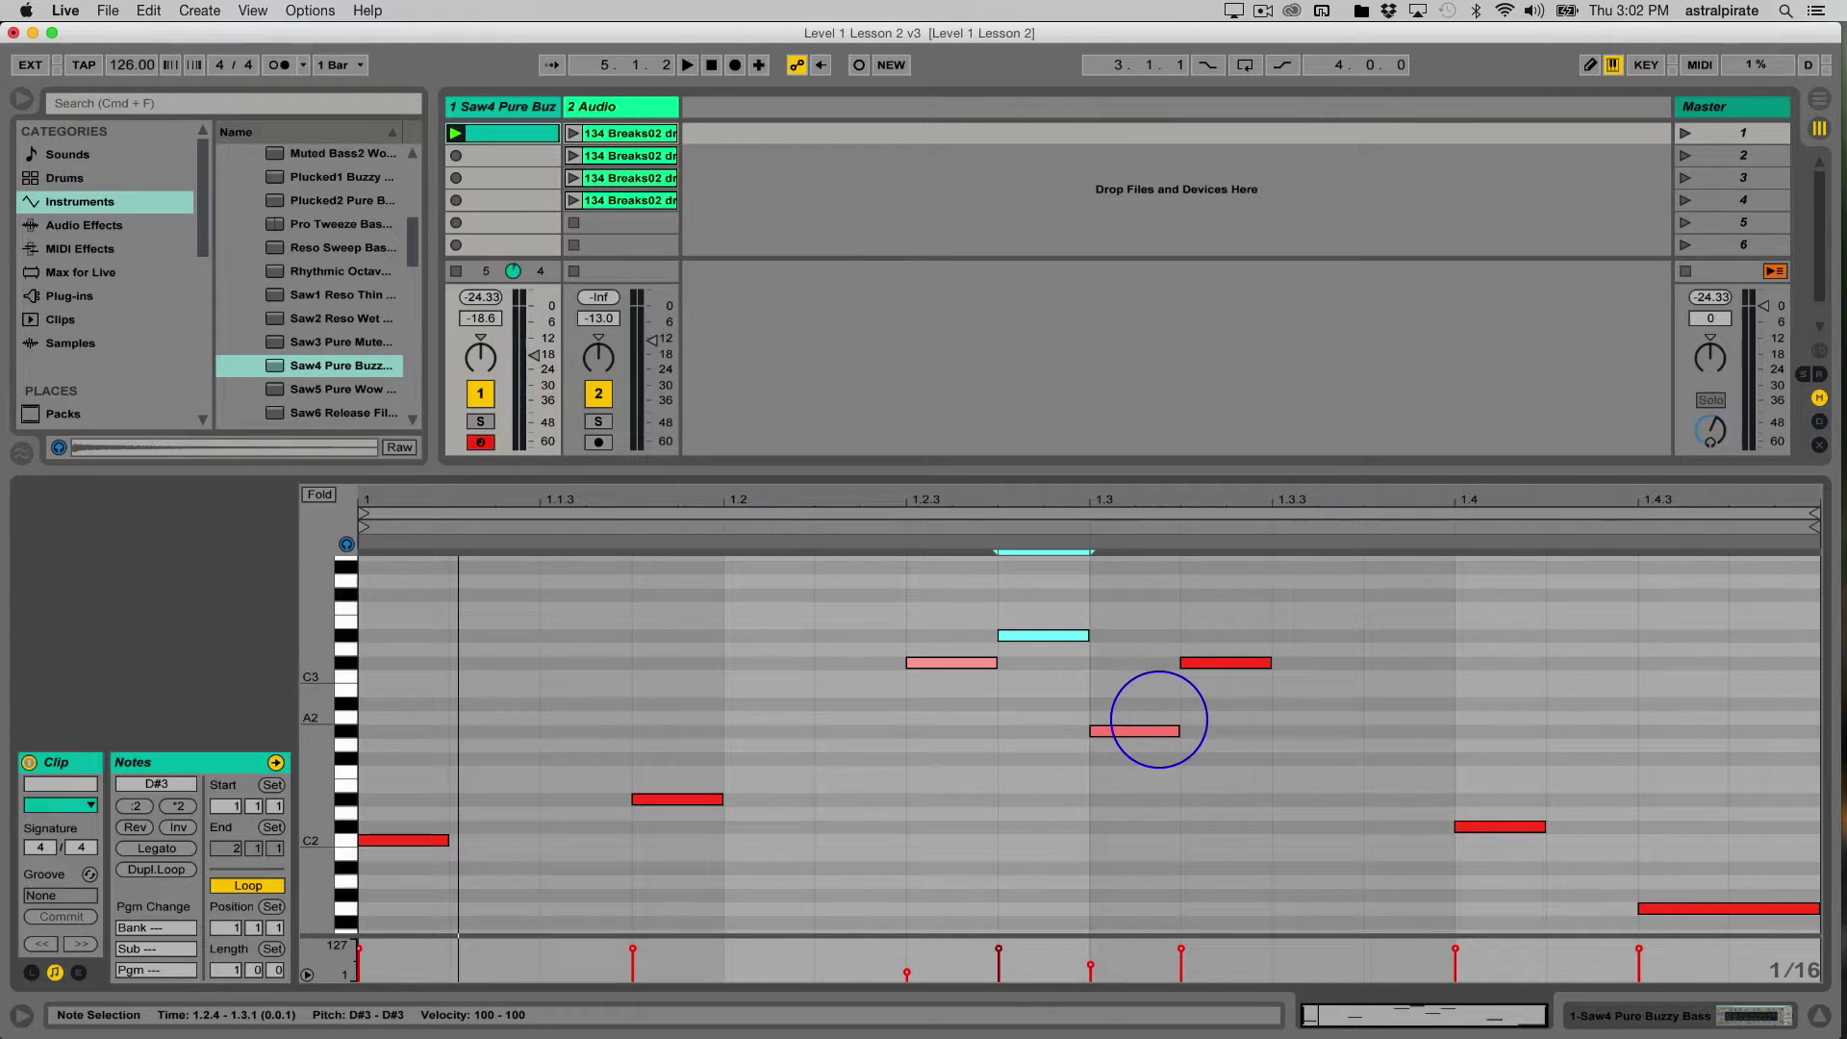
{"action": "left_click", "coordinate": [1097, 673]}
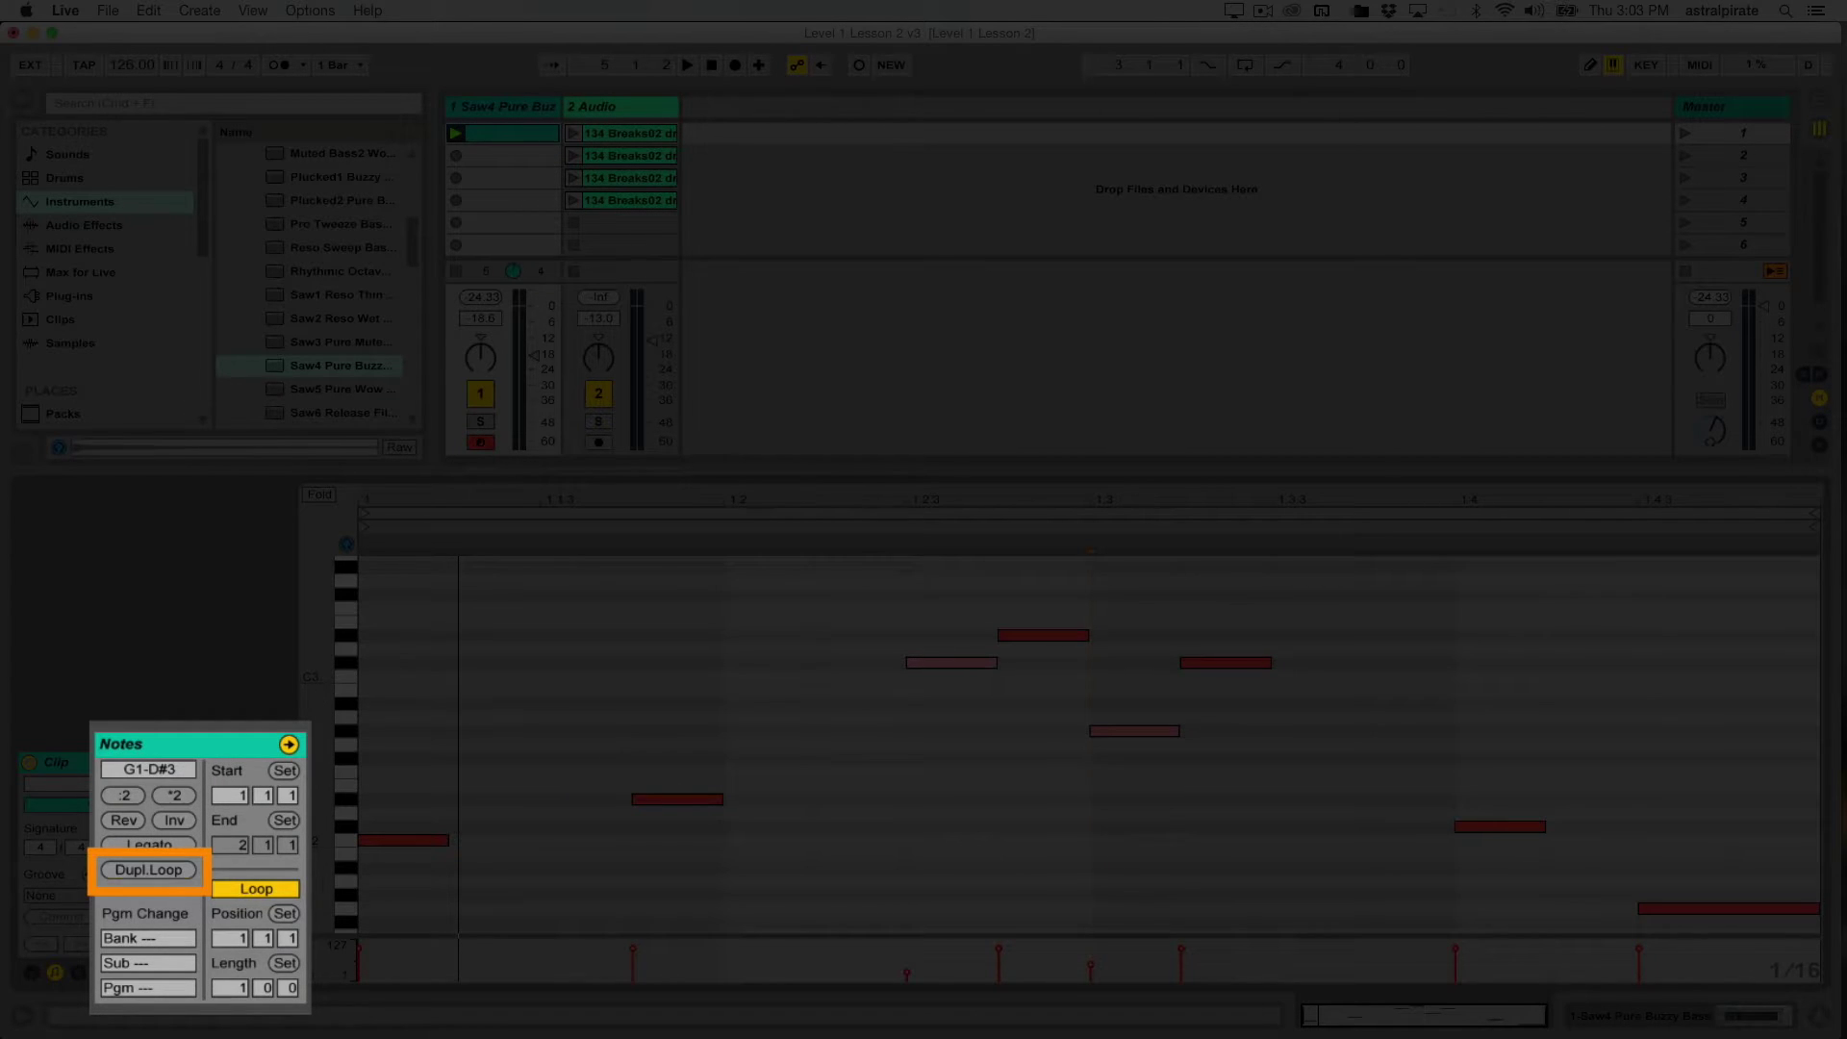
- Duplicate the loop with its notes to two bars, and select the second bar's notes from 2.2.3 to the end
{"action": "left_click", "coordinate": [148, 870]}
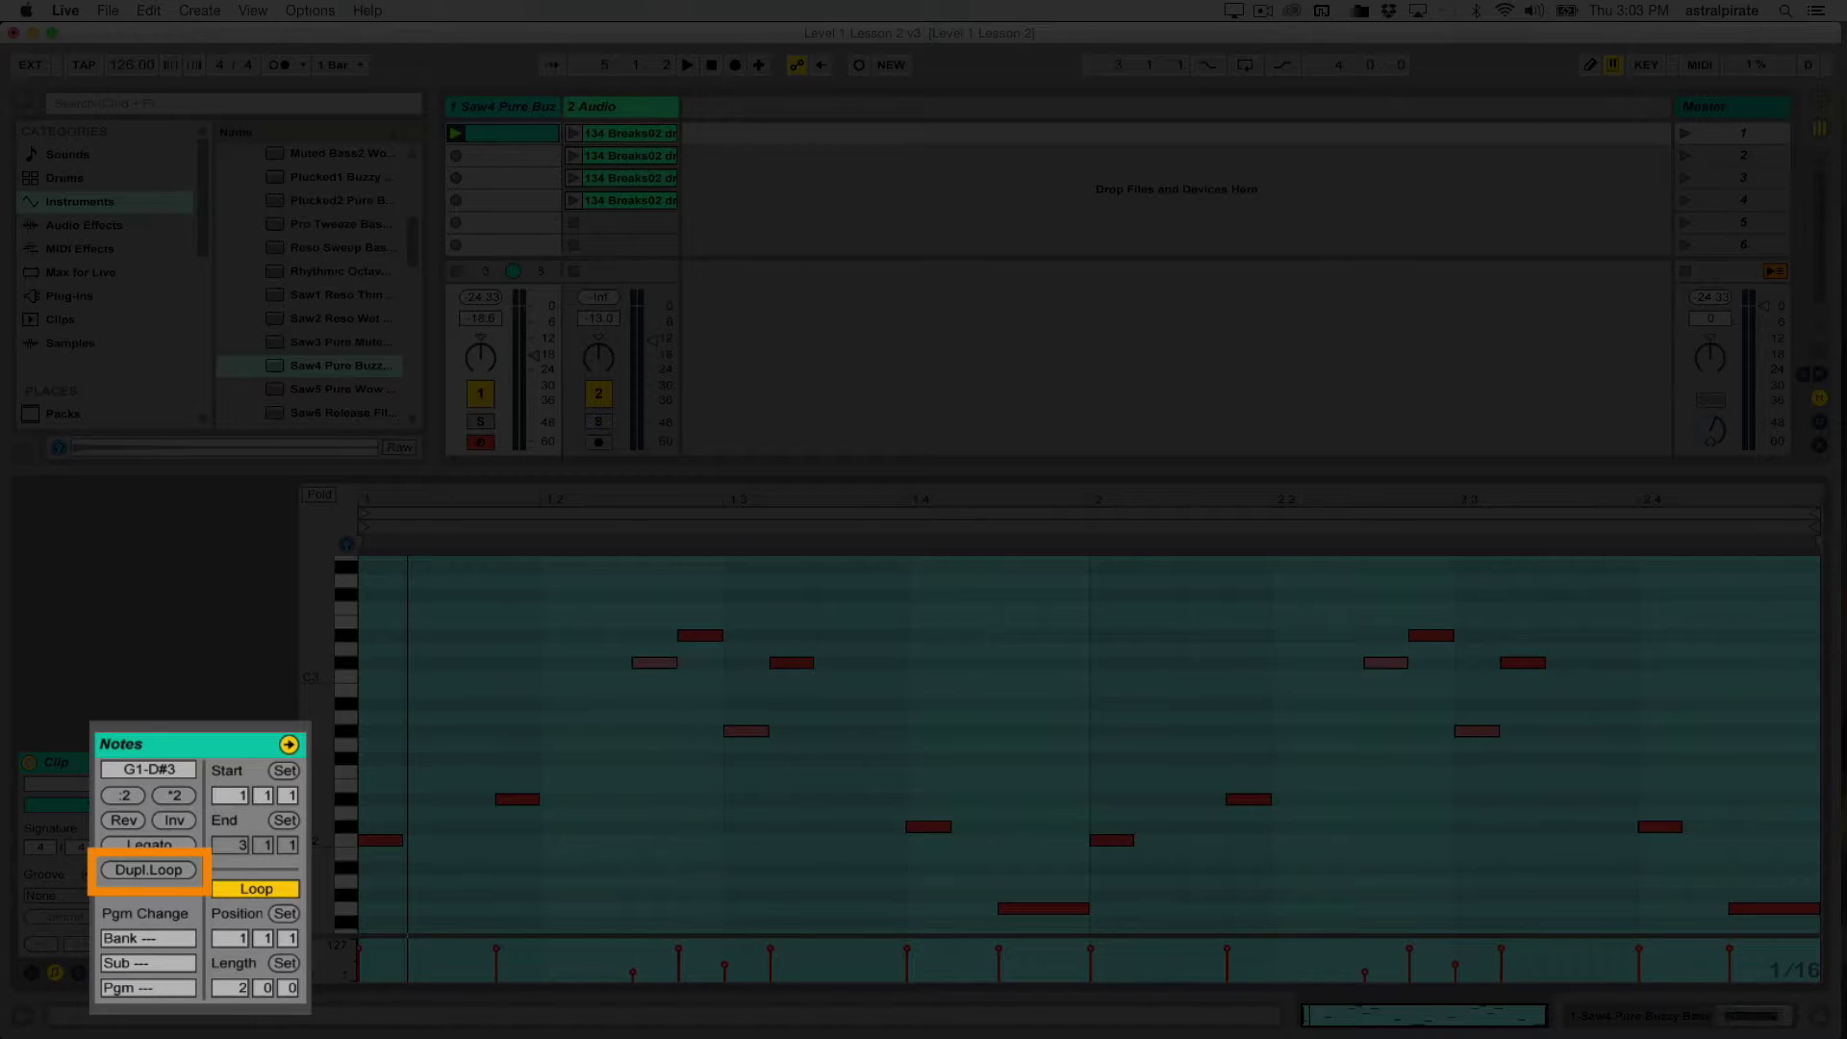
{"action": "left_click", "coordinate": [1318, 868]}
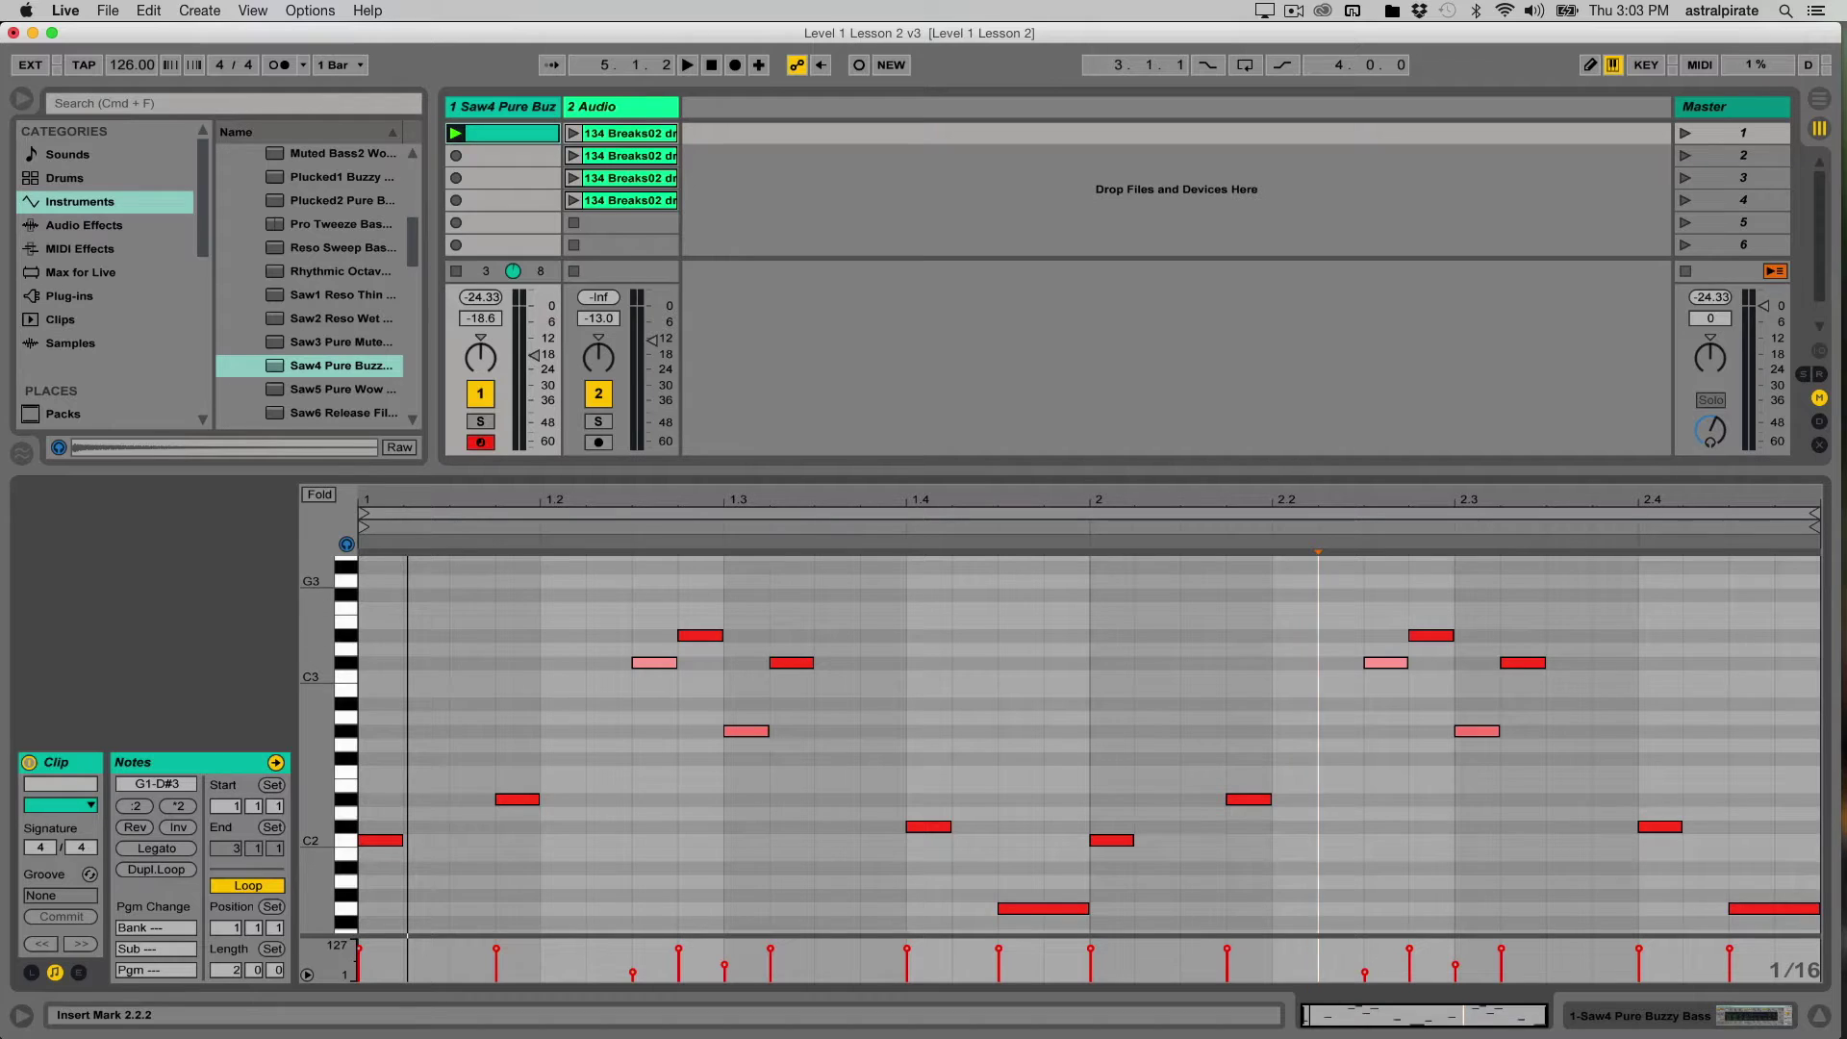
{"action": "left_click", "coordinate": [1787, 572]}
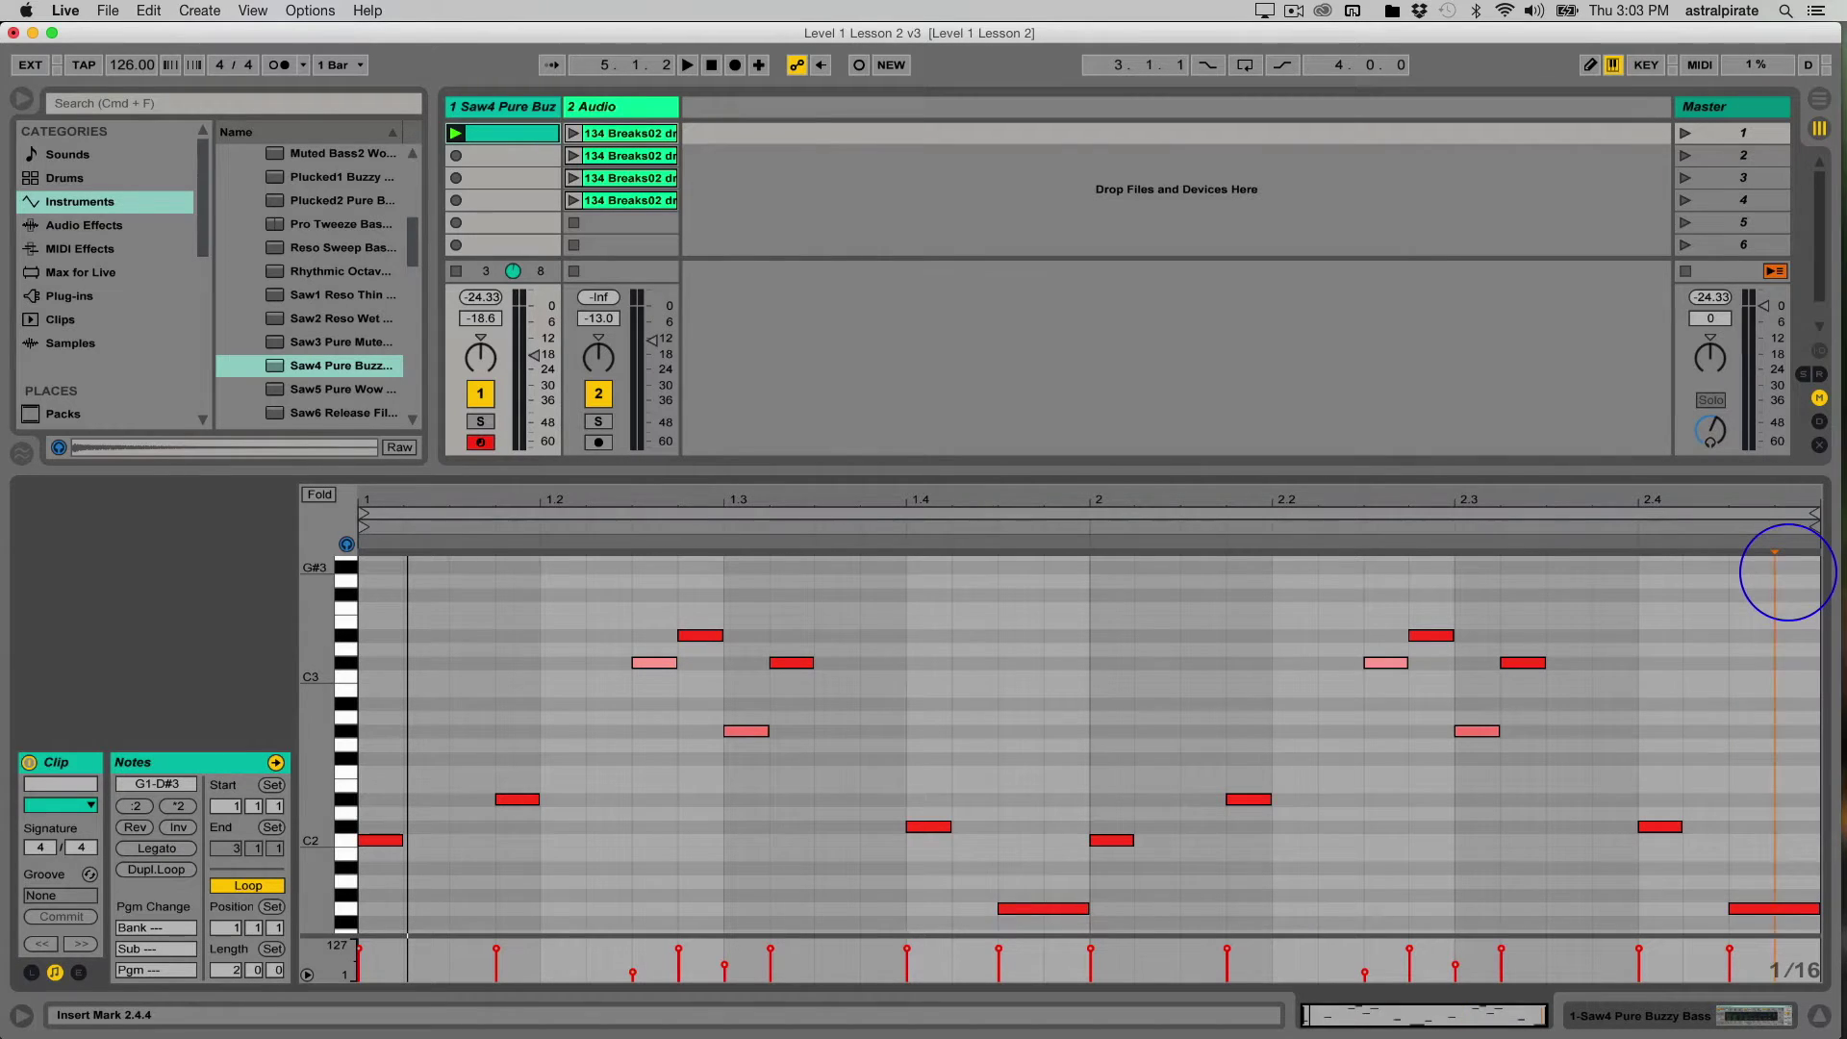
{"action": "left_click_drag", "start_coordinate": [1787, 571], "coordinate": [1382, 906]}
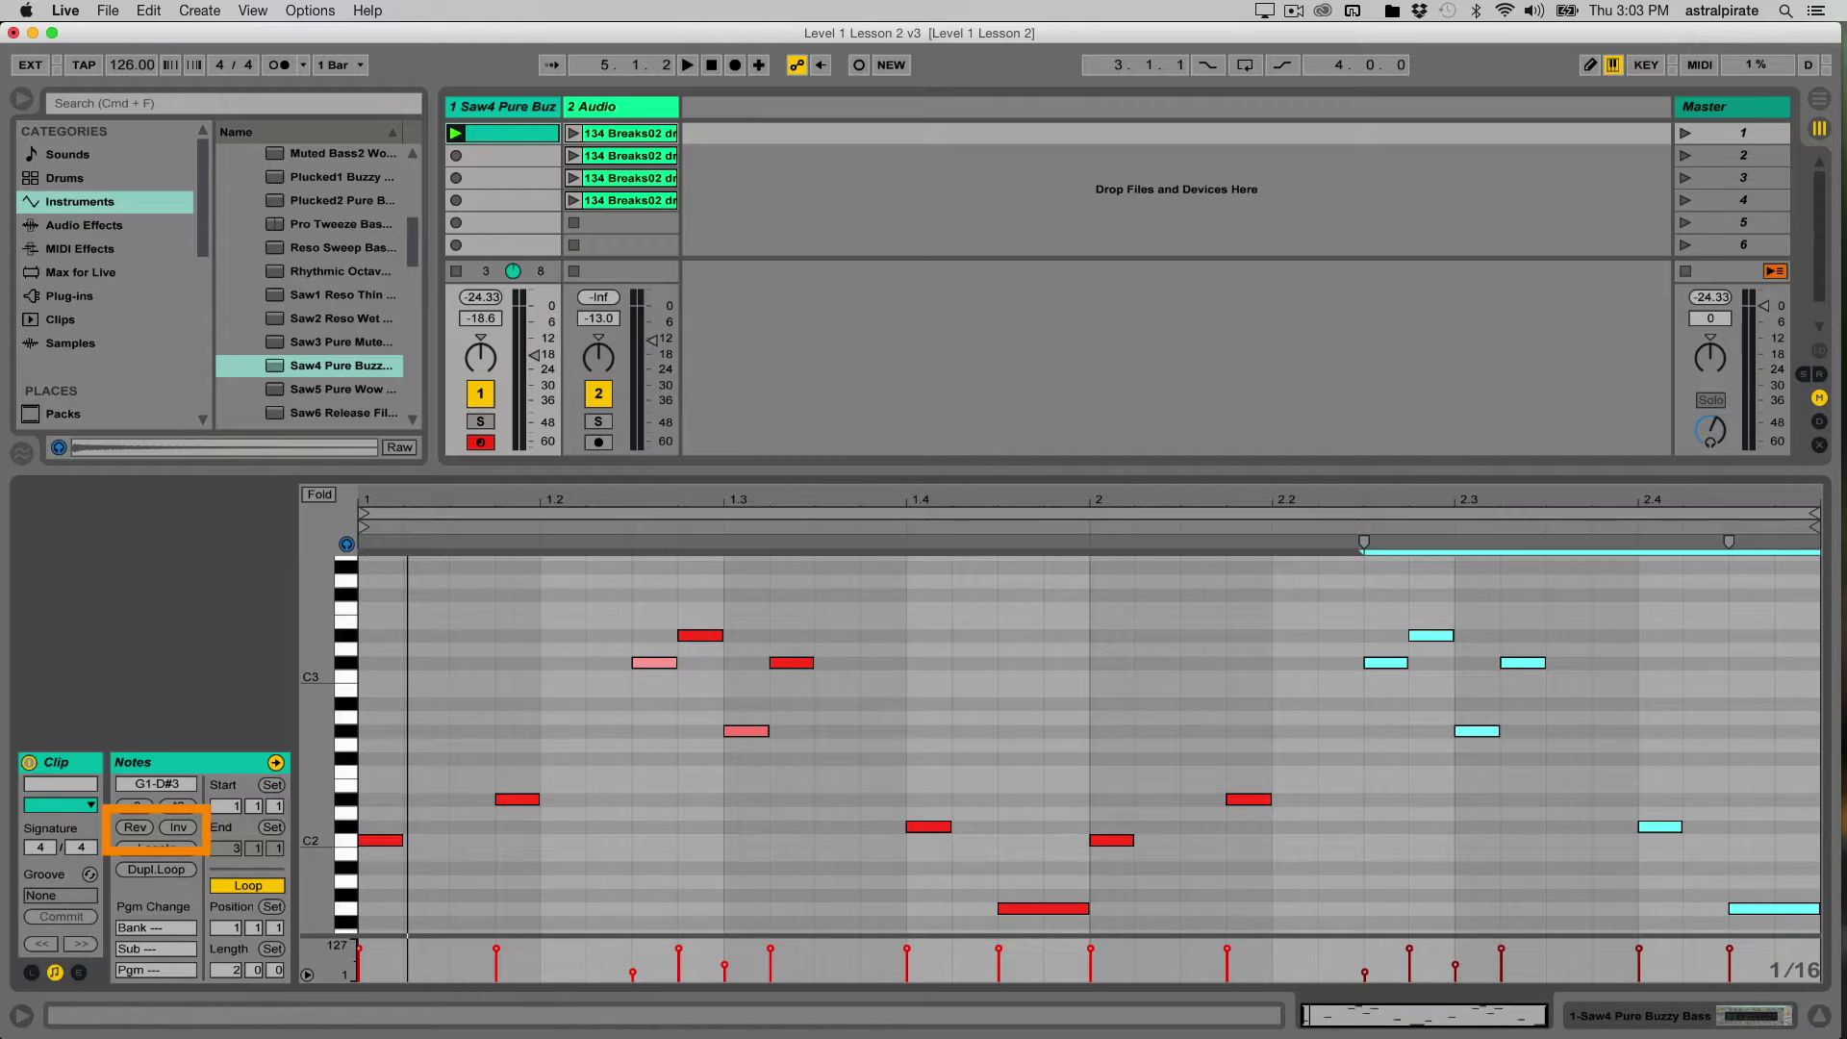
- Try inverting the pitches of the selected notes, play the loop, and undo the inversion
{"action": "left_click", "coordinate": [178, 827]}
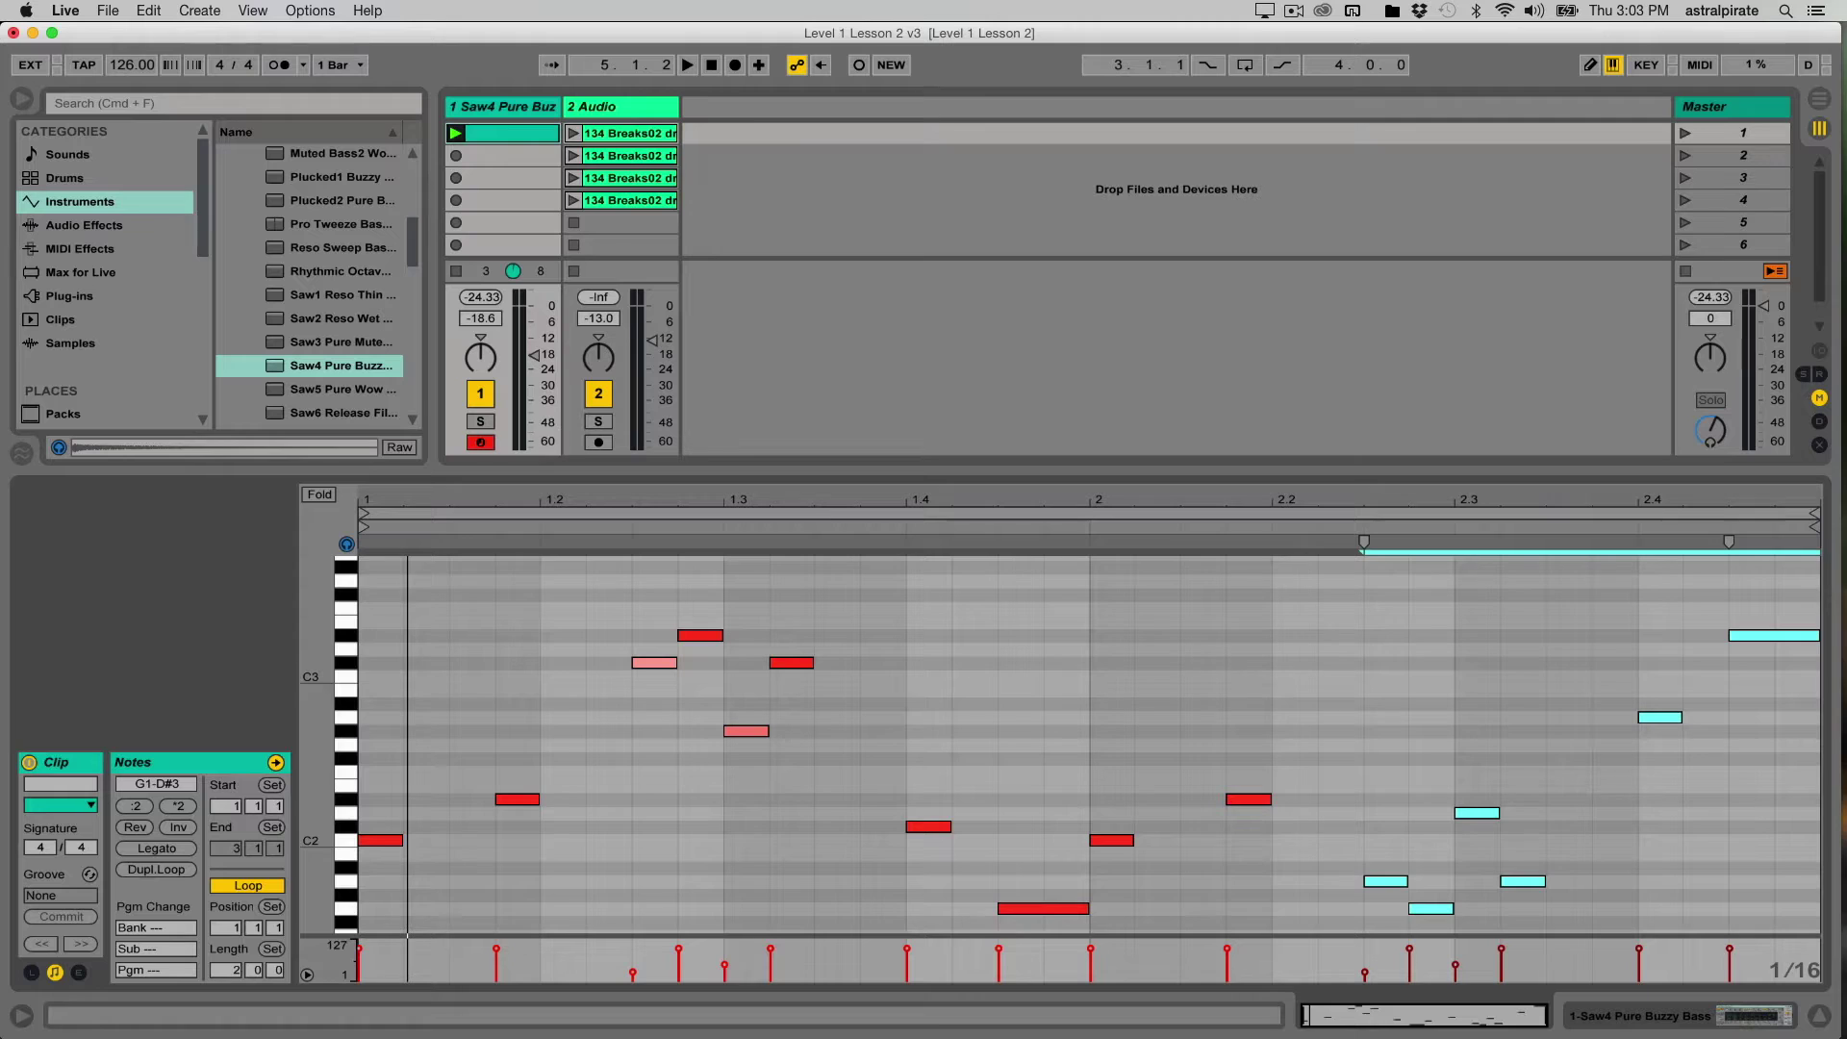
{"action": "key", "text": "space"}
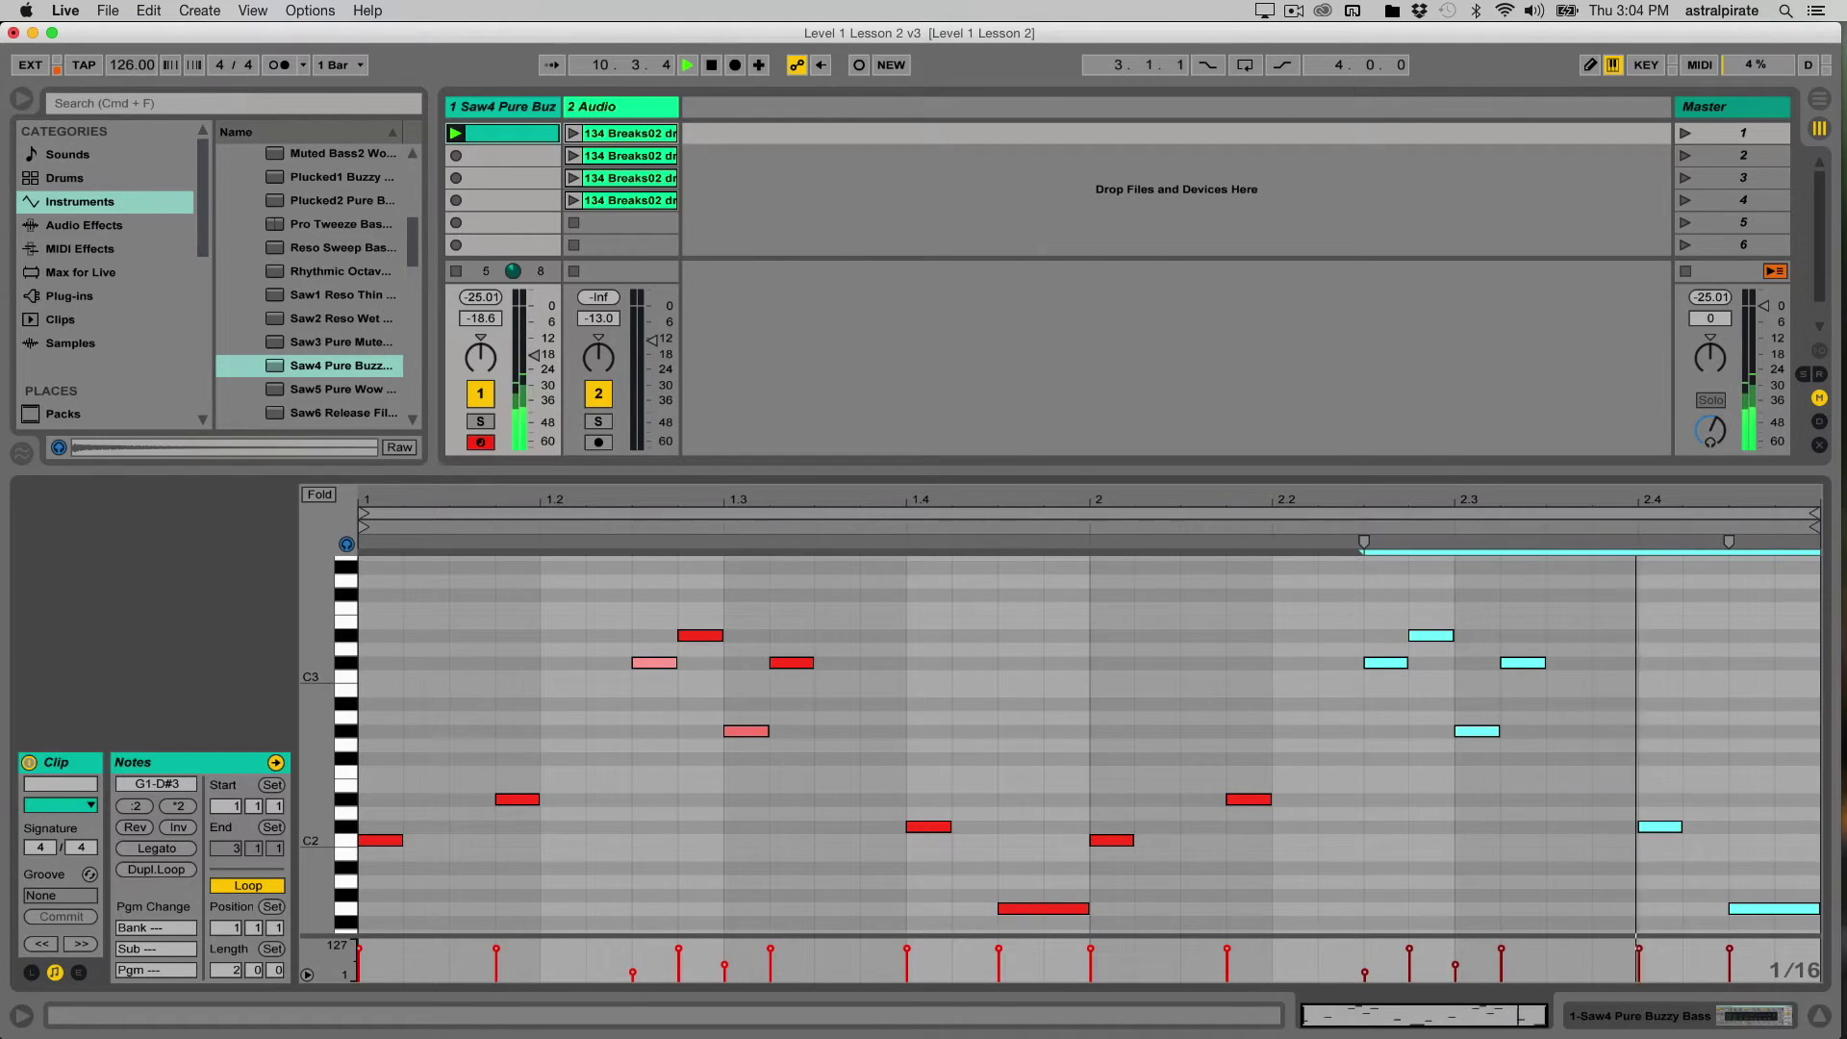
{"action": "left_click", "coordinate": [151, 11]}
{"action": "left_click", "coordinate": [155, 11]}
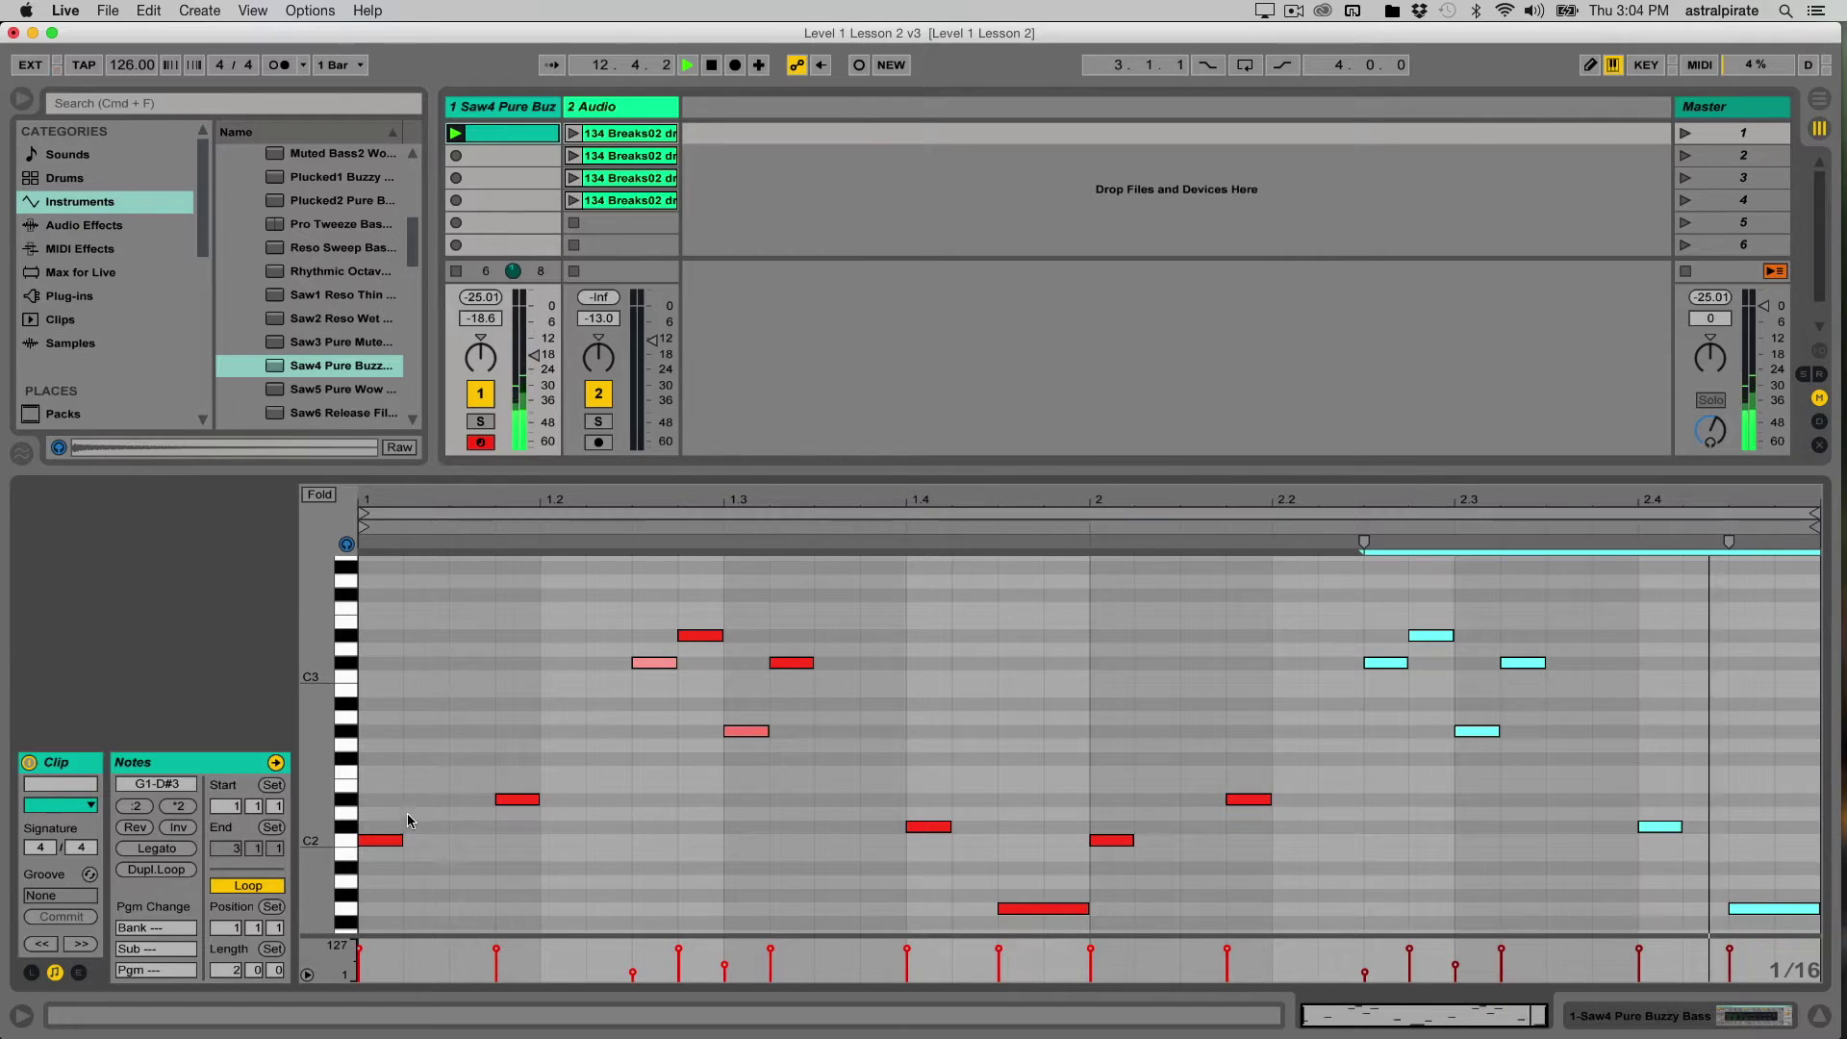
- Reverse the selected second-bar notes, transpose them down one octave, and stop playback
{"action": "left_click", "coordinate": [139, 832]}
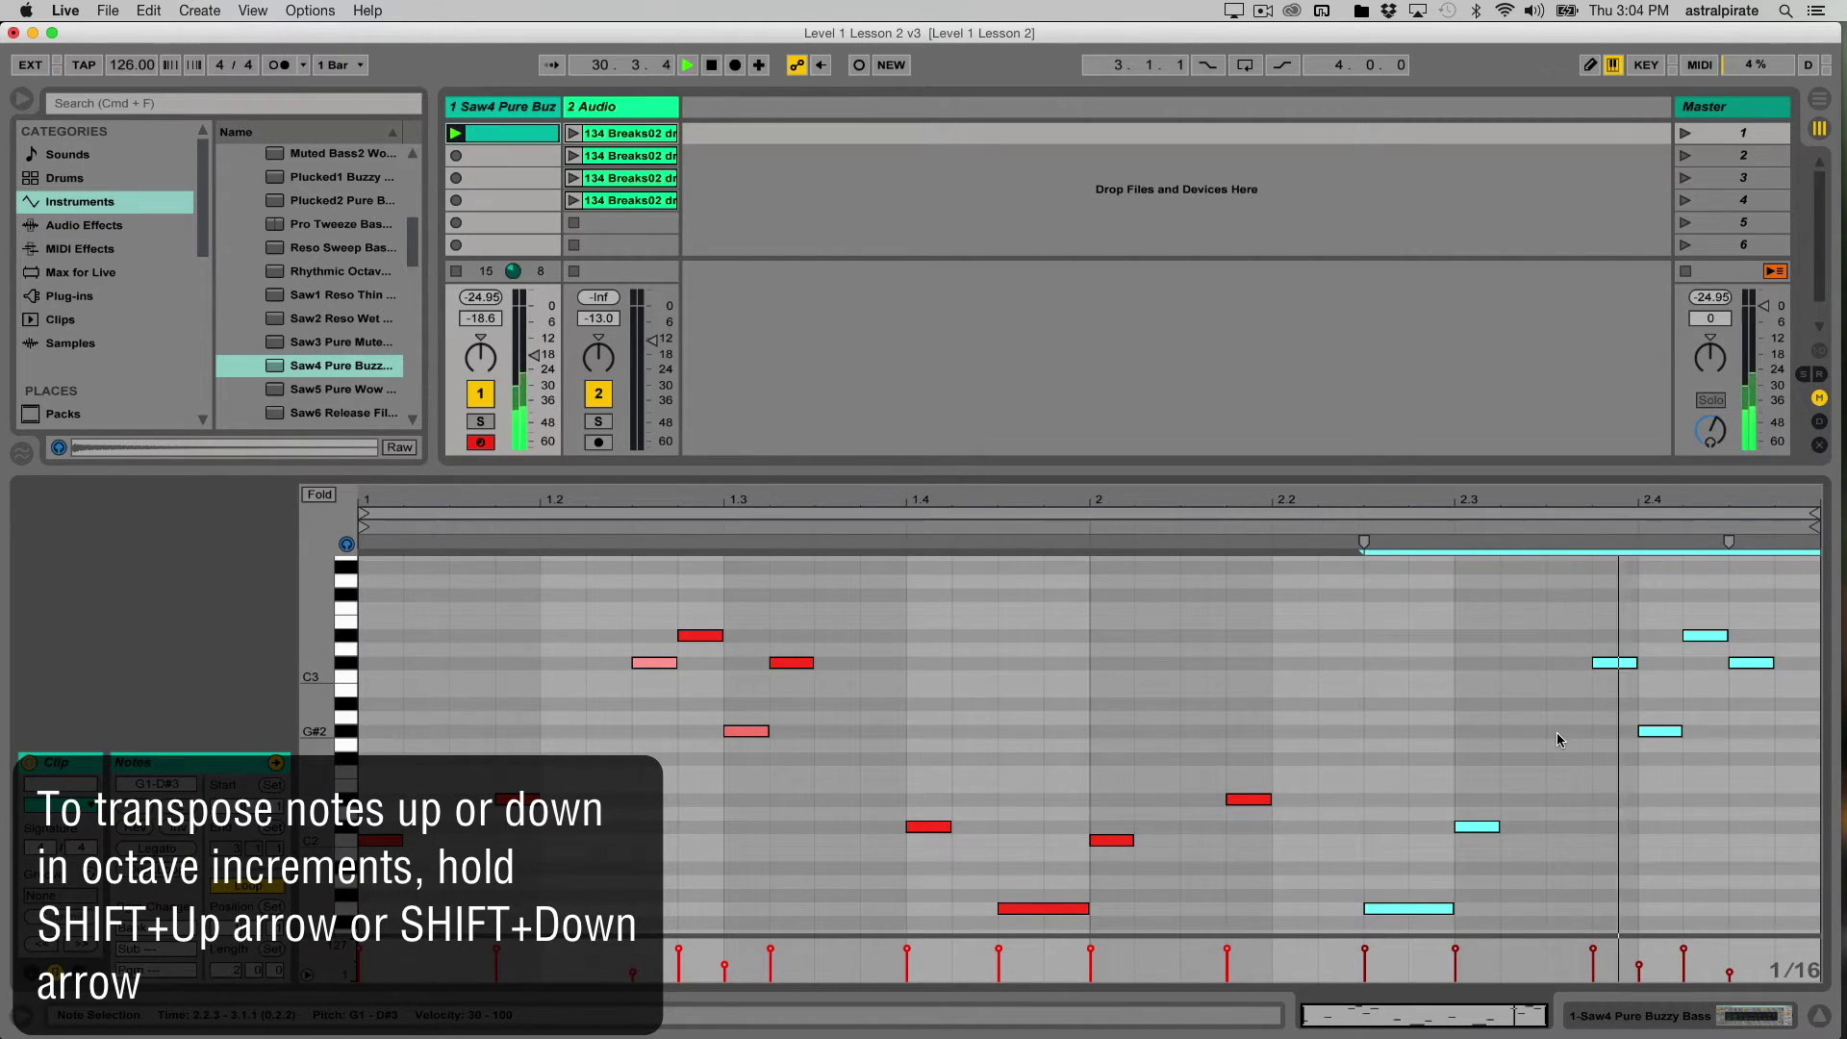
{"action": "key", "text": "shift+Down"}
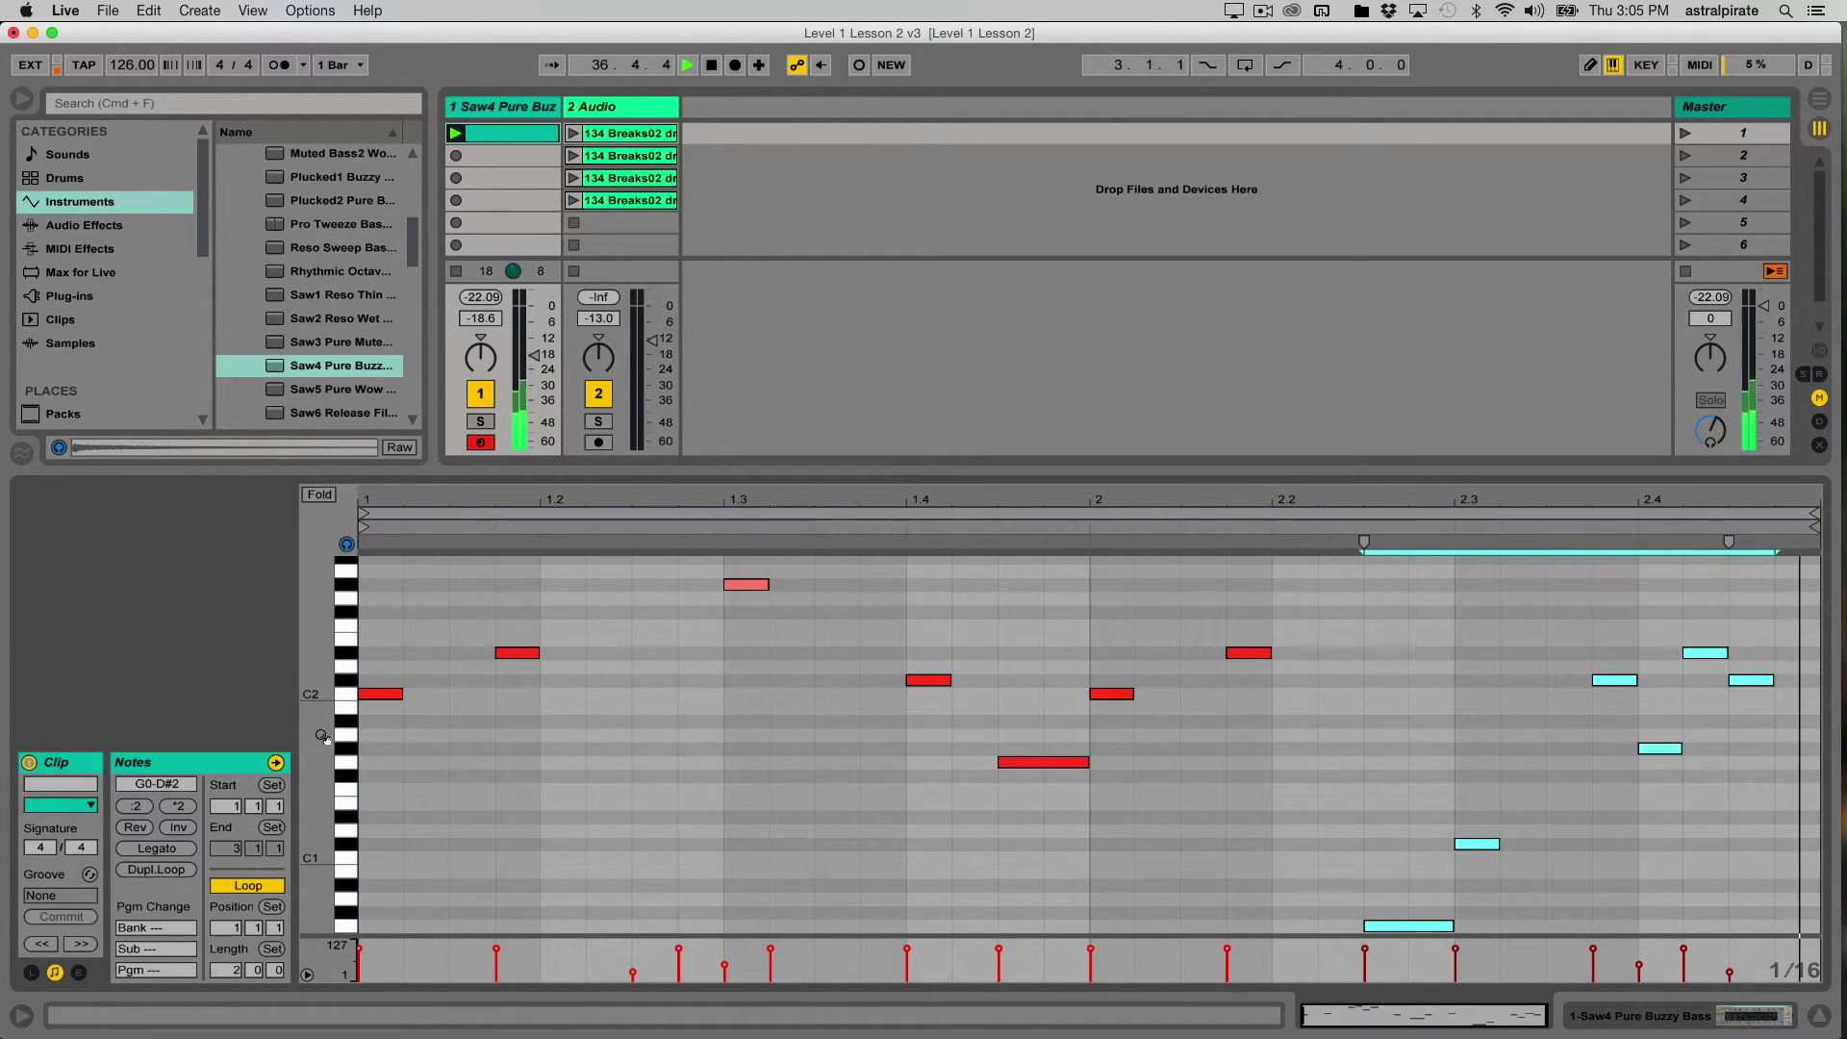
{"action": "mouse_move", "coordinate": [315, 733]}
{"action": "left_mouse_down"}
{"action": "mouse_move", "coordinate": [274, 737]}
{"action": "mouse_move", "coordinate": [324, 738]}
{"action": "left_mouse_up"}
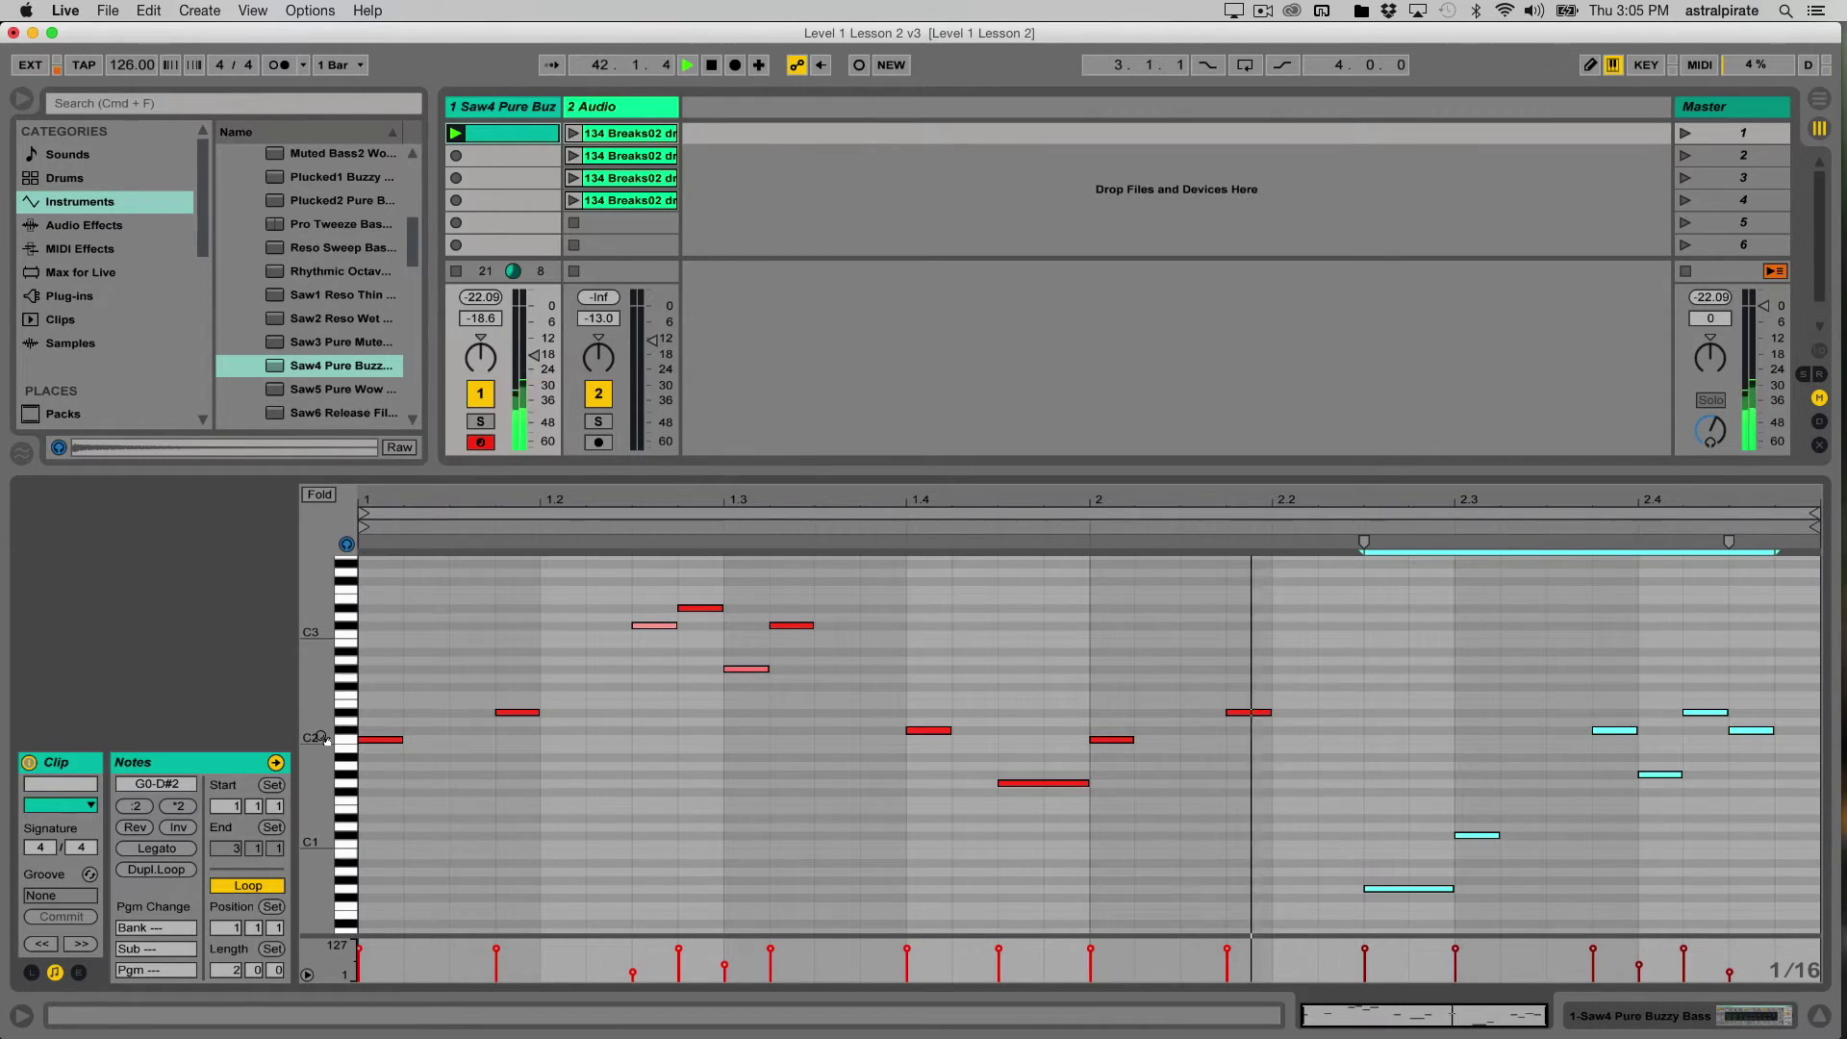
{"action": "key", "text": "space"}
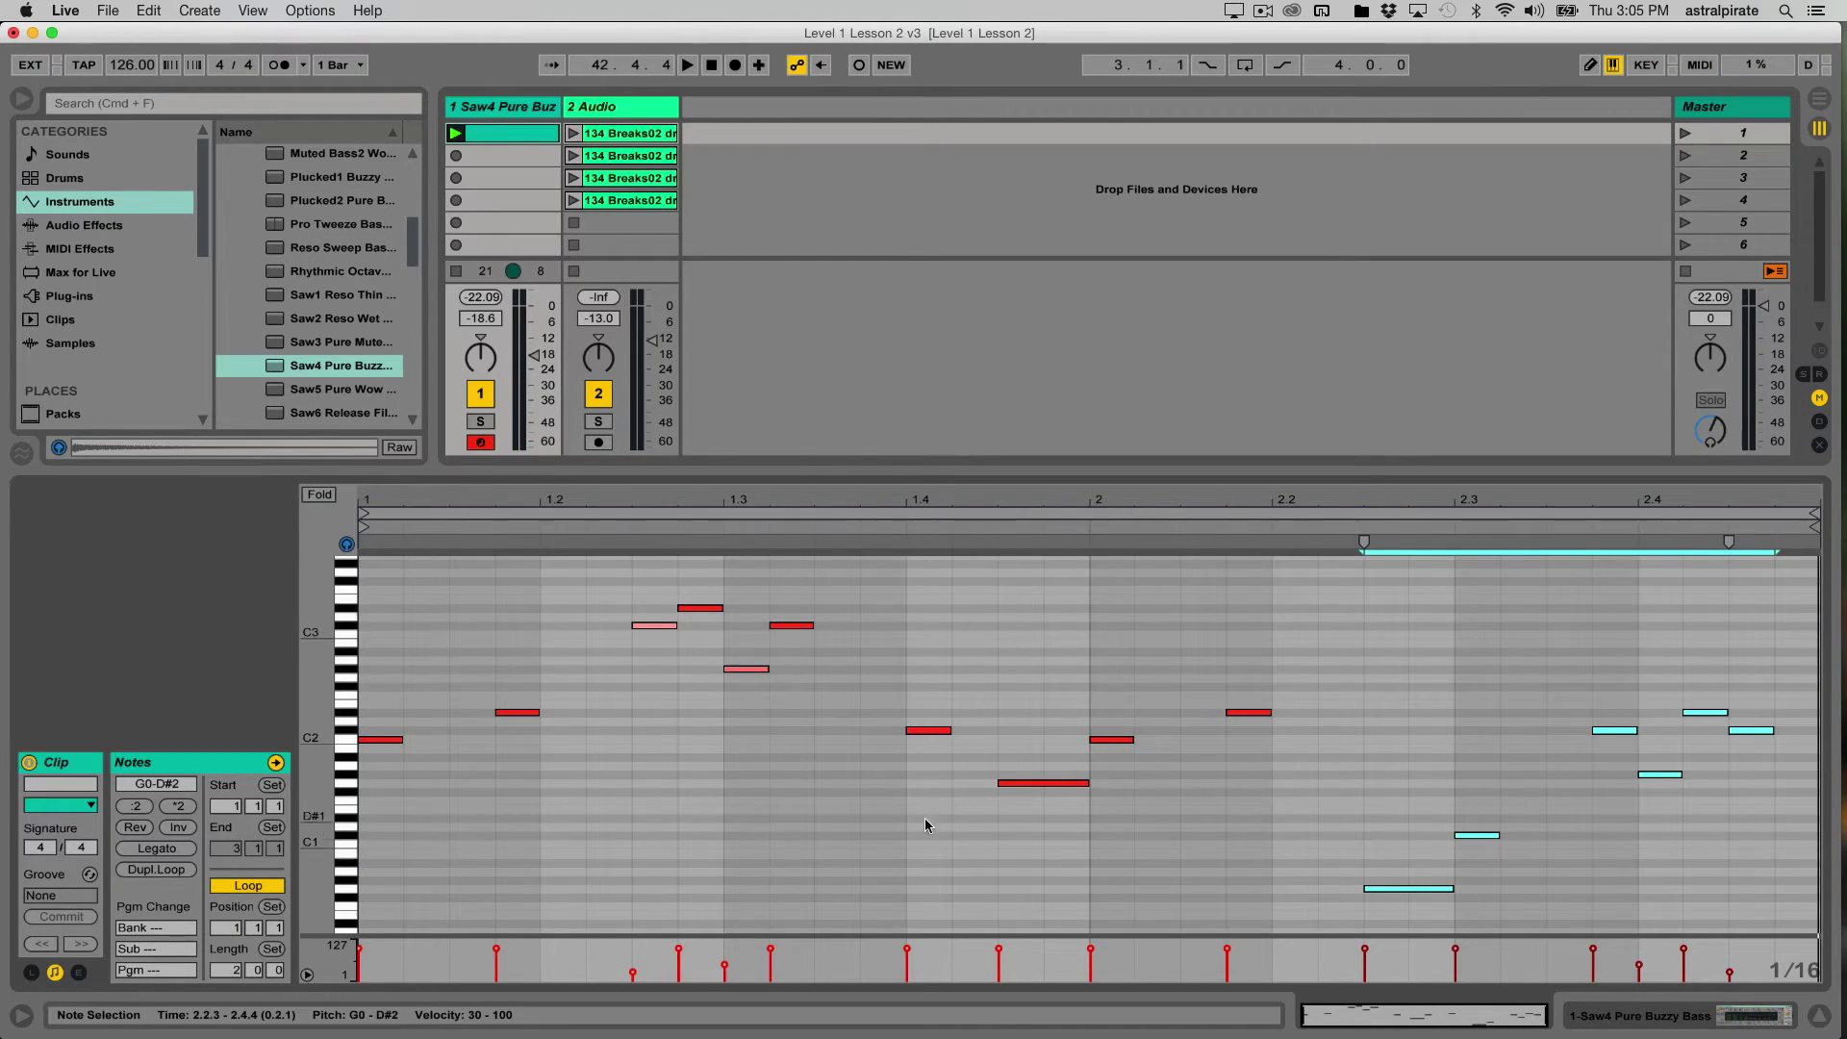
- Try Legato on all notes of the clip during playback, undo it, and stop playback
{"action": "left_click", "coordinate": [915, 840]}
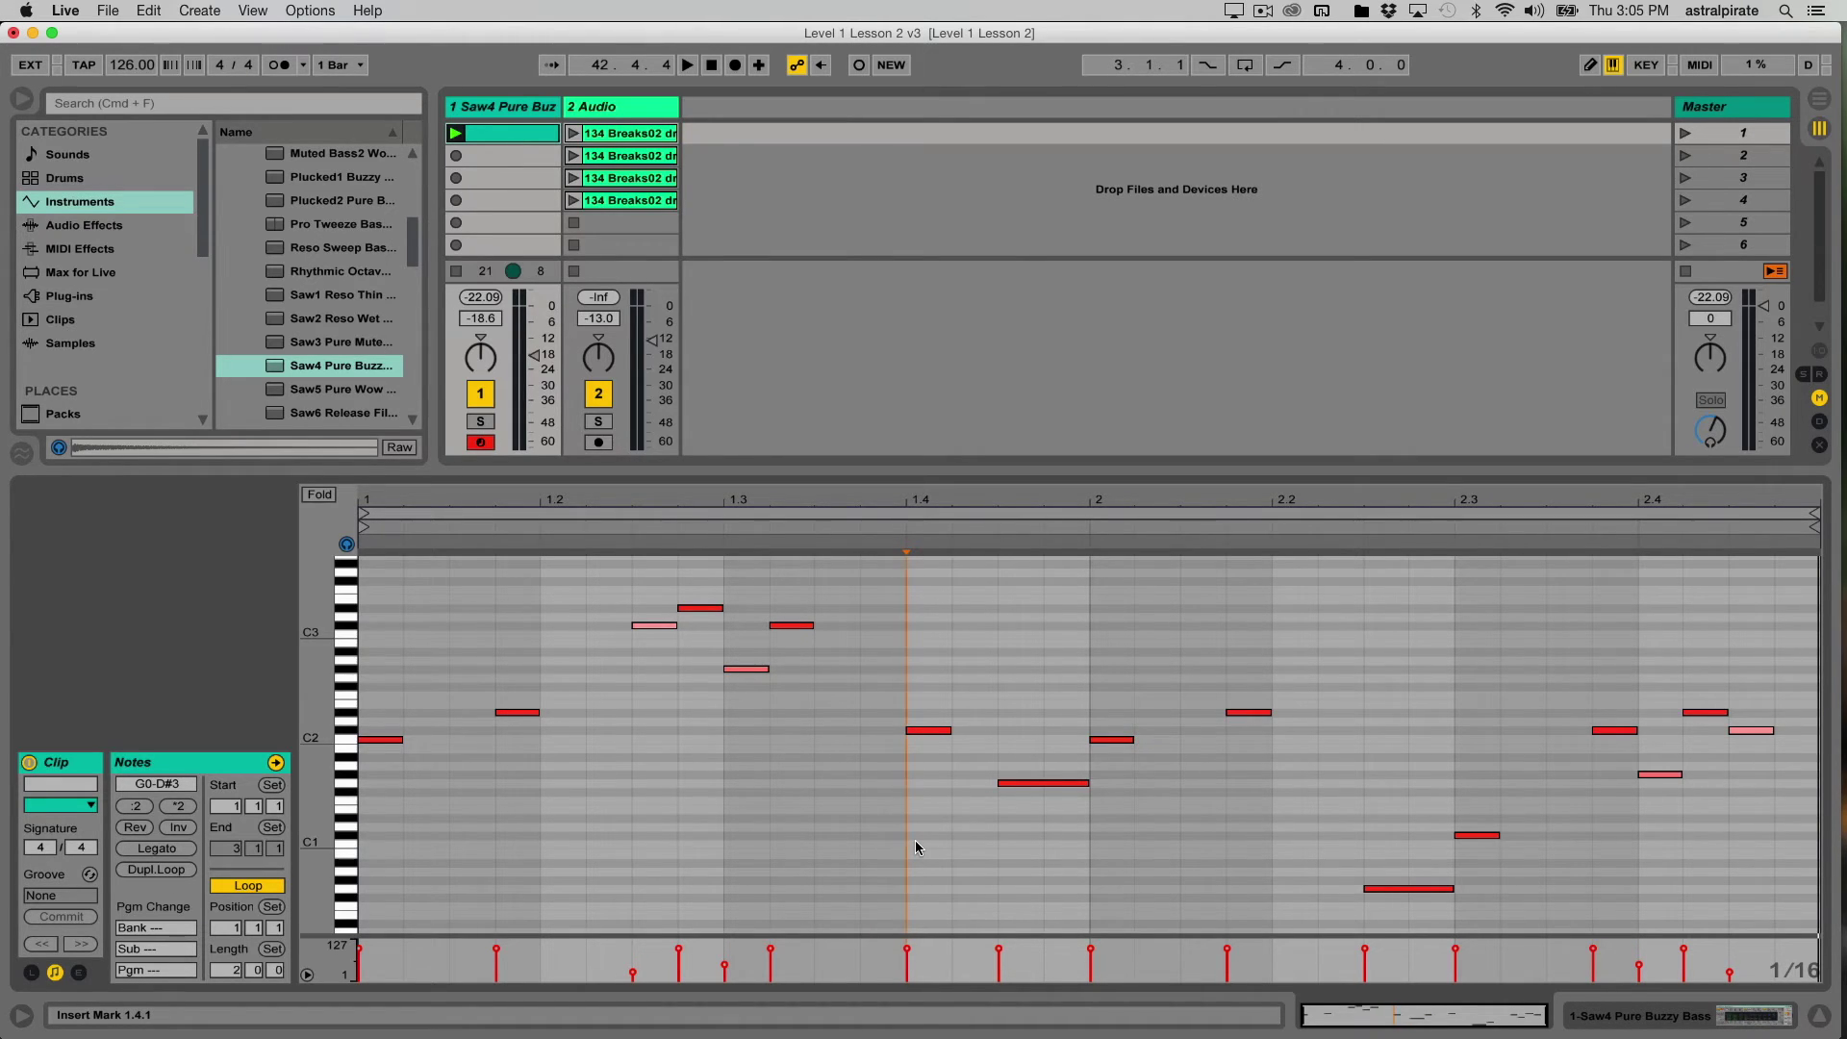
{"action": "key", "text": "super+a"}
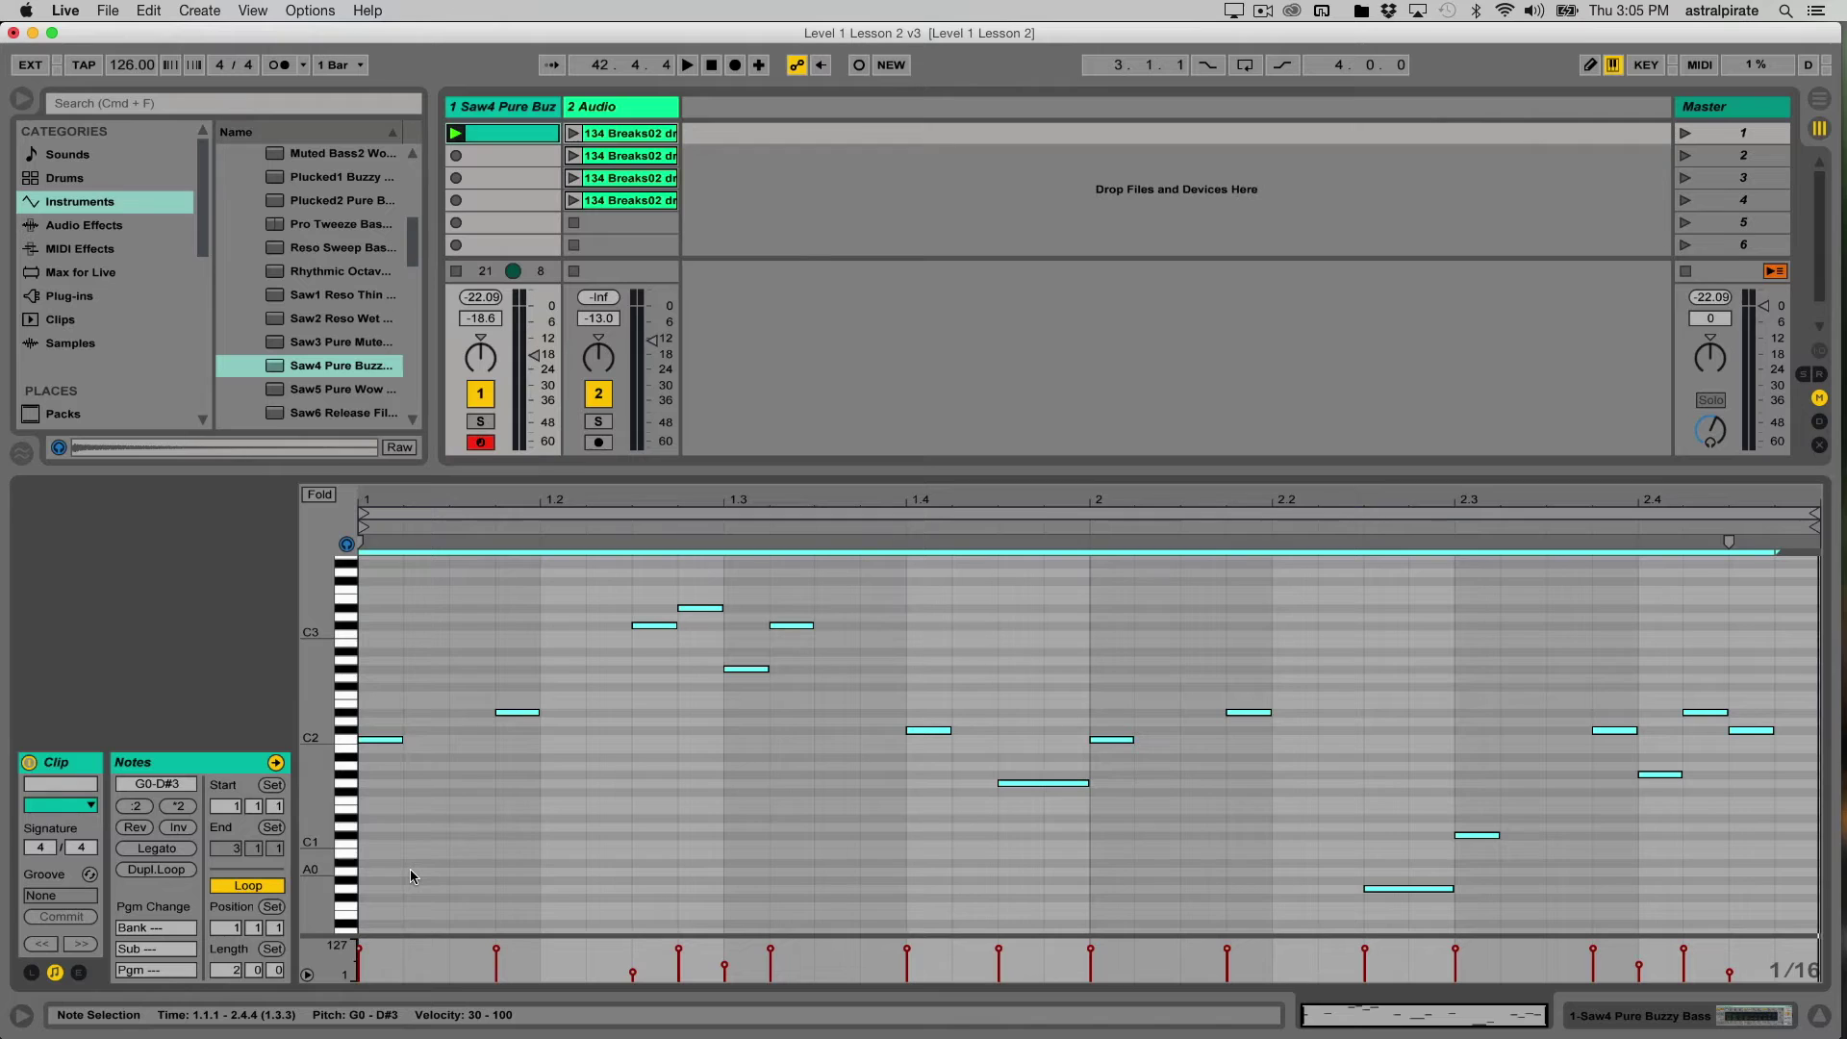
{"action": "key", "text": "space"}
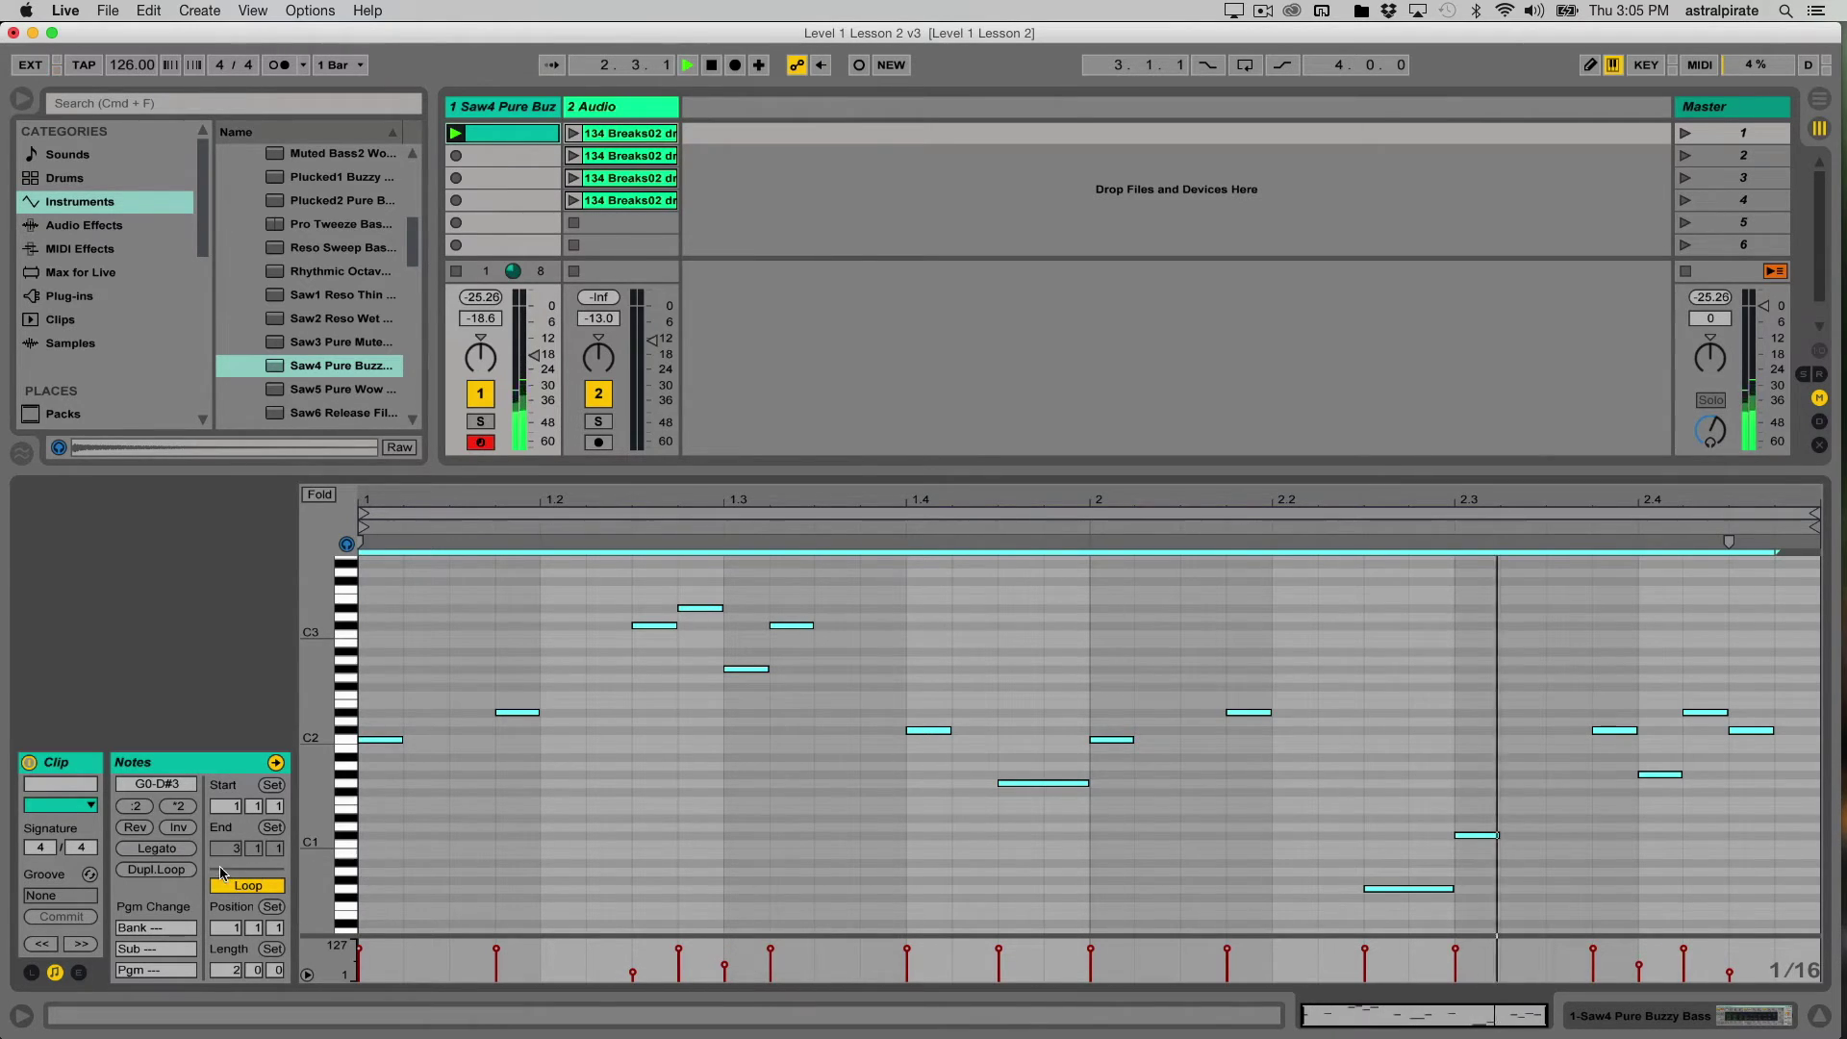
{"action": "left_click", "coordinate": [169, 852]}
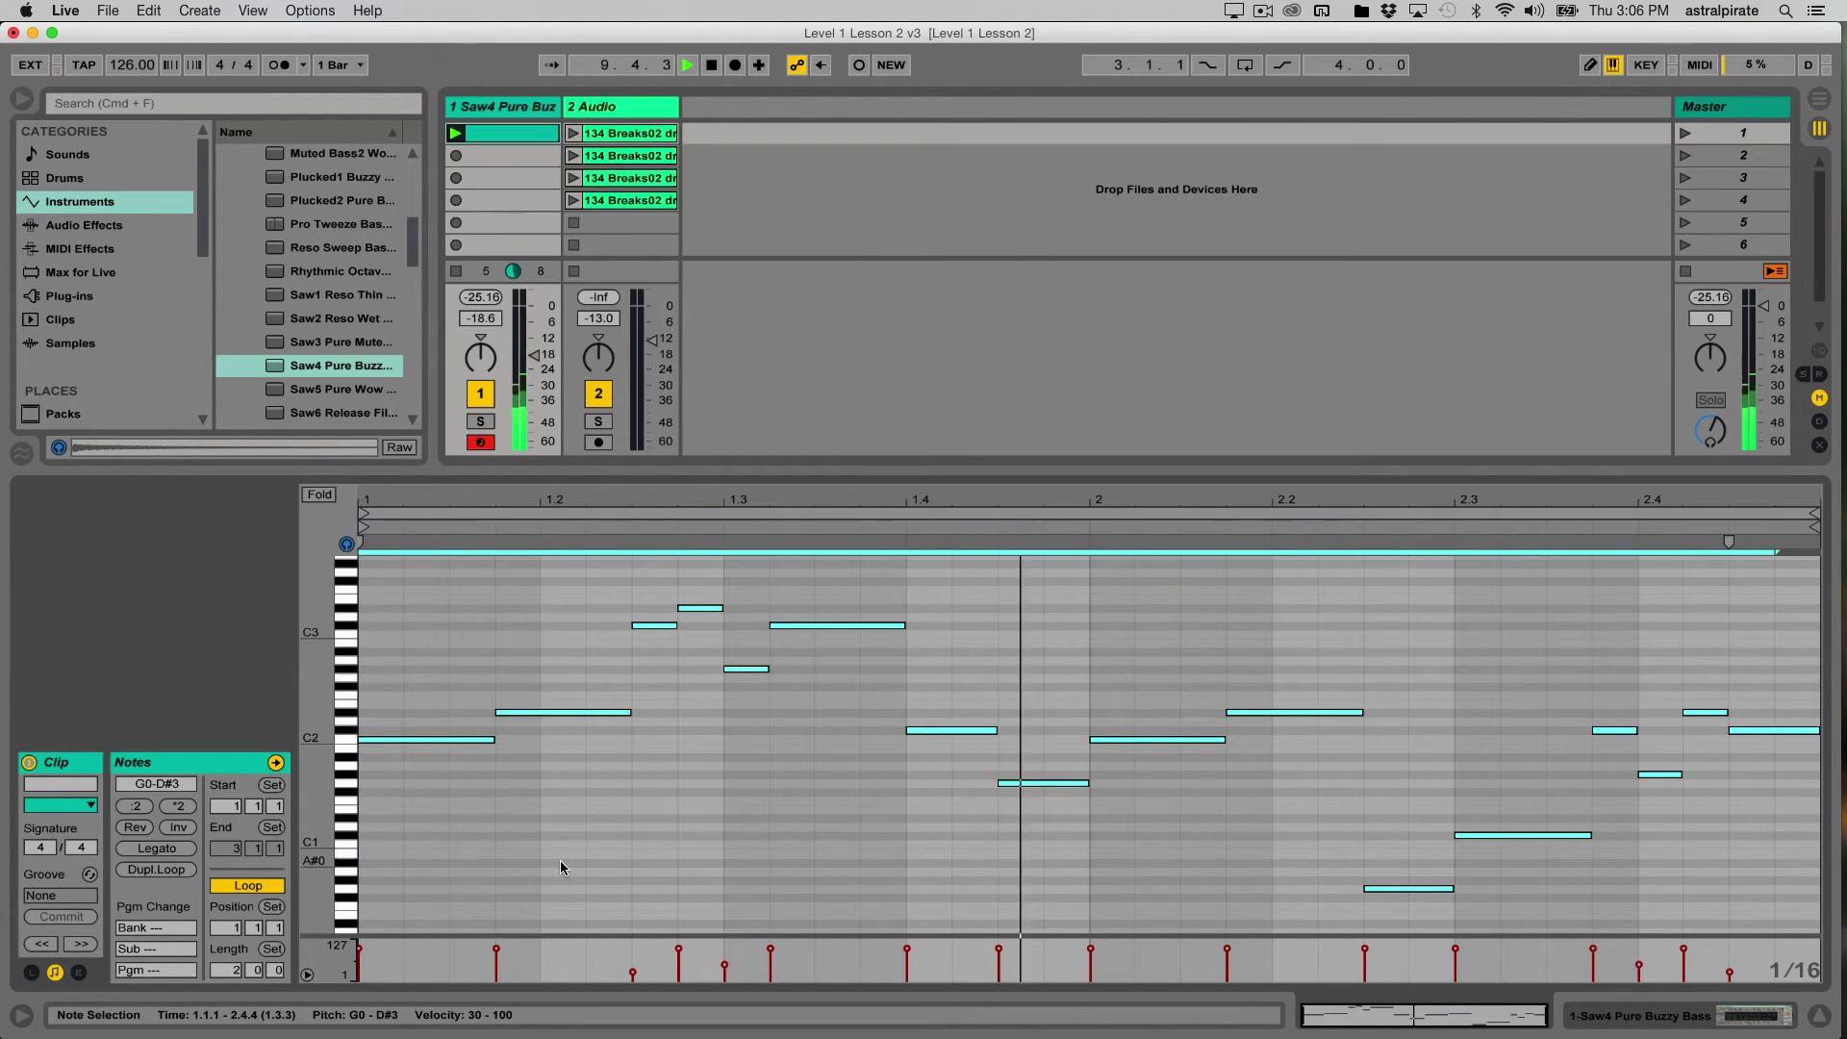
{"action": "key", "text": "super+z"}
{"action": "key", "text": "space"}
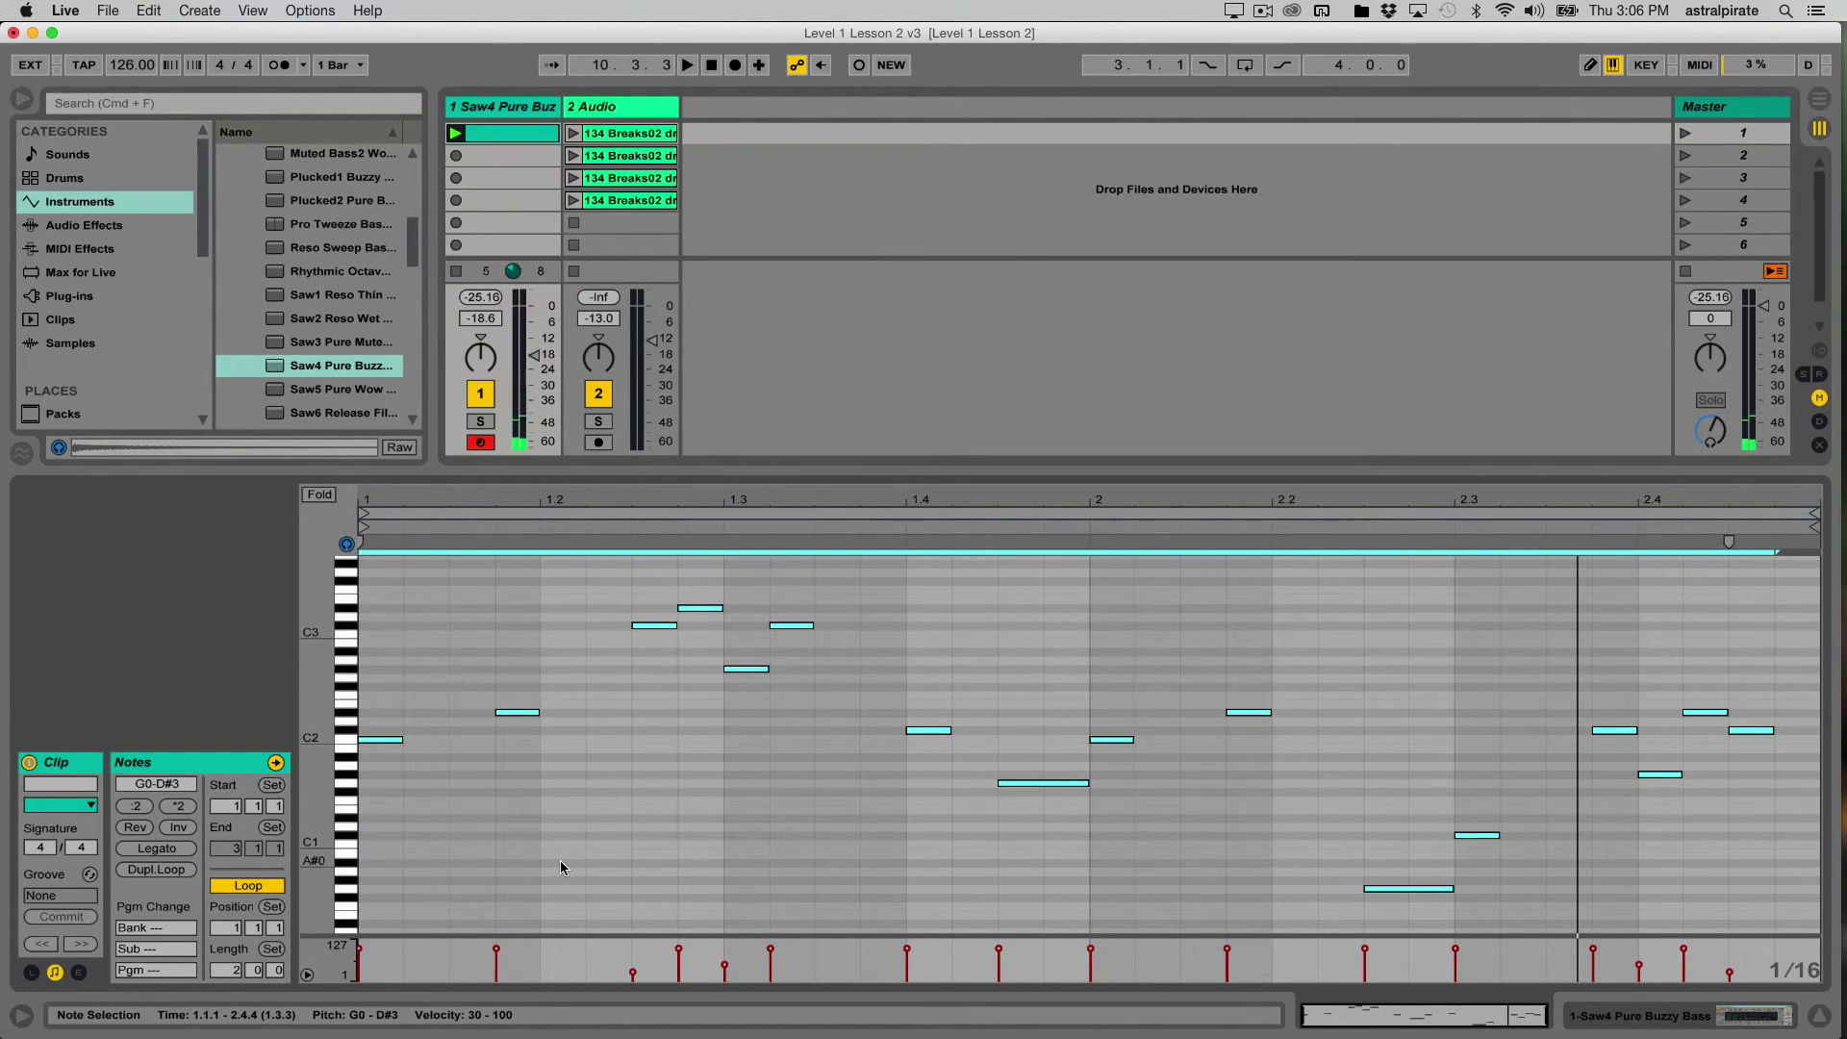
- Duplicate the bass clip from the first slot into the second slot of the Saw4 Pure Buzzy Bass track
{"action": "left_click", "coordinate": [508, 141]}
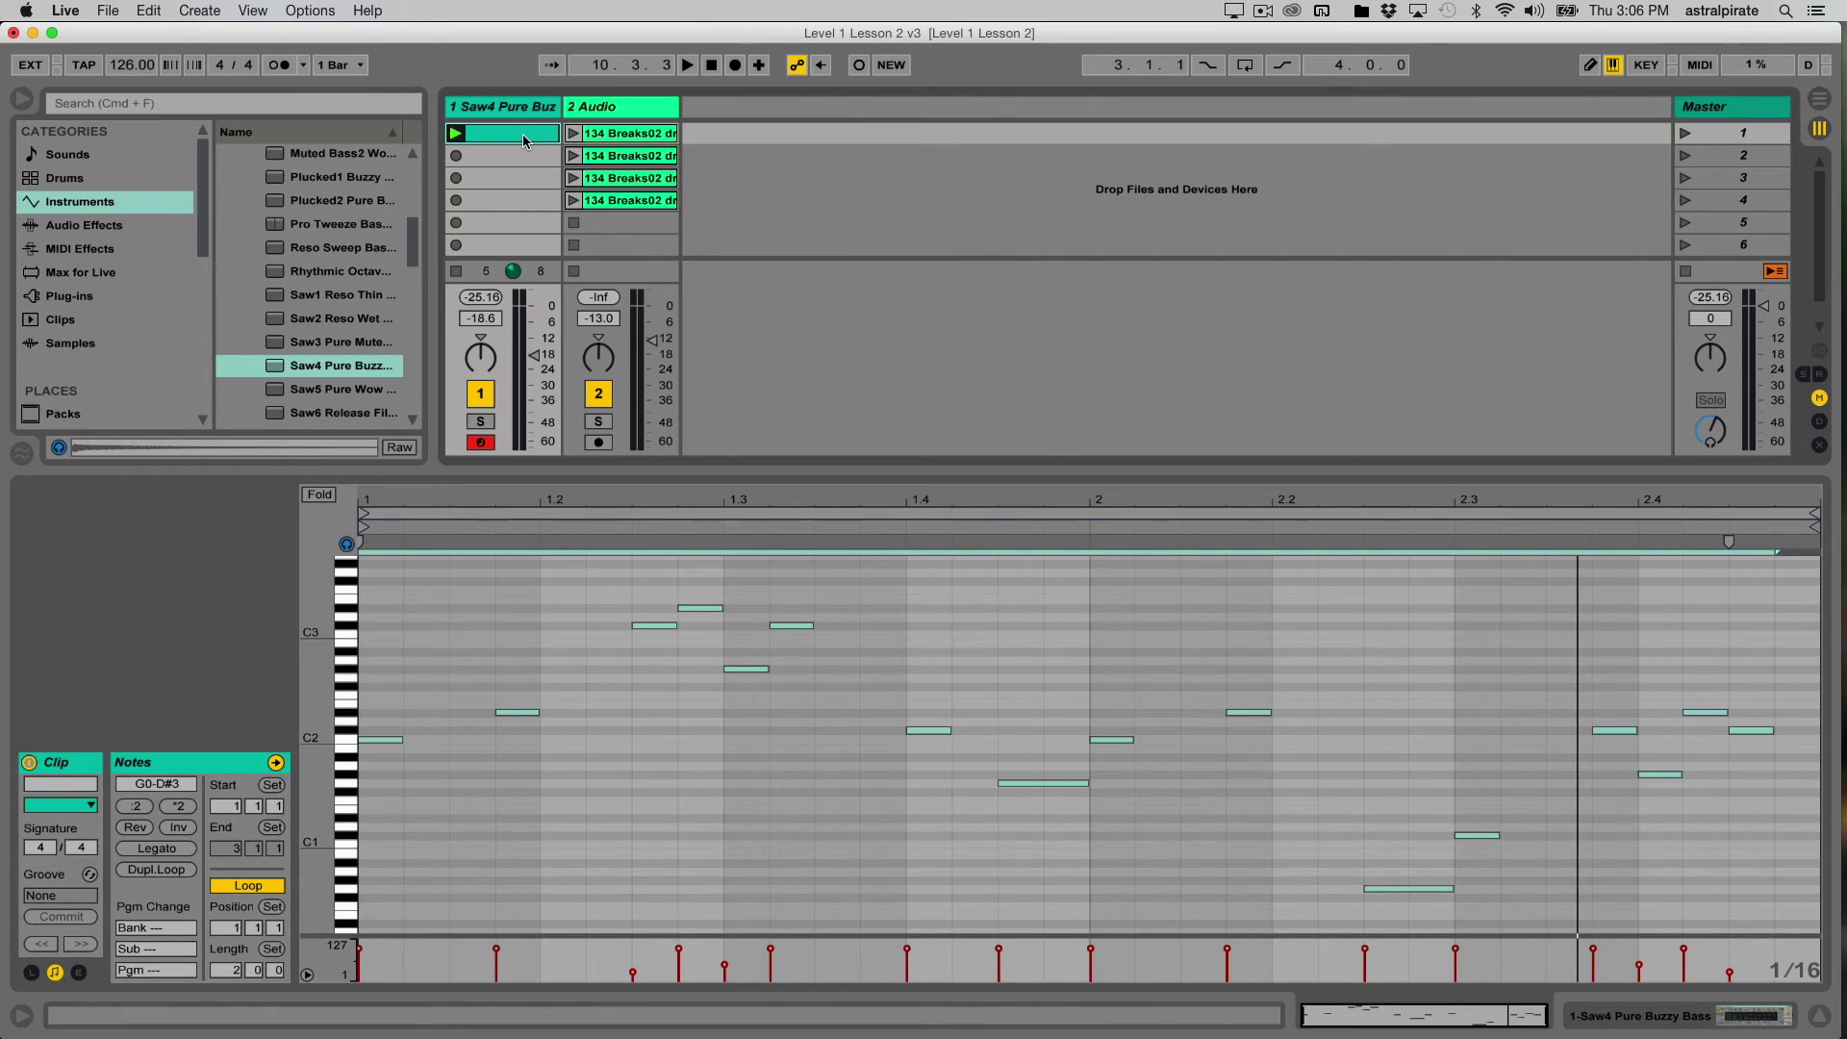
{"action": "key", "text": "super+d"}
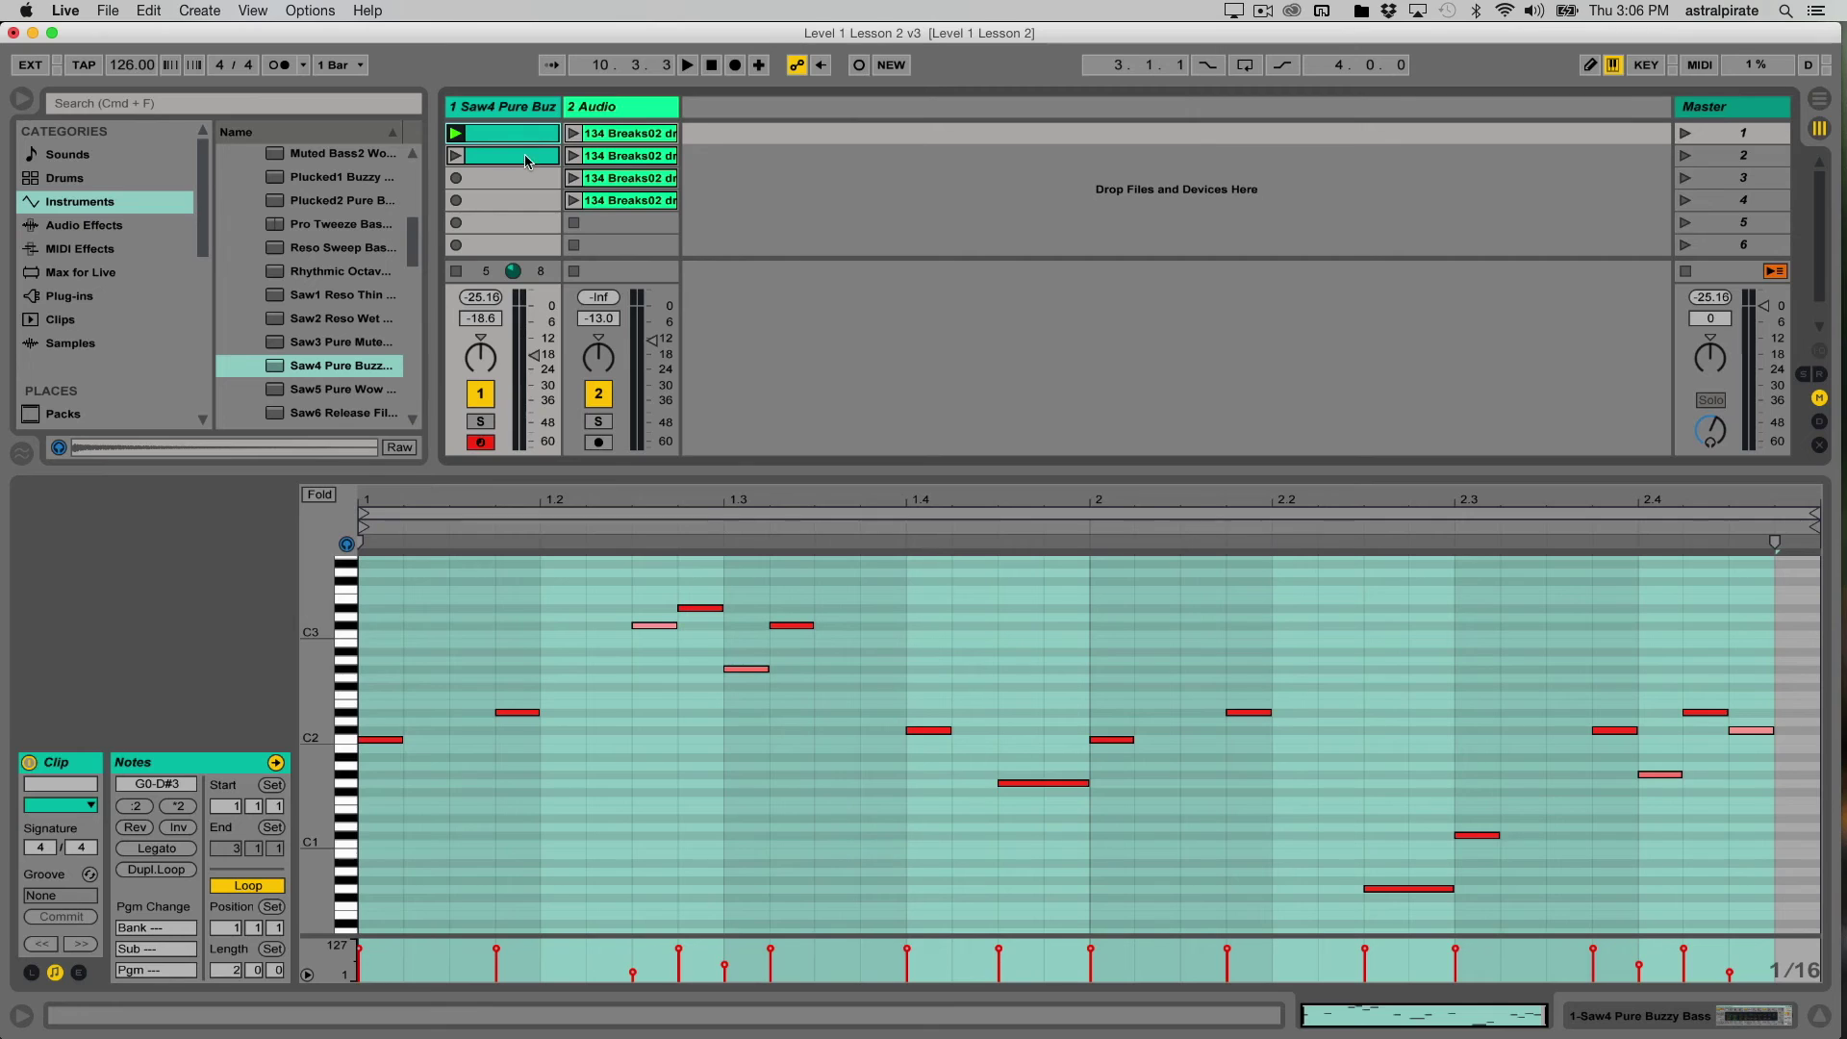
- Apply Legato to all notes of the duplicated bass clip in the second slot
{"action": "left_click", "coordinate": [525, 160]}
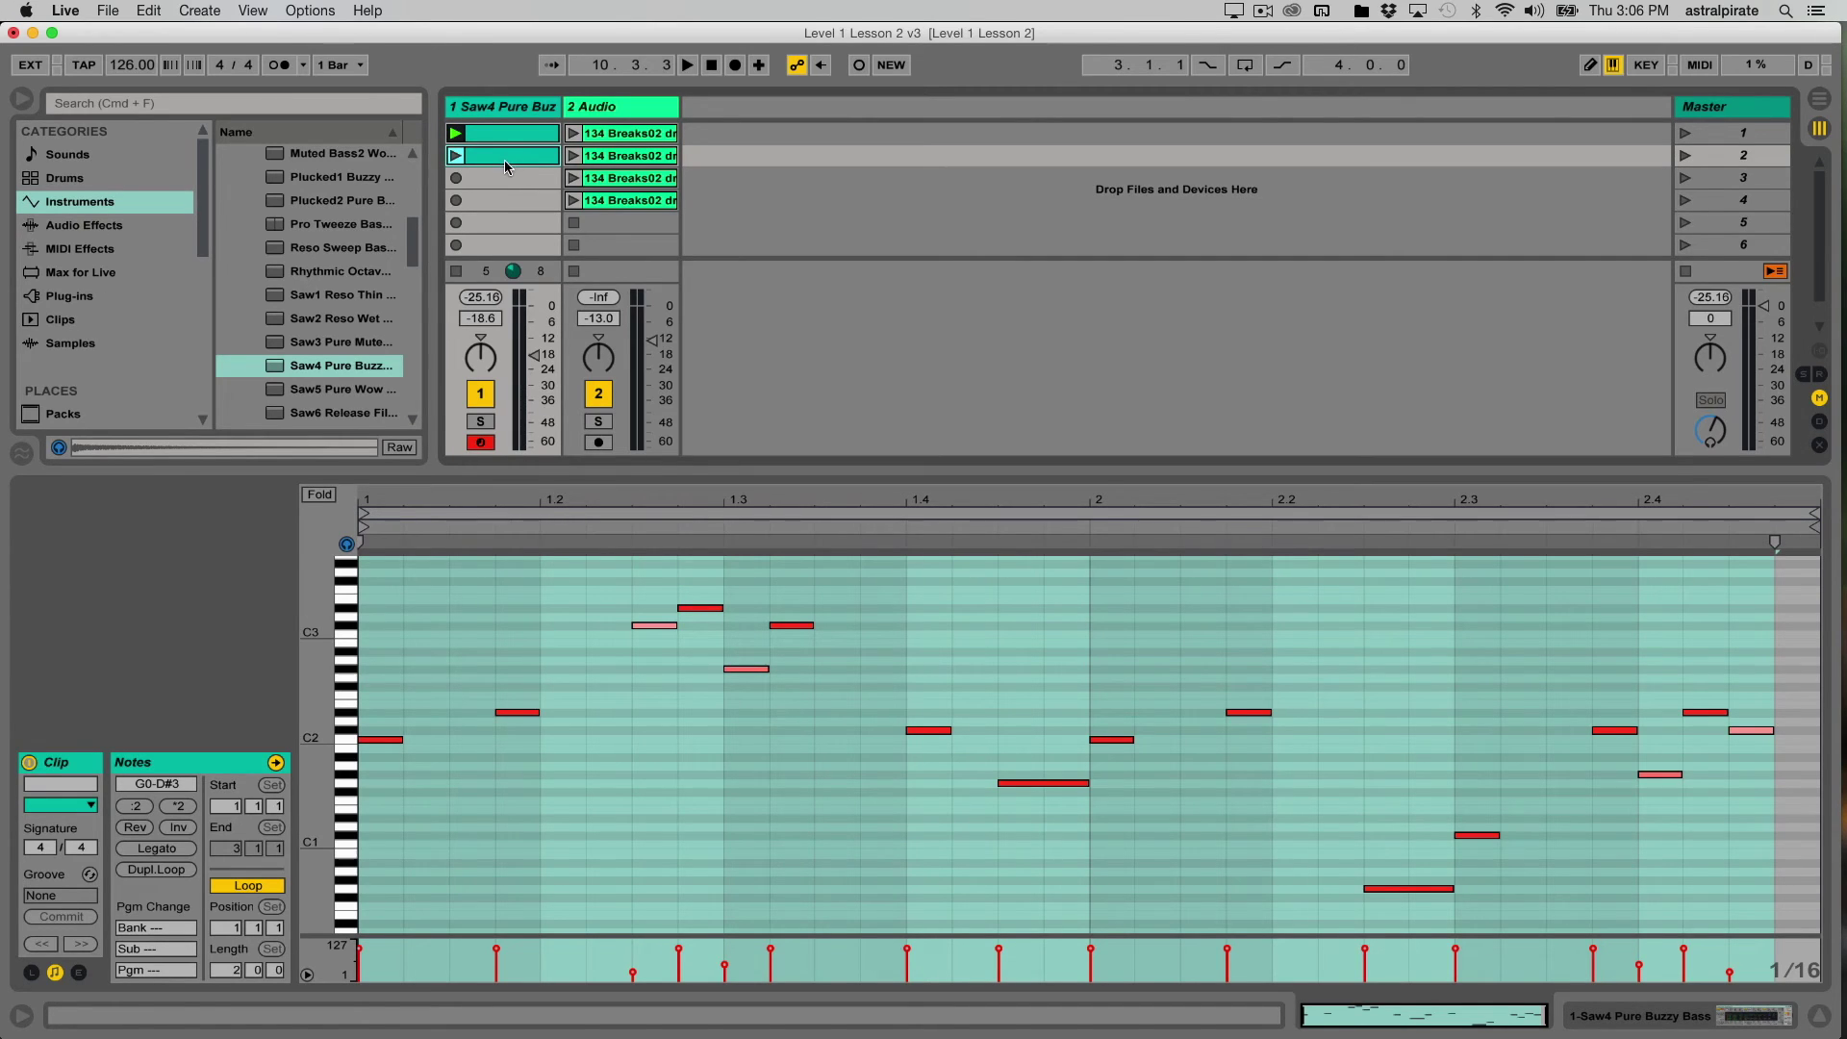
{"action": "left_click", "coordinate": [612, 804]}
{"action": "key", "text": "super+a"}
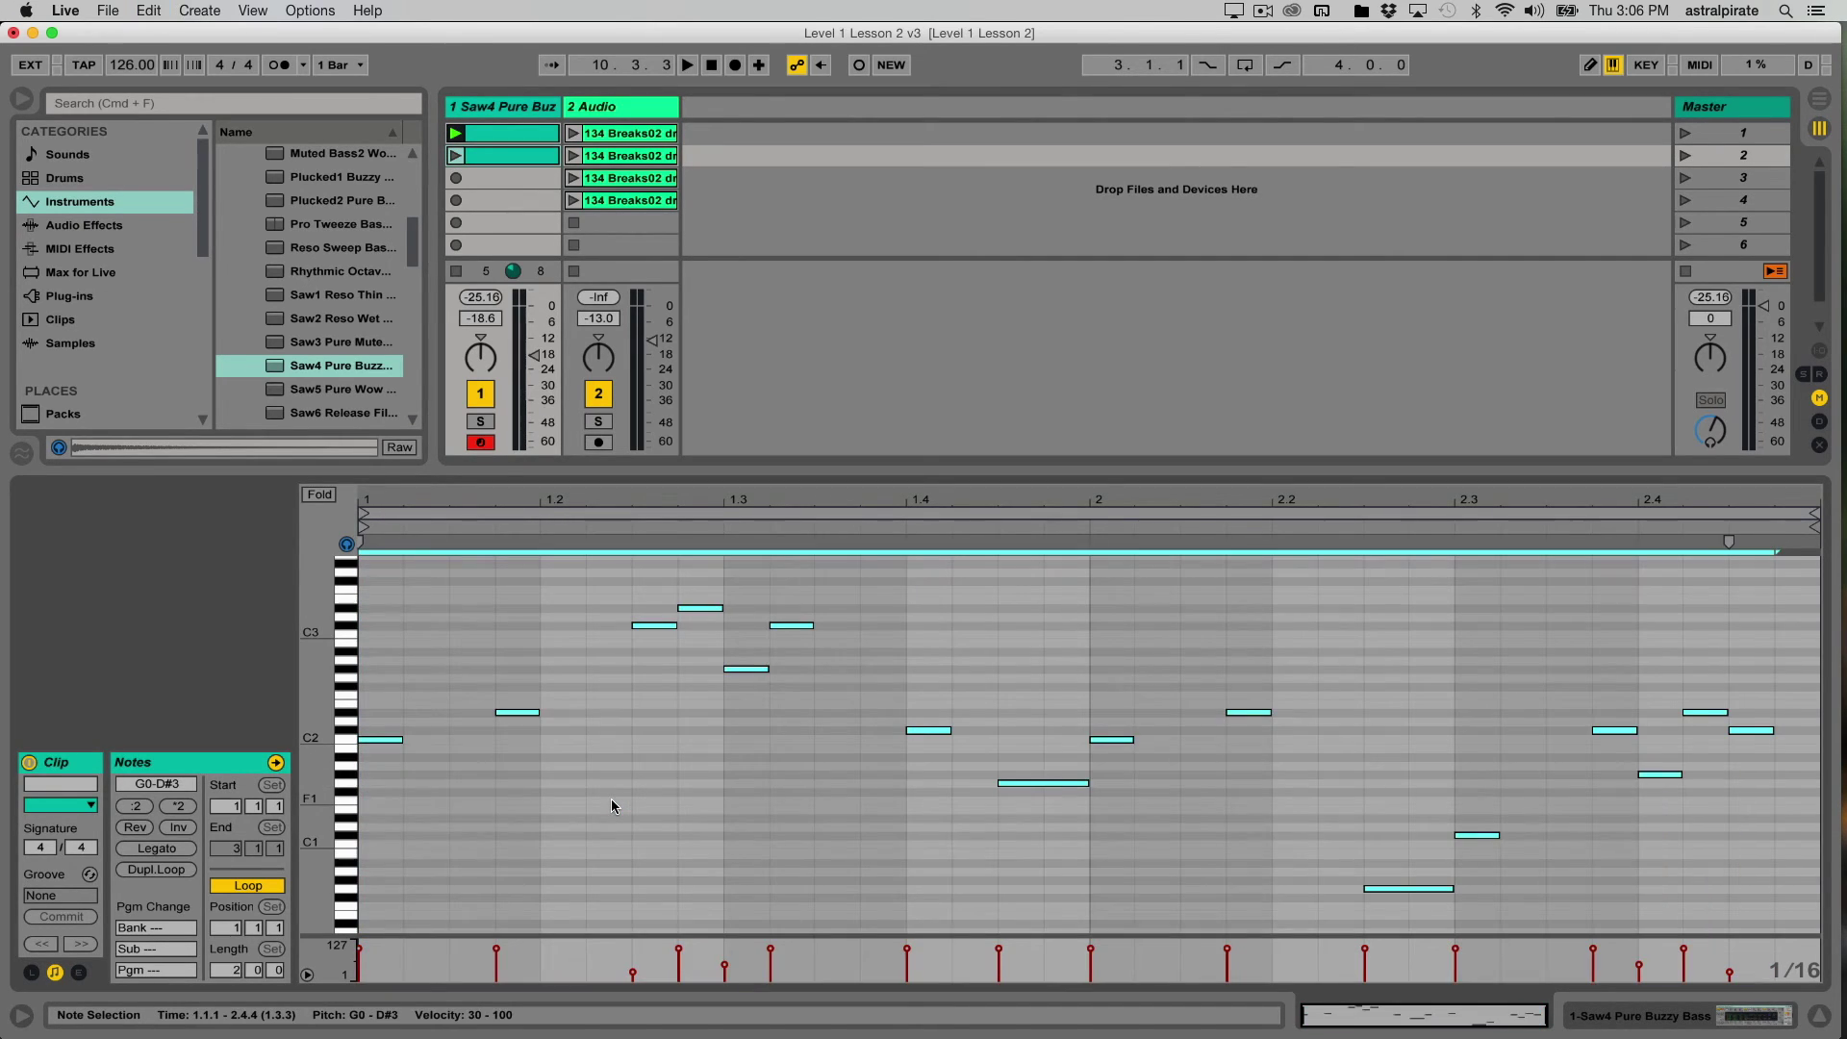
{"action": "left_click", "coordinate": [158, 850]}
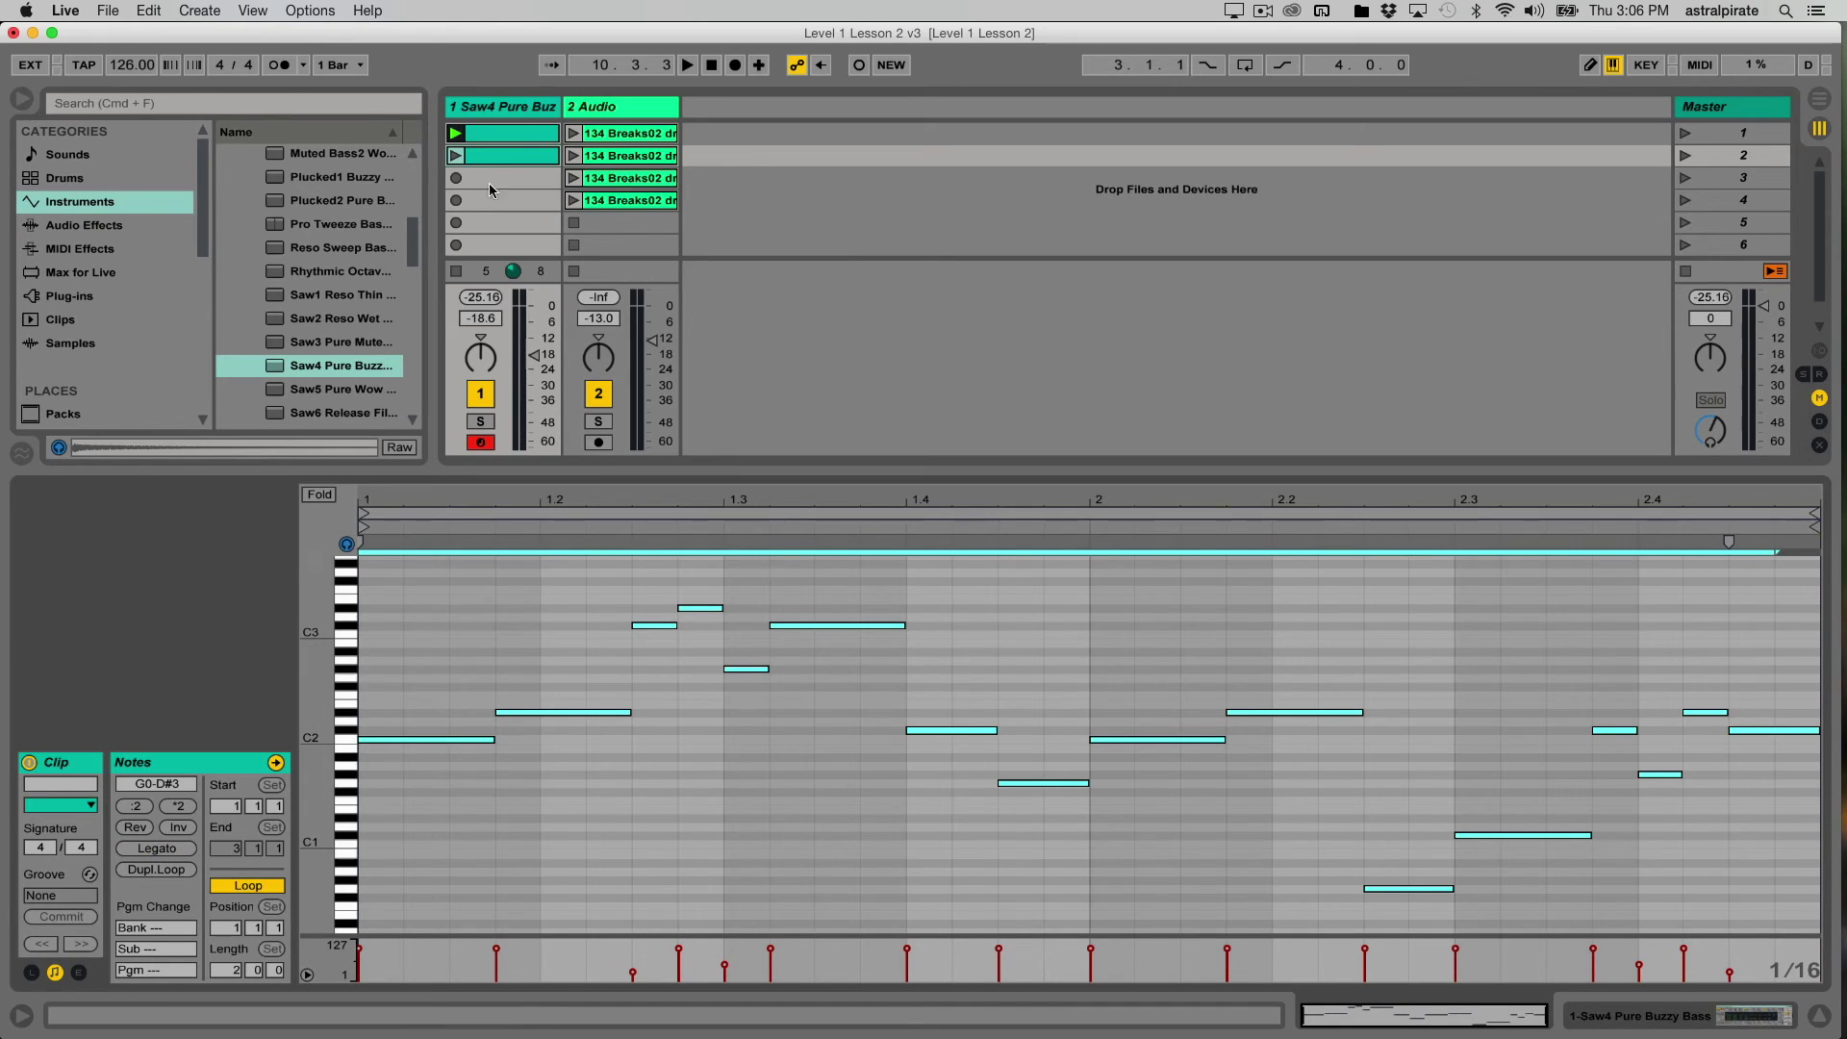
- Play the original bass clip, switch playback to the legato clip in the second slot, and relaunch the original to compare them
{"action": "left_click", "coordinate": [495, 135]}
{"action": "key", "text": "space"}
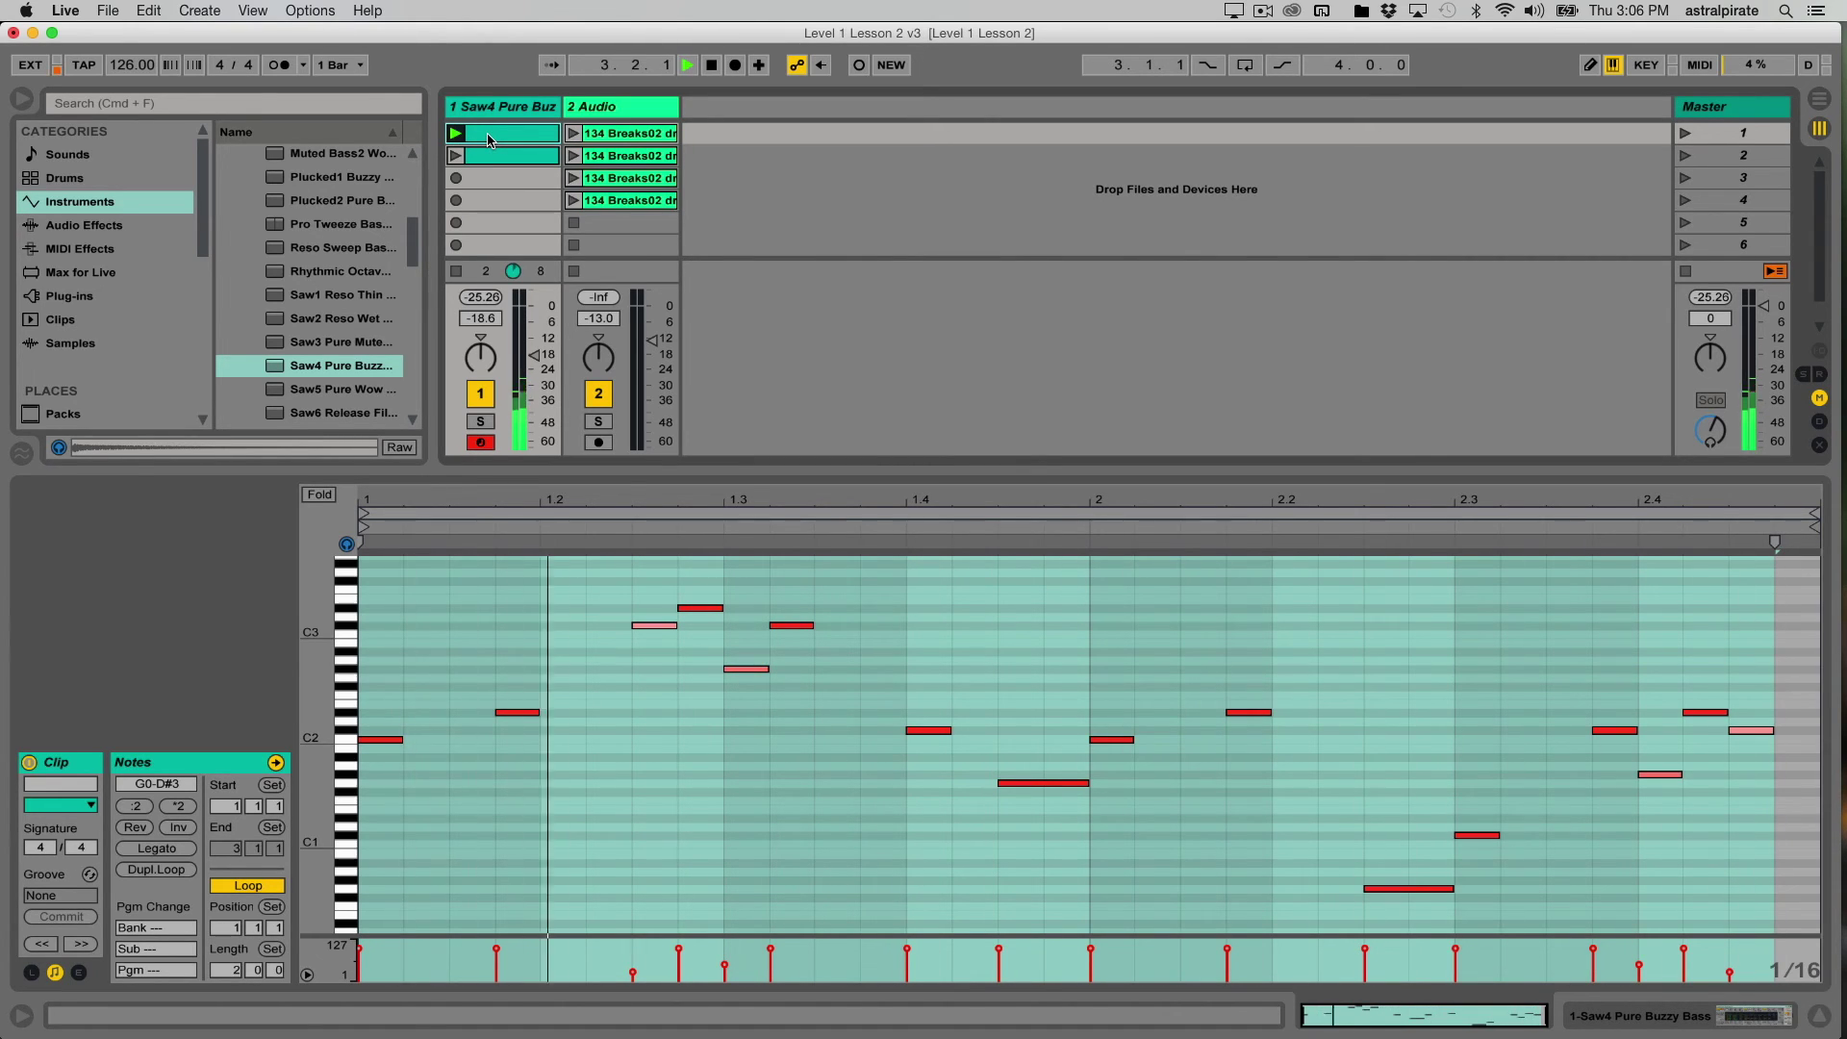
{"action": "left_click", "coordinate": [490, 156]}
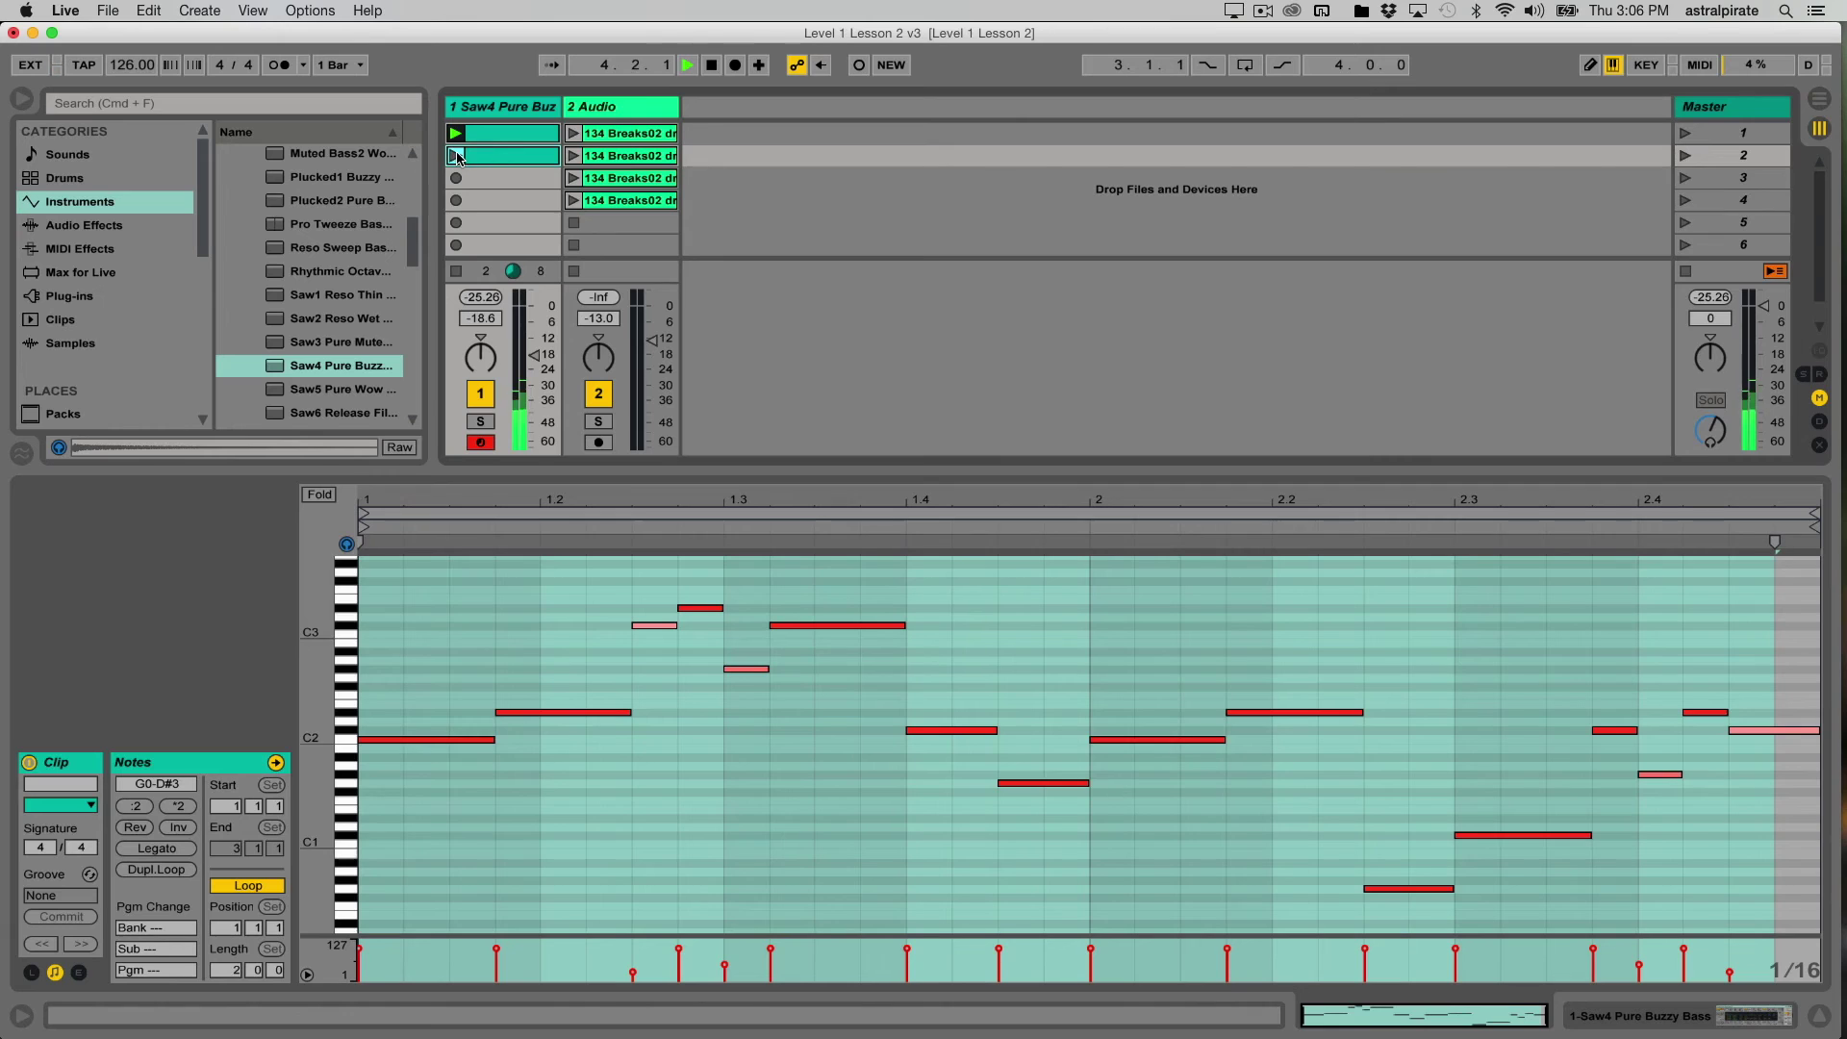
{"action": "left_click", "coordinate": [458, 157]}
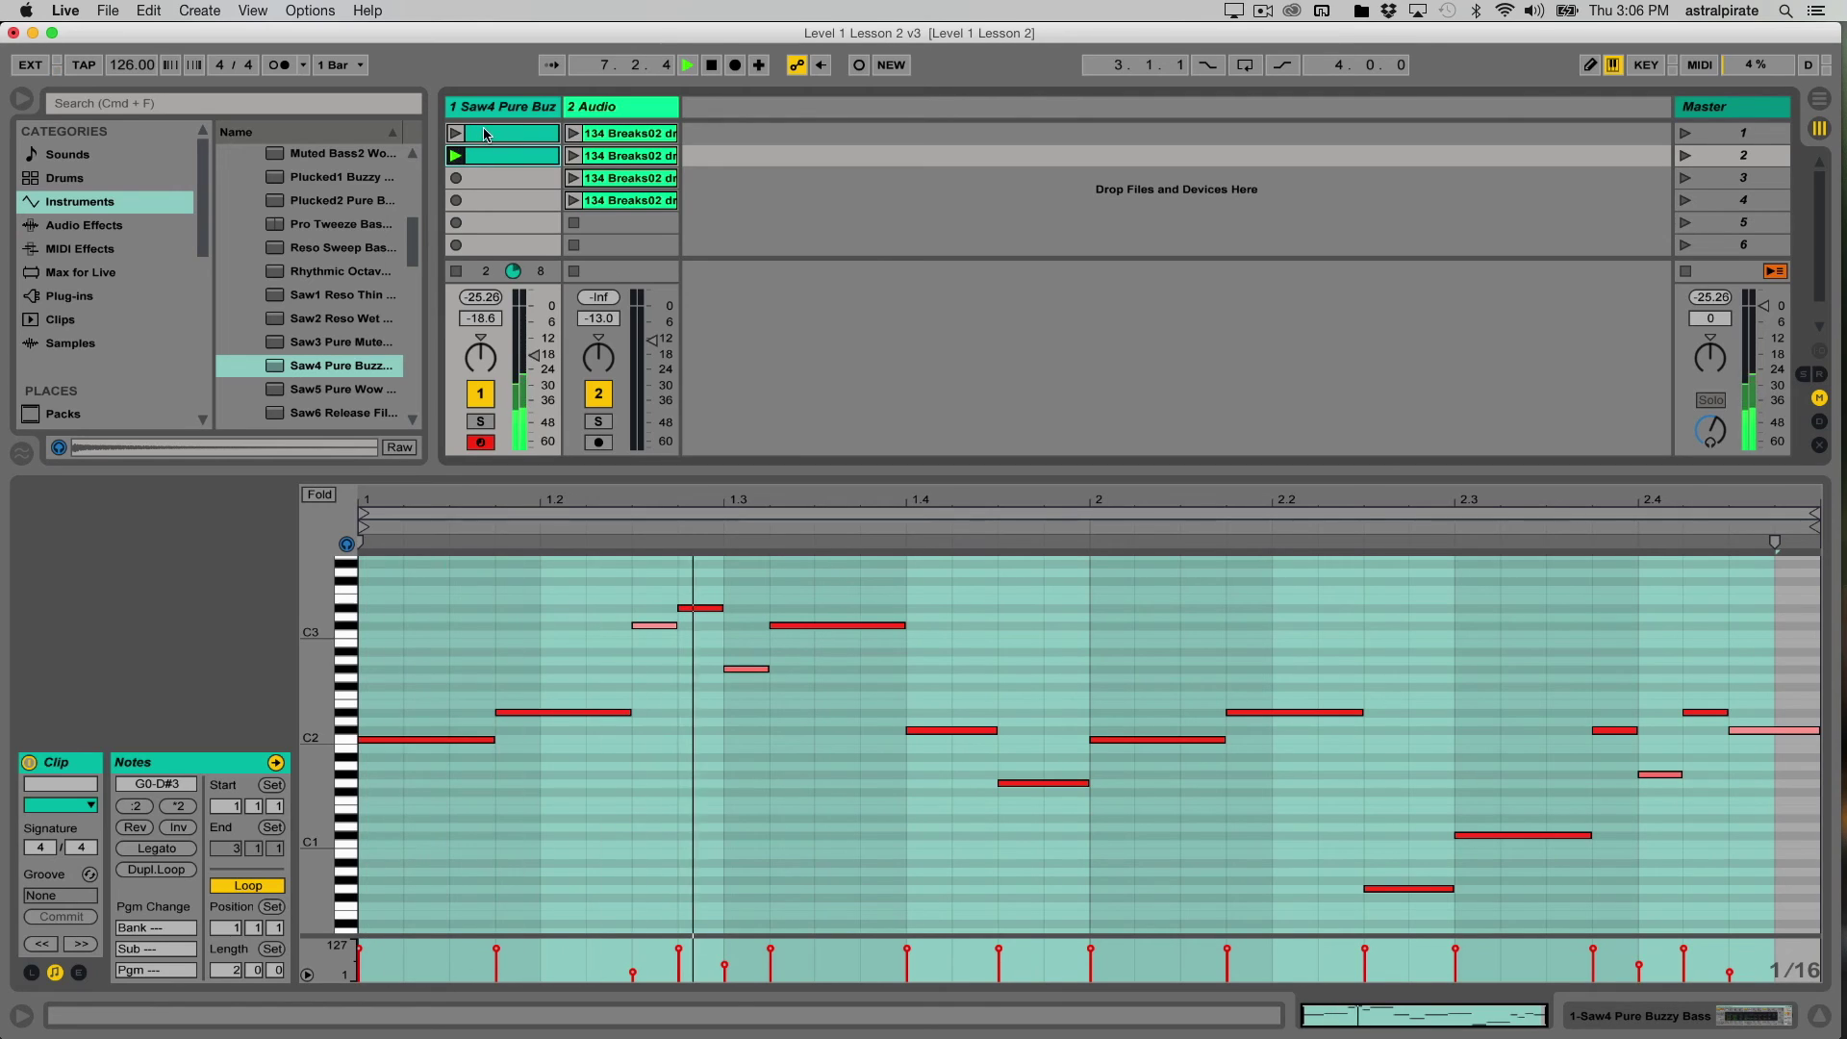
{"action": "left_click", "coordinate": [486, 137]}
{"action": "left_click", "coordinate": [456, 134]}
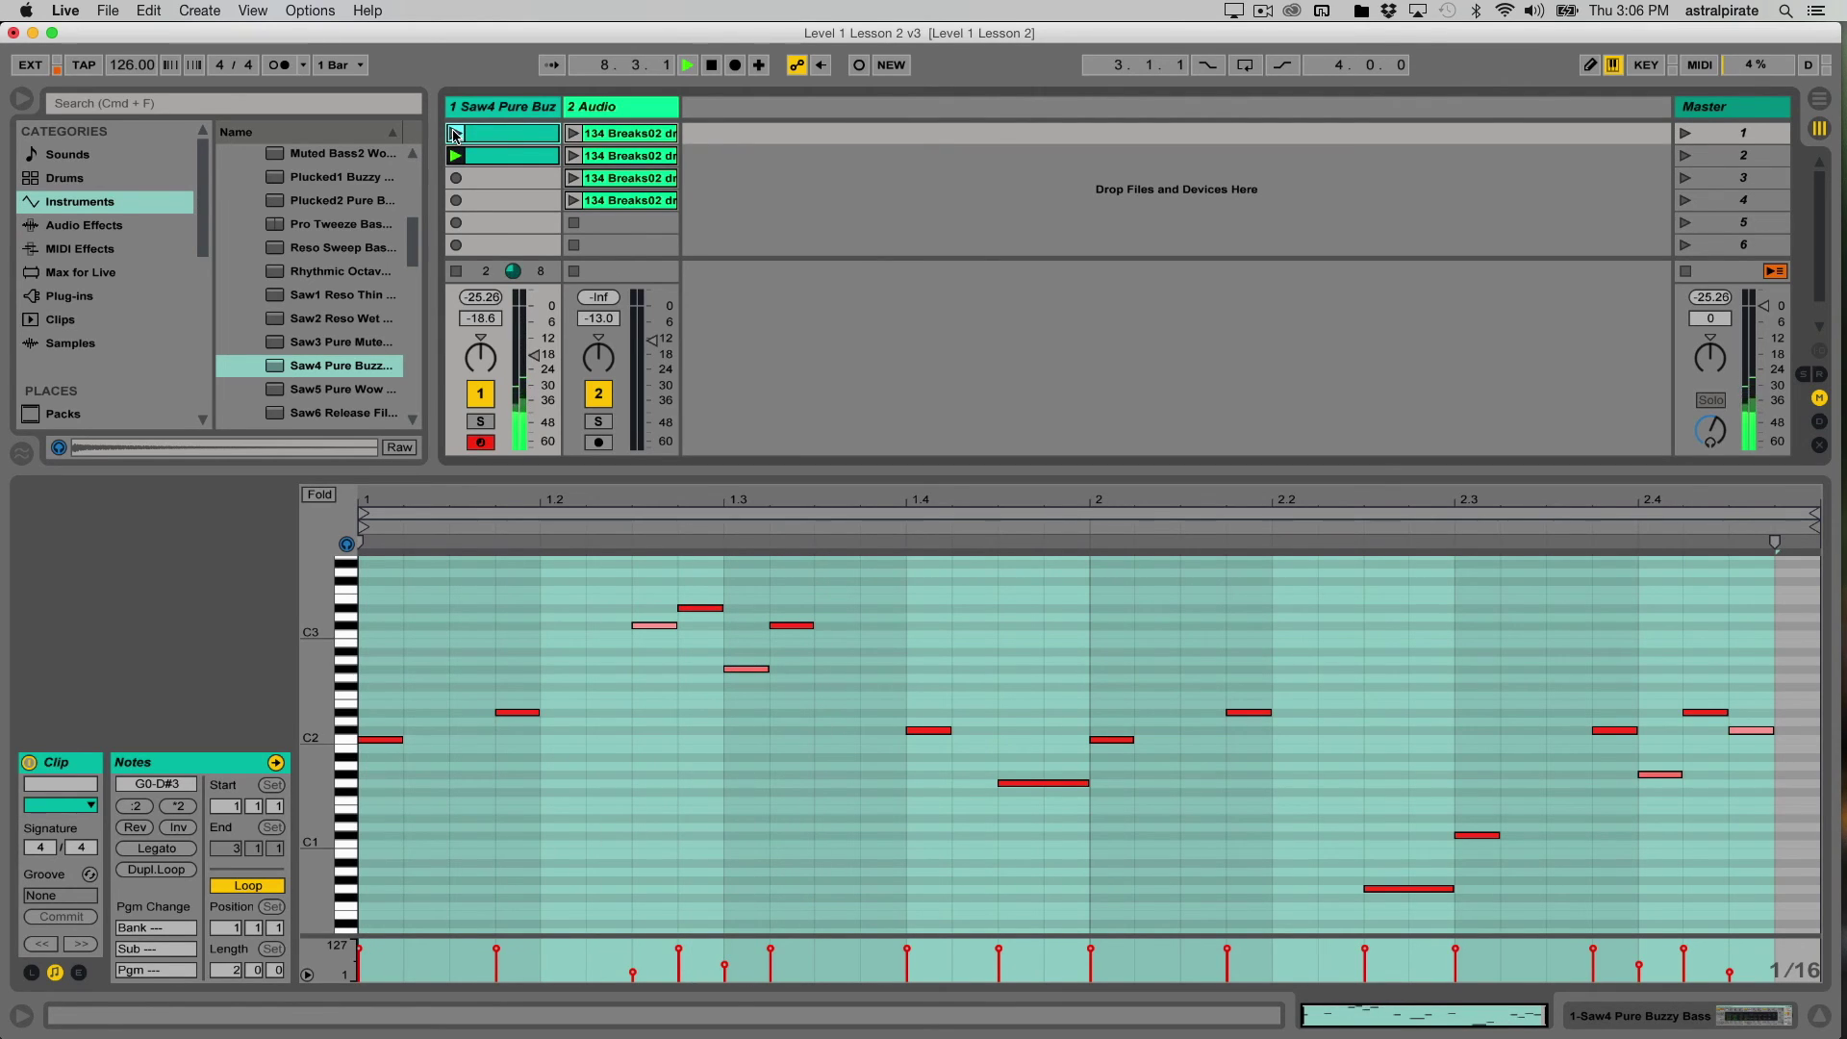